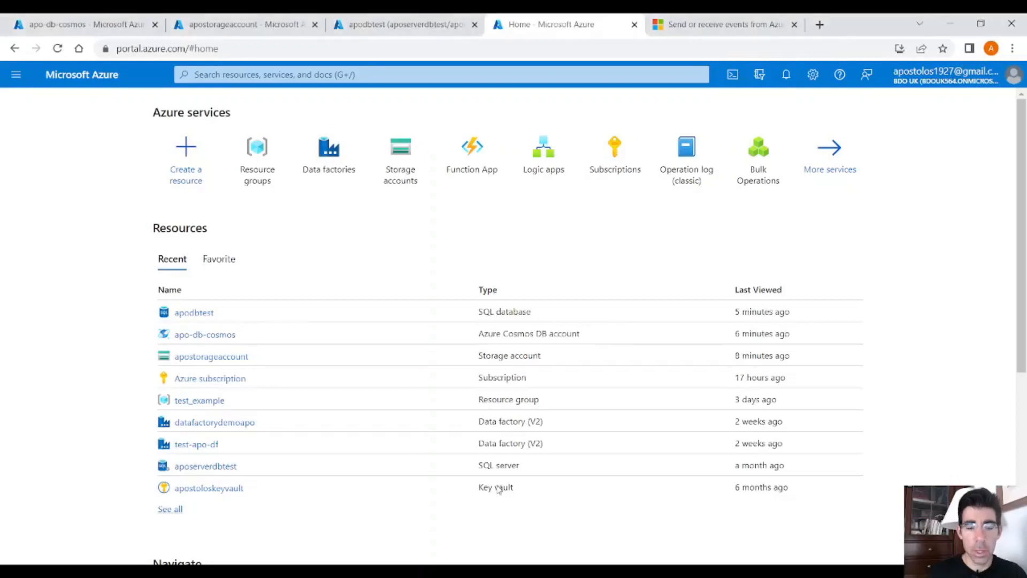
Step: Find the Stream Analytics job offering in the marketplace and start creating a new job
{"action": "left_click", "coordinate": [197, 163]}
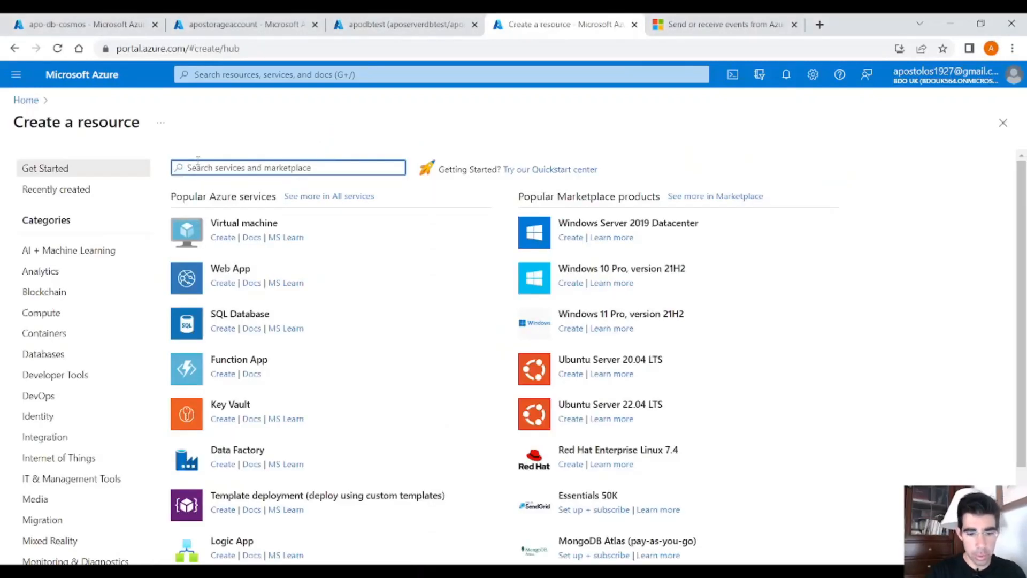
{"action": "type", "text": "Stream an"}
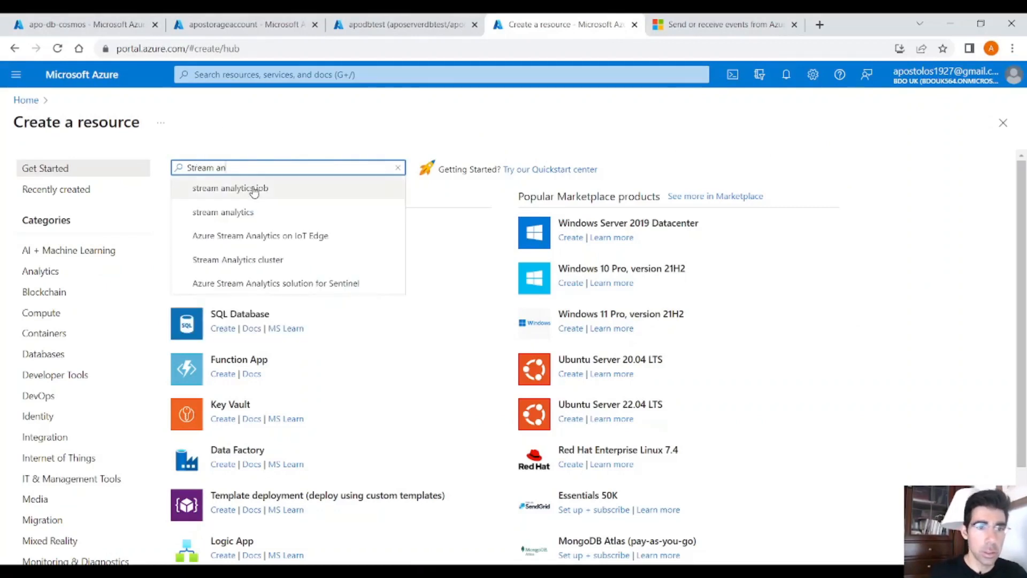
{"action": "left_click", "coordinate": [252, 187]}
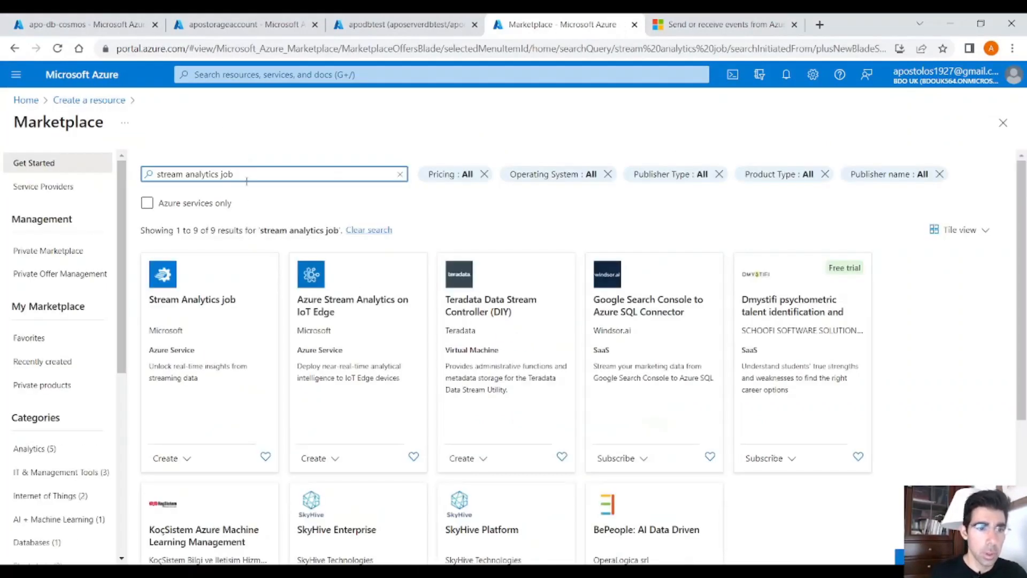
{"action": "left_click", "coordinate": [194, 287]}
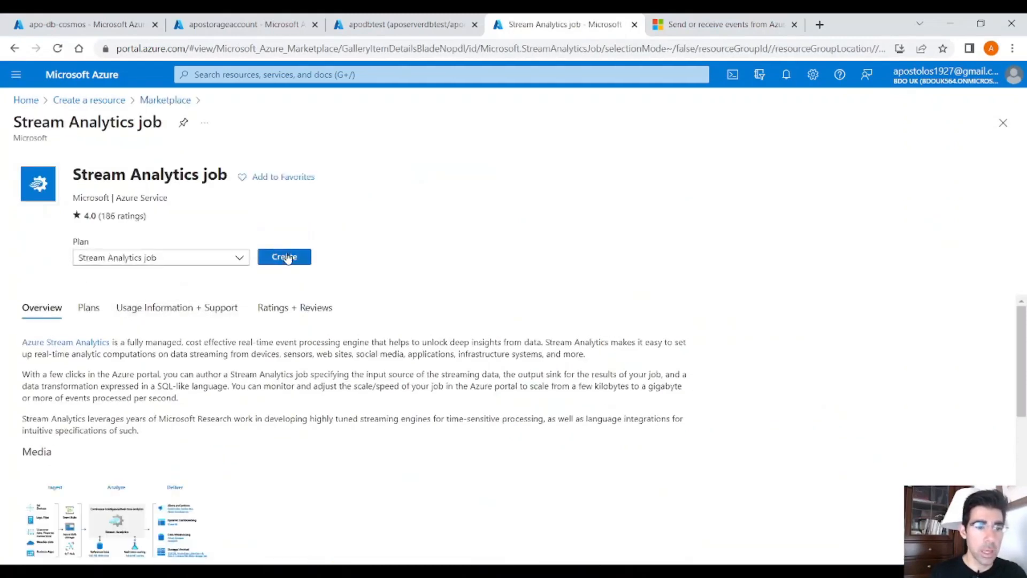
{"action": "left_click", "coordinate": [286, 257]}
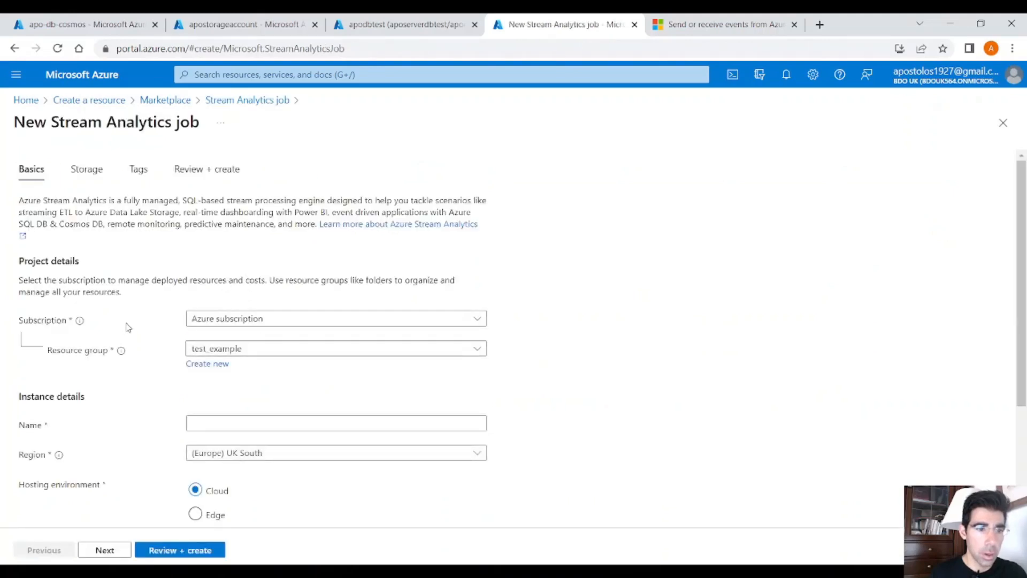
Step: Name the new Stream Analytics job stream-analytics
{"action": "scroll", "coordinate": [139, 273], "scroll_direction": "down", "scroll_amount": 3}
{"action": "left_click", "coordinate": [233, 292]}
{"action": "type", "text": "strea"}
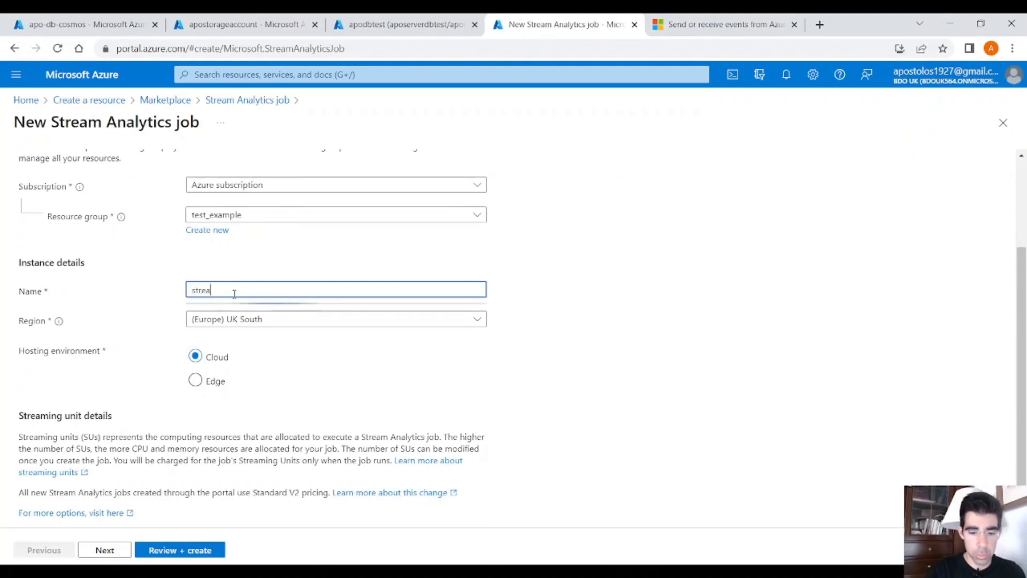
{"action": "type", "text": "m-analy"}
{"action": "key", "text": "BackSpace"}
{"action": "key", "text": "BackSpace"}
{"action": "type", "text": "ytics"}
Step: Set the job's region to (Europe) West Europe and its streaming units to 1/3
{"action": "left_click", "coordinate": [275, 319]}
{"action": "scroll", "coordinate": [290, 516], "scroll_direction": "down", "scroll_amount": 1}
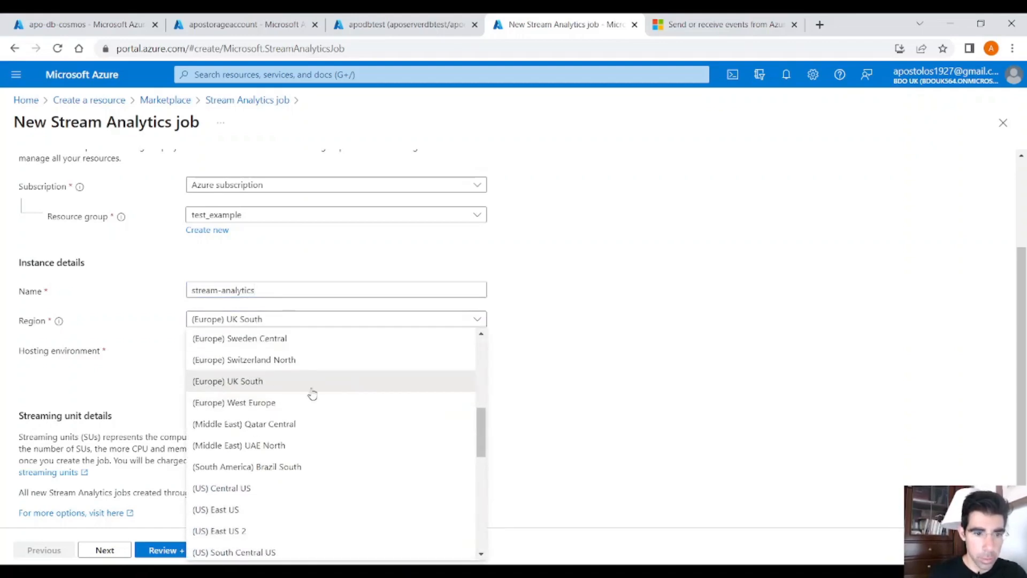
{"action": "scroll", "coordinate": [313, 394], "scroll_direction": "down", "scroll_amount": 1}
{"action": "left_click", "coordinate": [284, 338]}
{"action": "scroll", "coordinate": [259, 369], "scroll_direction": "down", "scroll_amount": 1}
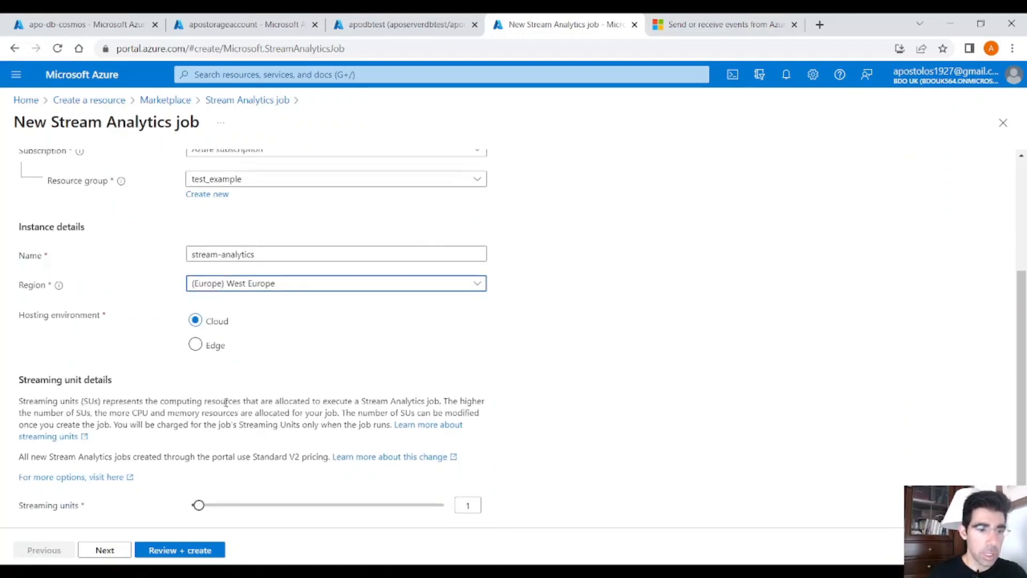
{"action": "left_click_drag", "start_coordinate": [199, 505], "coordinate": [174, 505]}
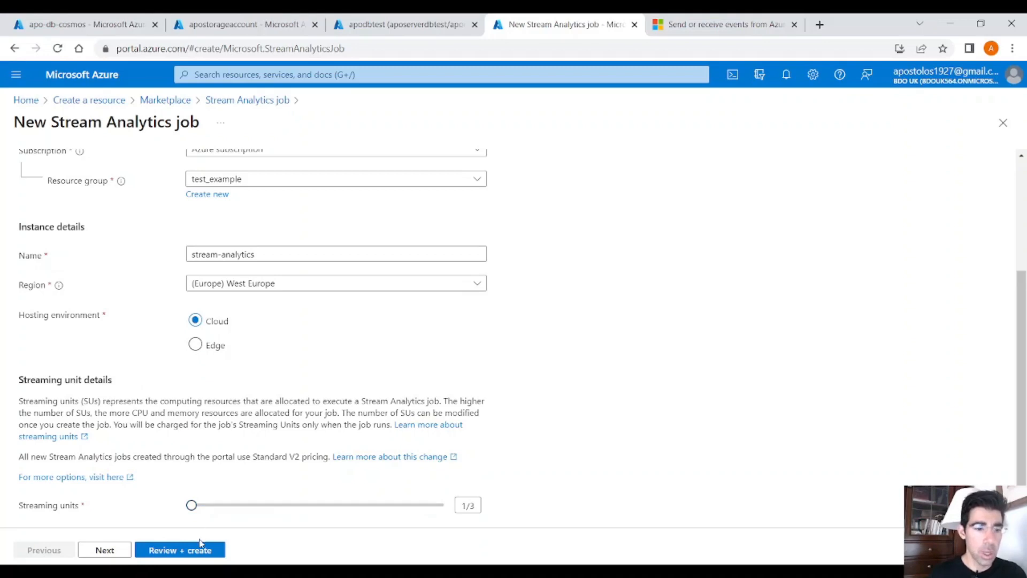
Step: Skip adding a storage account, review the settings and create the Stream Analytics job
{"action": "left_click", "coordinate": [123, 551]}
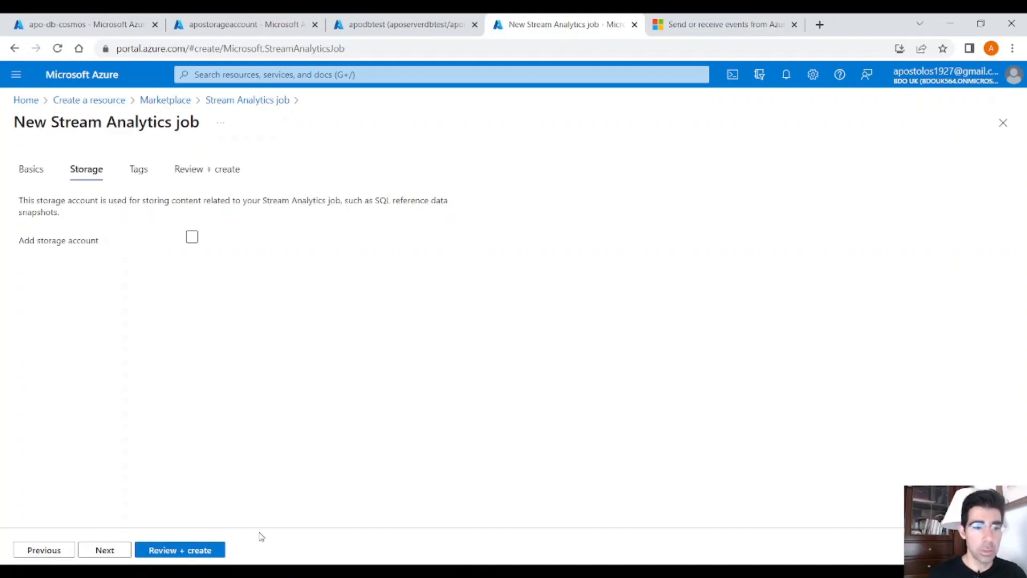
{"action": "left_click", "coordinate": [221, 550]}
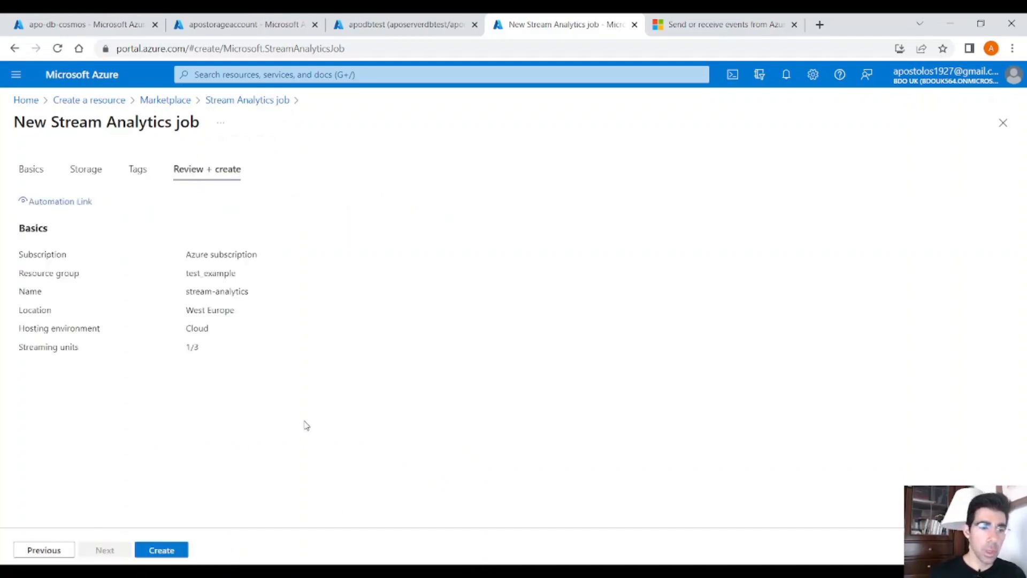
{"action": "left_click", "coordinate": [162, 551]}
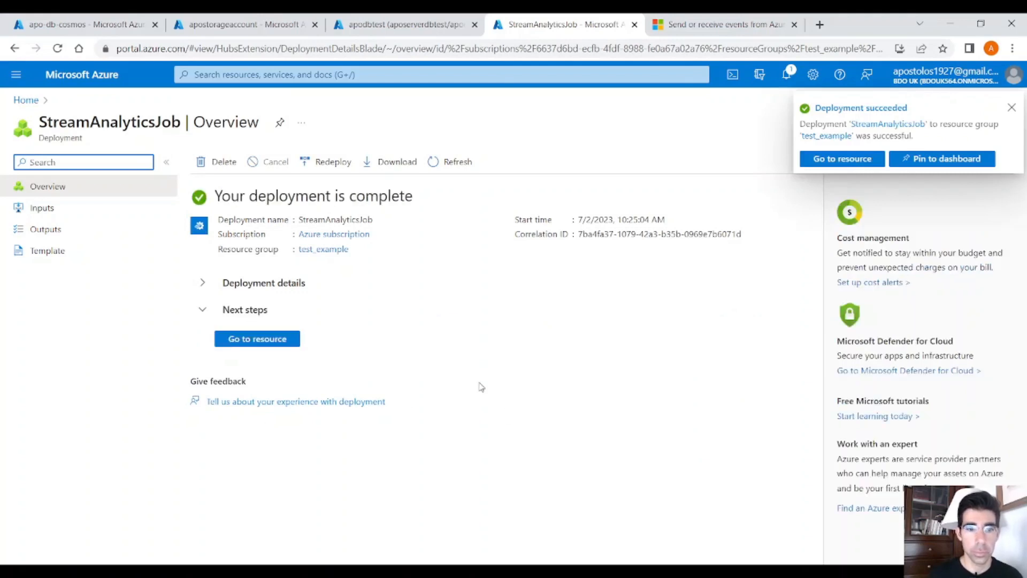
Step: Open the deployed stream-analytics job and examine its inputs, outputs and query editor
{"action": "left_click", "coordinate": [270, 340]}
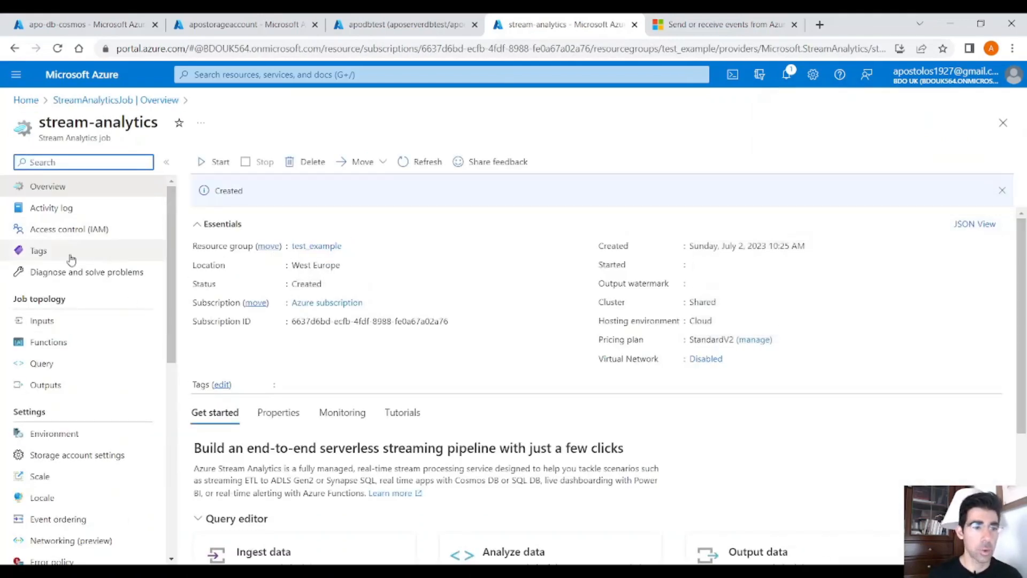
{"action": "left_click", "coordinate": [95, 326]}
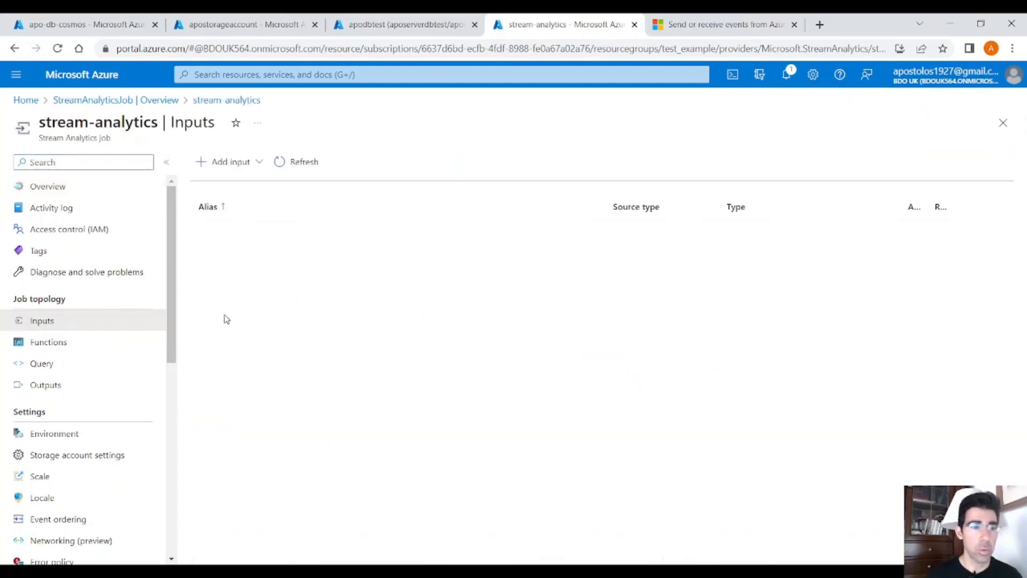
{"action": "left_click", "coordinate": [94, 383]}
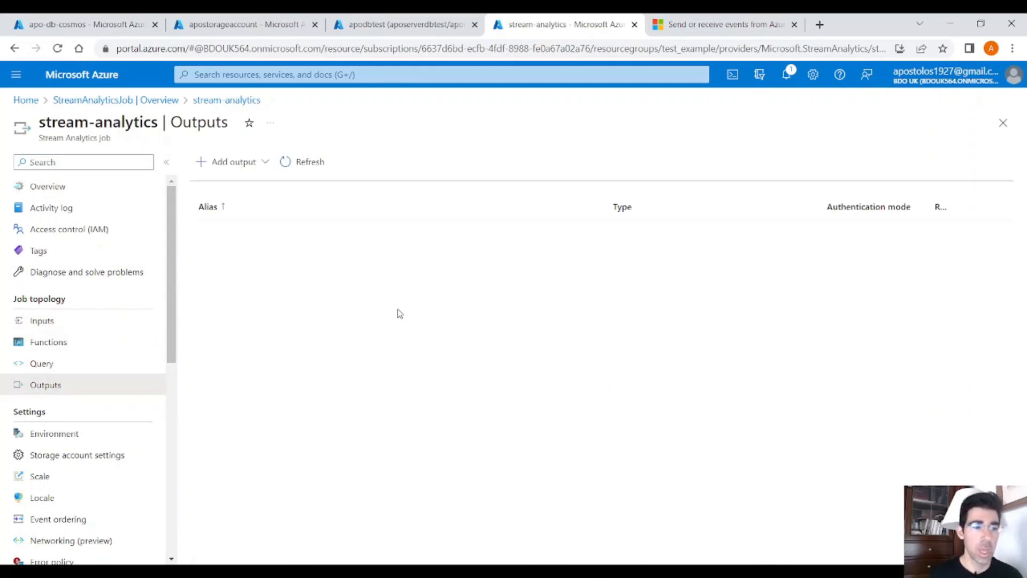
{"action": "left_click", "coordinate": [101, 363]}
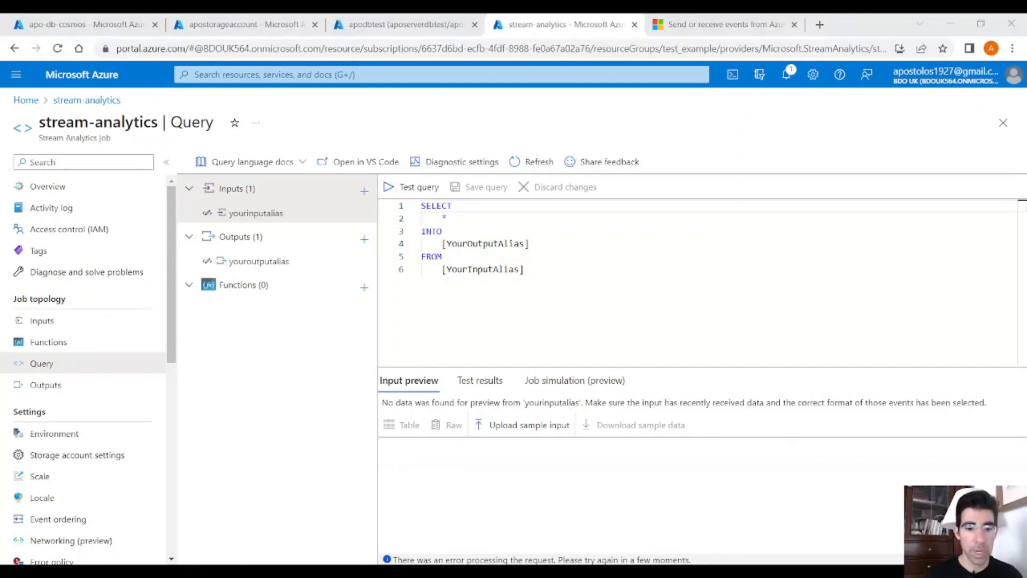
{"action": "left_click", "coordinate": [462, 530]}
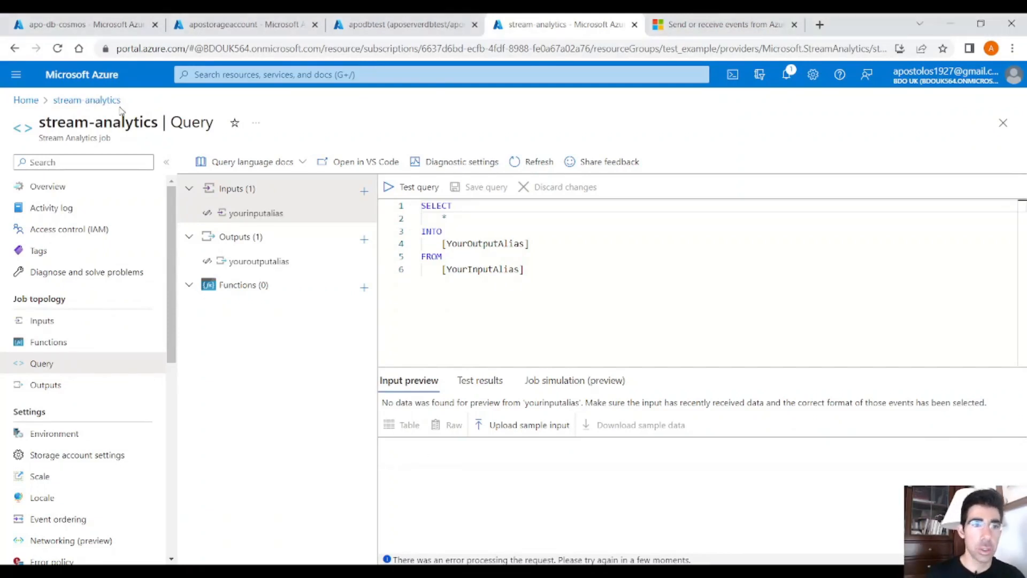
Step: Return to the portal home, find Event Hubs in the marketplace and start creating a namespace
{"action": "left_click", "coordinate": [27, 100]}
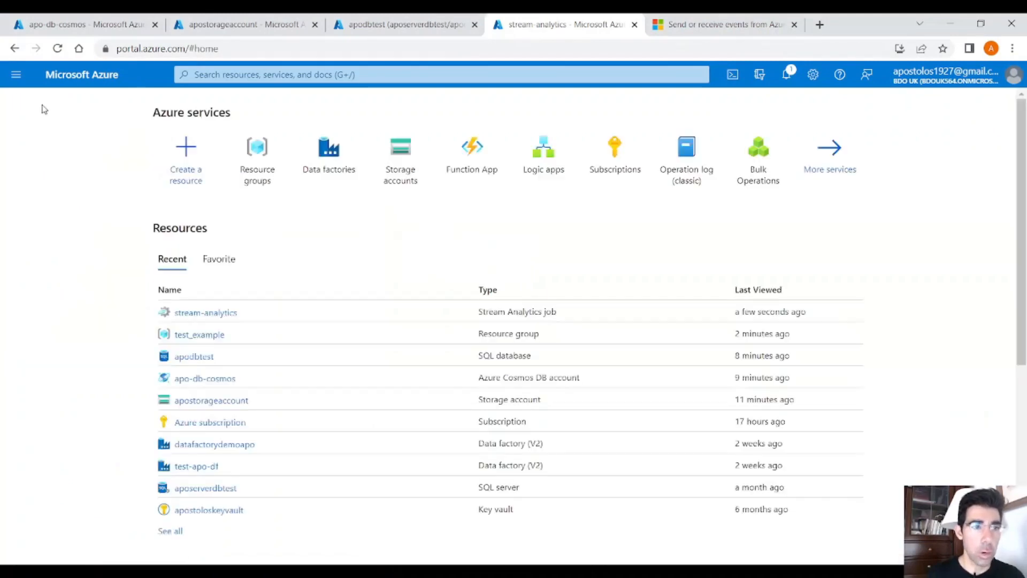
{"action": "left_click", "coordinate": [191, 147]}
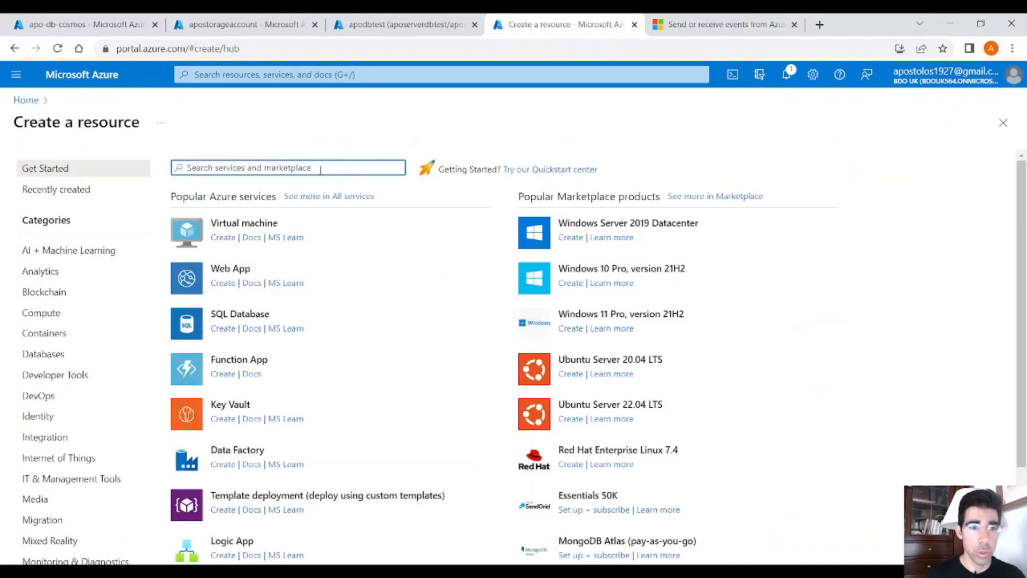
{"action": "type", "text": "Even"}
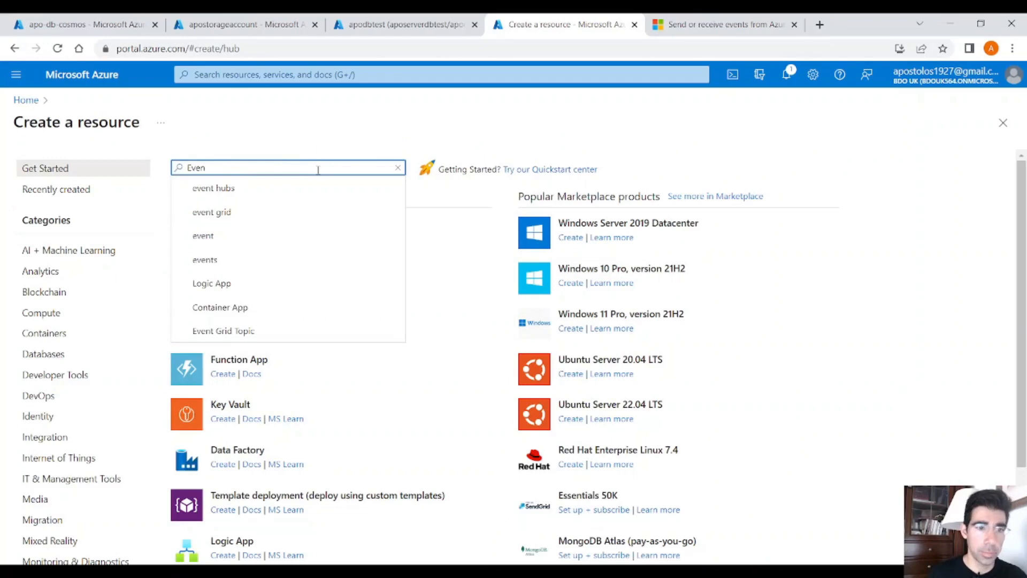
{"action": "left_click", "coordinate": [289, 188]}
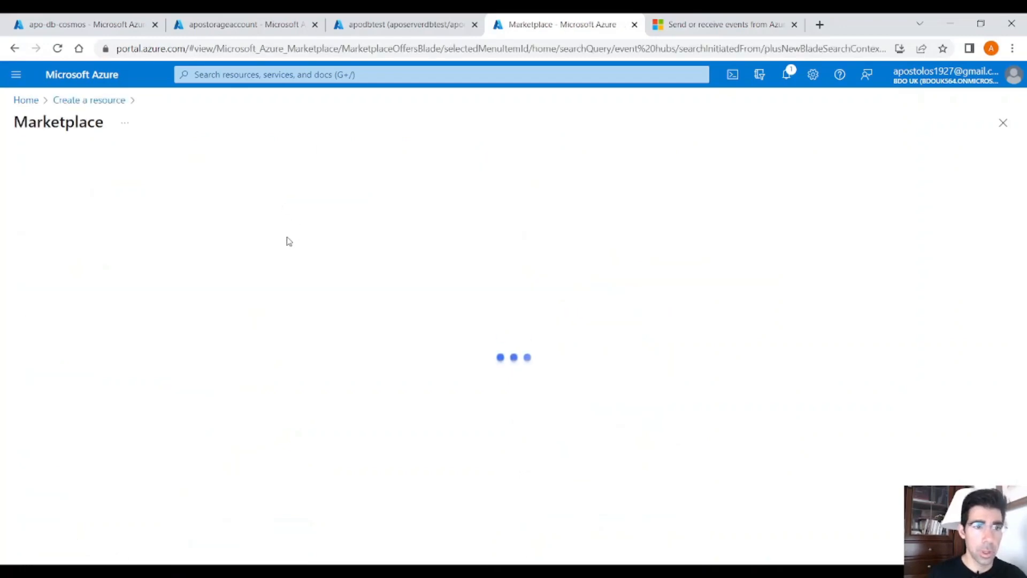
{"action": "left_click", "coordinate": [190, 285]}
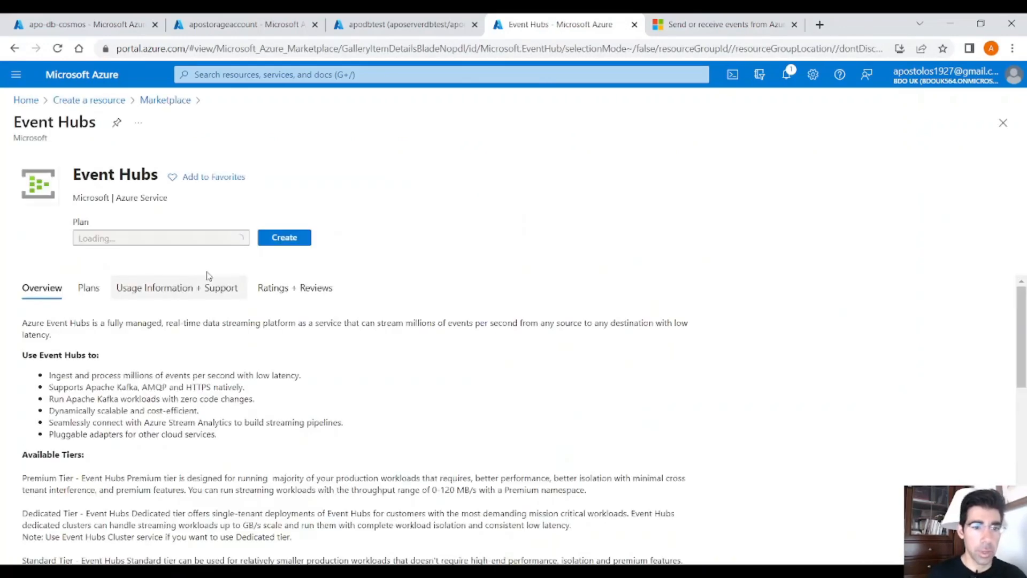
{"action": "left_click", "coordinate": [290, 257]}
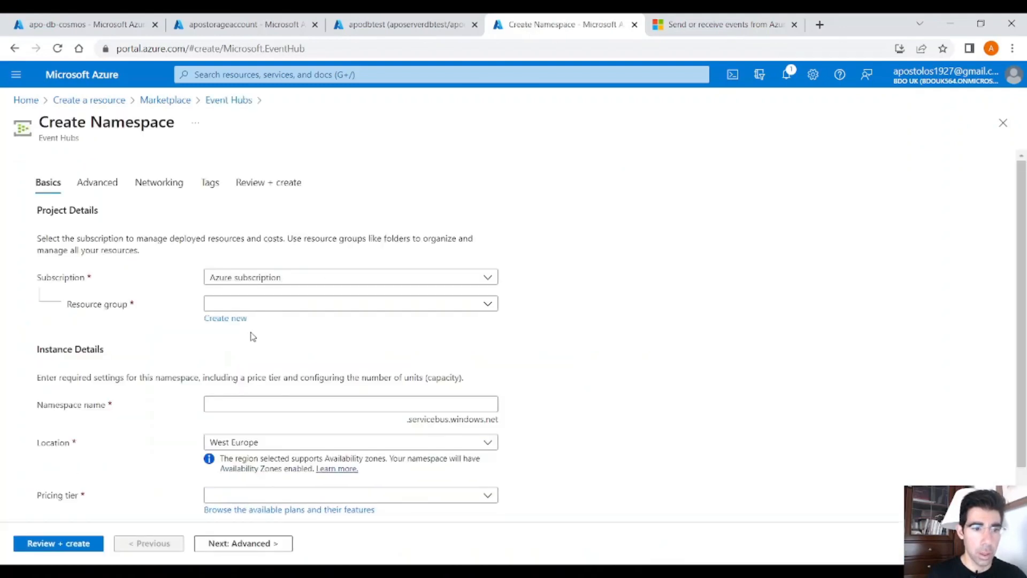
Step: Assign the namespace to the test_example resource group and name it apo-eventhub
{"action": "left_click", "coordinate": [248, 304]}
{"action": "left_click", "coordinate": [259, 356]}
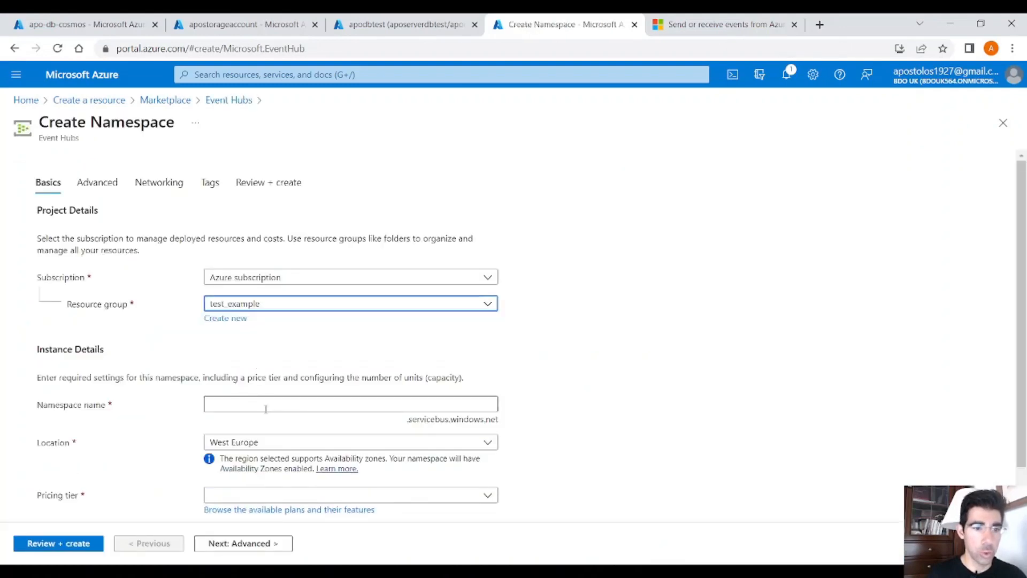
{"action": "left_click", "coordinate": [249, 406]}
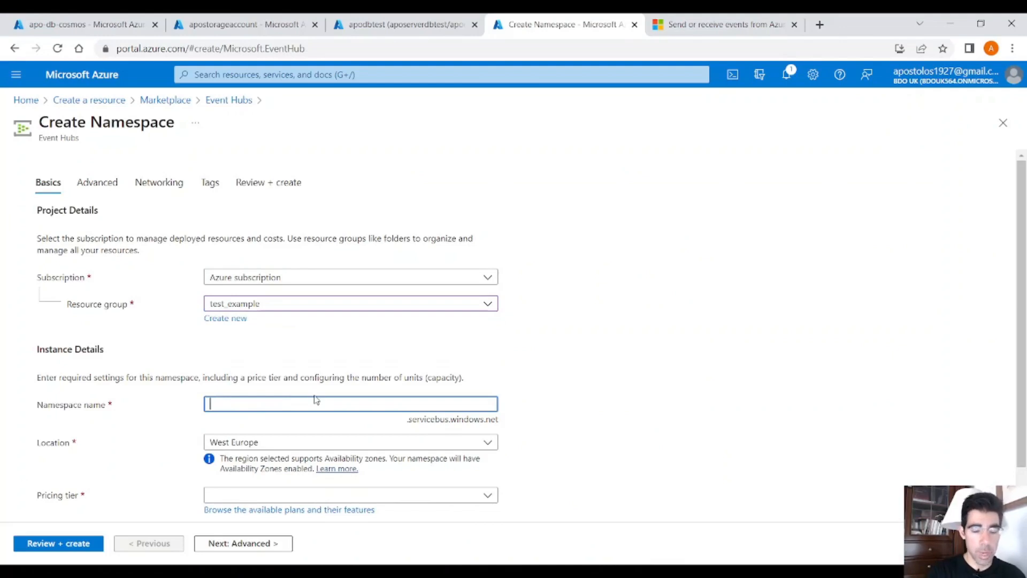
{"action": "type", "text": "apo-"}
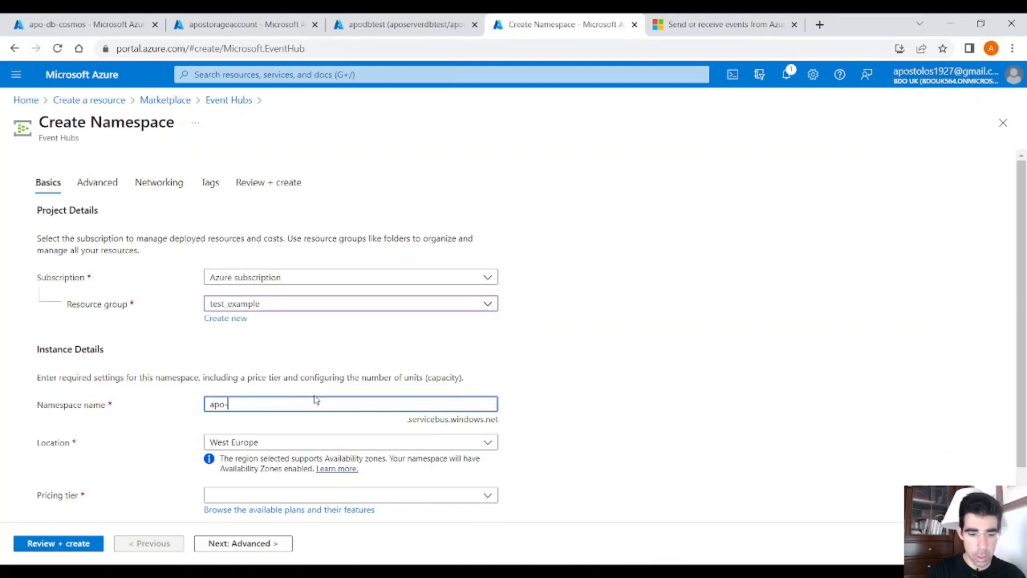
{"action": "type", "text": "eventhub"}
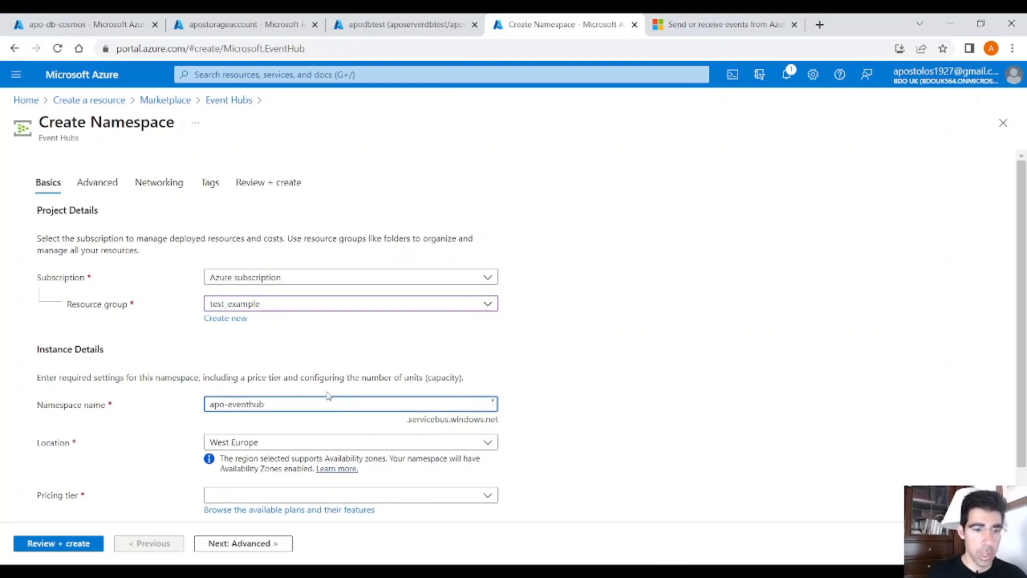
Step: Choose the Basic pricing tier for the Event Hubs namespace
{"action": "scroll", "coordinate": [320, 396], "scroll_direction": "down", "scroll_amount": 1}
{"action": "left_click", "coordinate": [281, 444]}
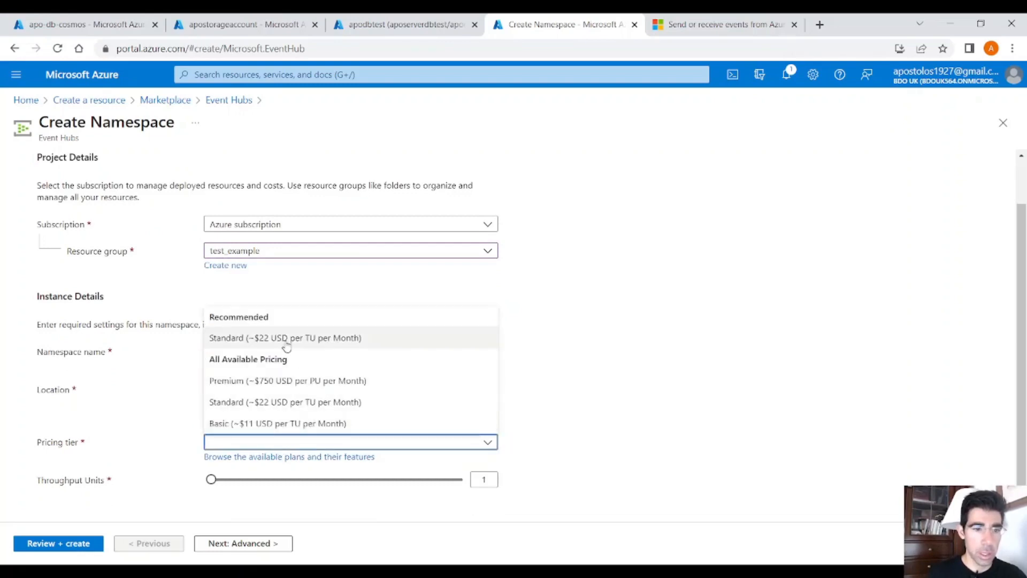
{"action": "left_click", "coordinate": [272, 423]}
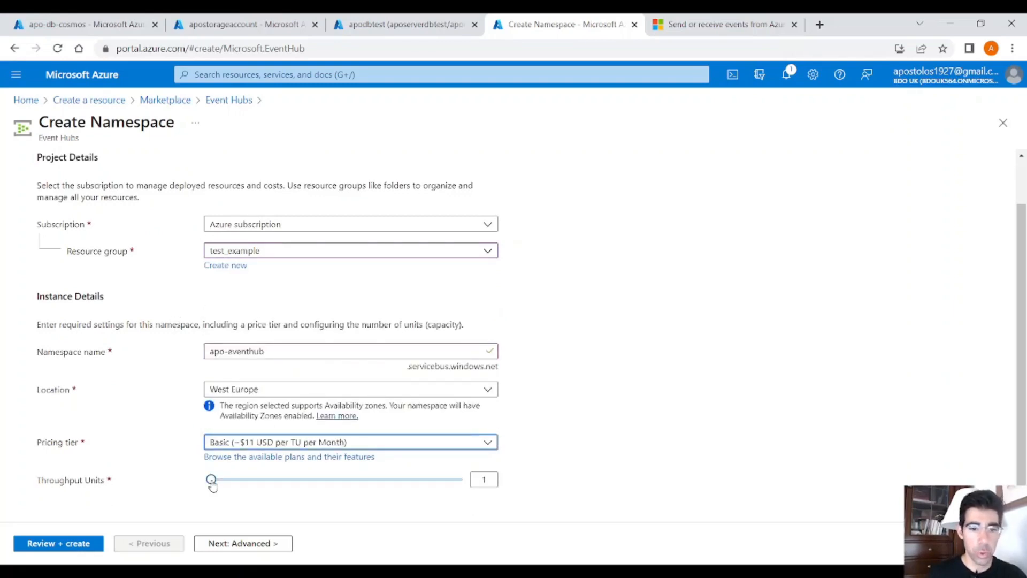
Step: Keep the default advanced, networking and tag settings, validate the configuration and create the Event Hubs namespace
{"action": "left_click", "coordinate": [214, 551]}
{"action": "left_click", "coordinate": [251, 551]}
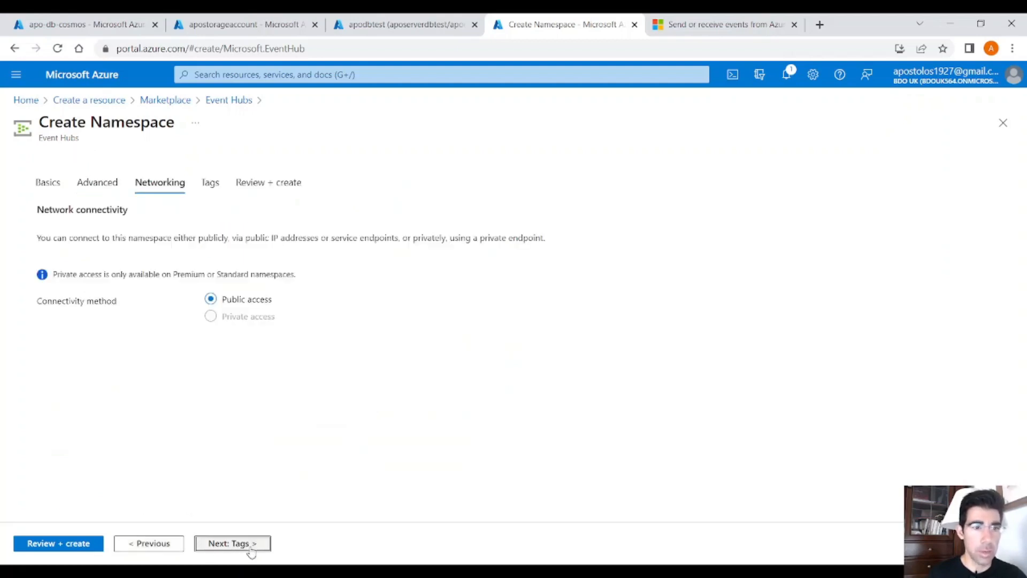
{"action": "left_click", "coordinate": [249, 548]}
{"action": "left_click", "coordinate": [68, 547]}
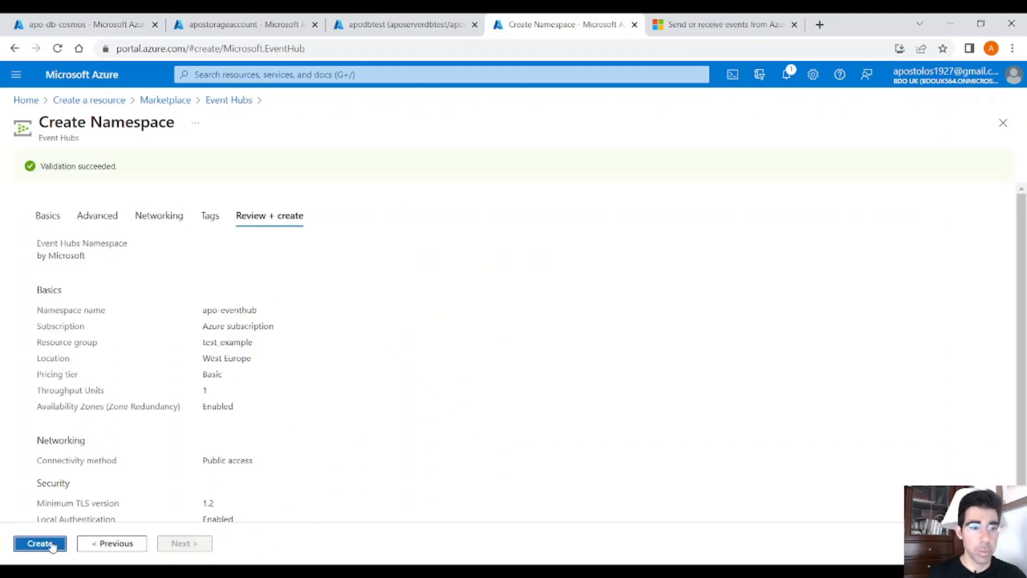
{"action": "left_click", "coordinate": [40, 543]}
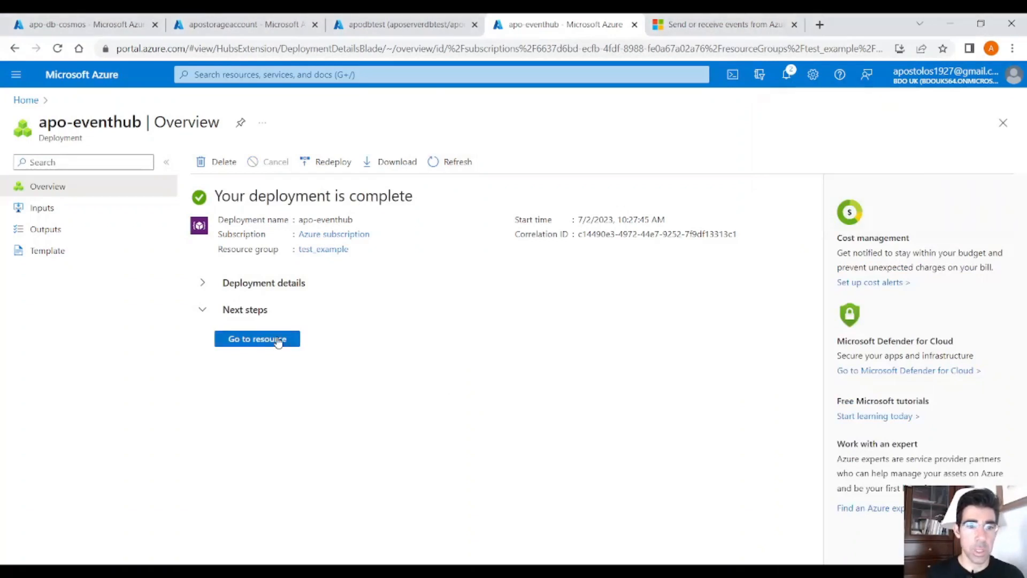
Step: Open the deployed apo-eventhub namespace and go to its list of event hubs
{"action": "left_click", "coordinate": [271, 339]}
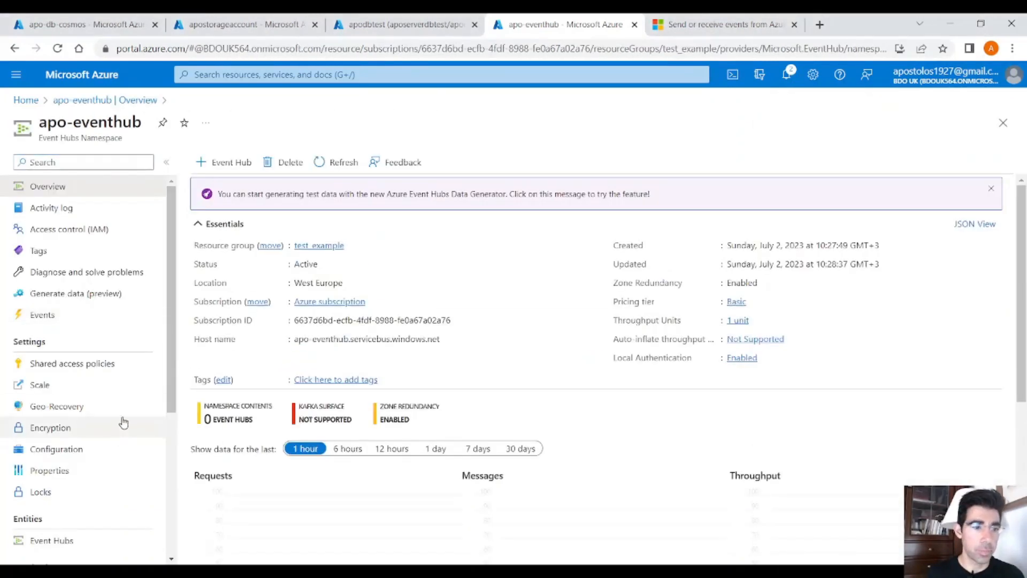
{"action": "scroll", "coordinate": [118, 411], "scroll_direction": "down", "scroll_amount": 3}
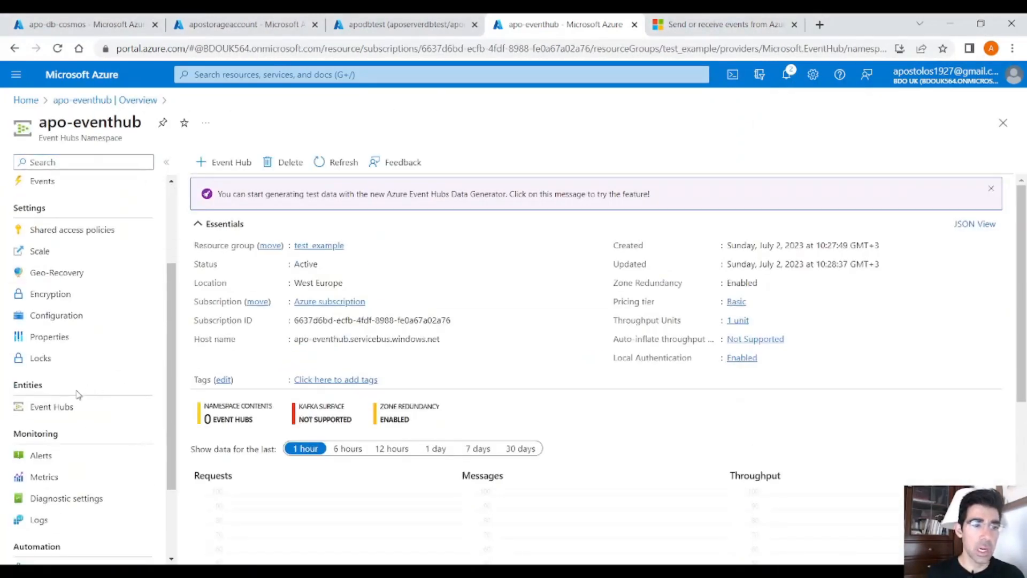
{"action": "left_click", "coordinate": [51, 407]}
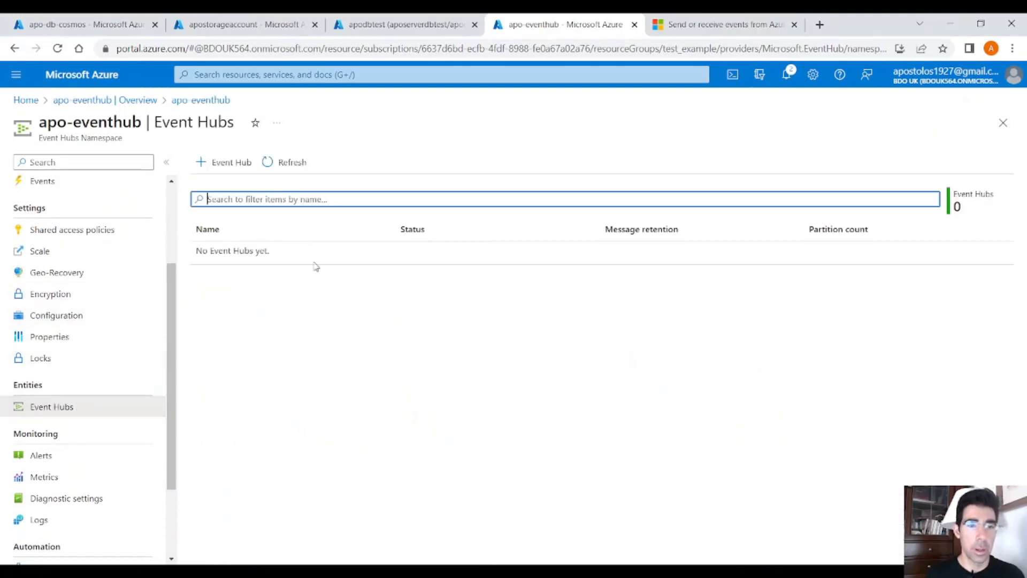
Step: Start a new event hub in the namespace and name it apo-eventhub
{"action": "left_click", "coordinate": [220, 169]}
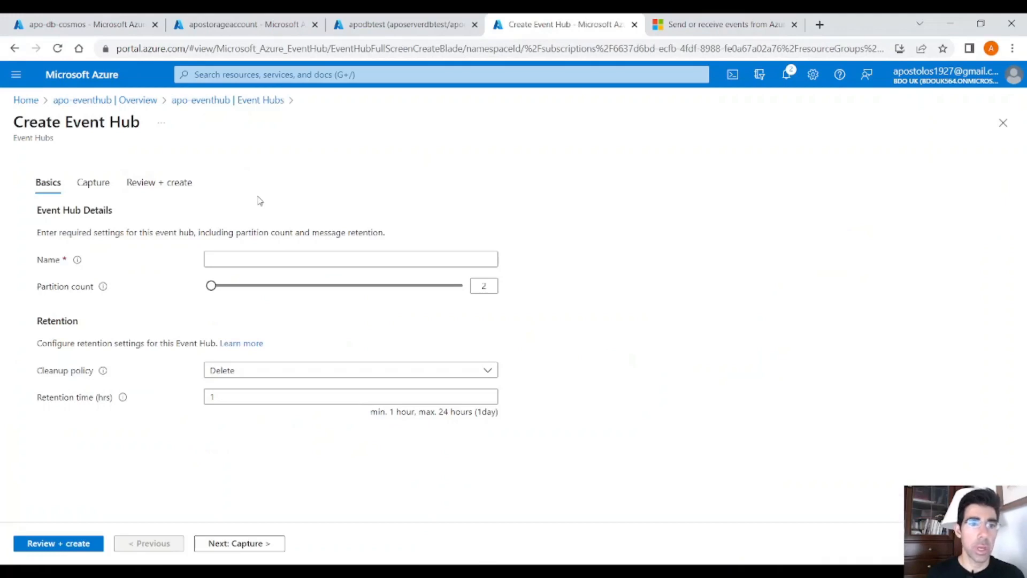
{"action": "left_click", "coordinate": [261, 258]}
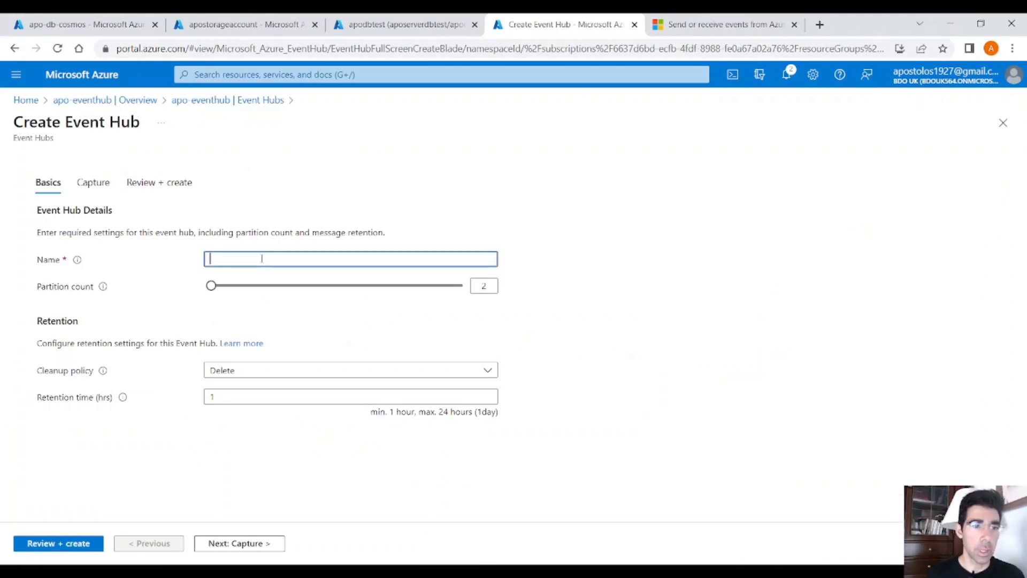
{"action": "type", "text": "apo-"}
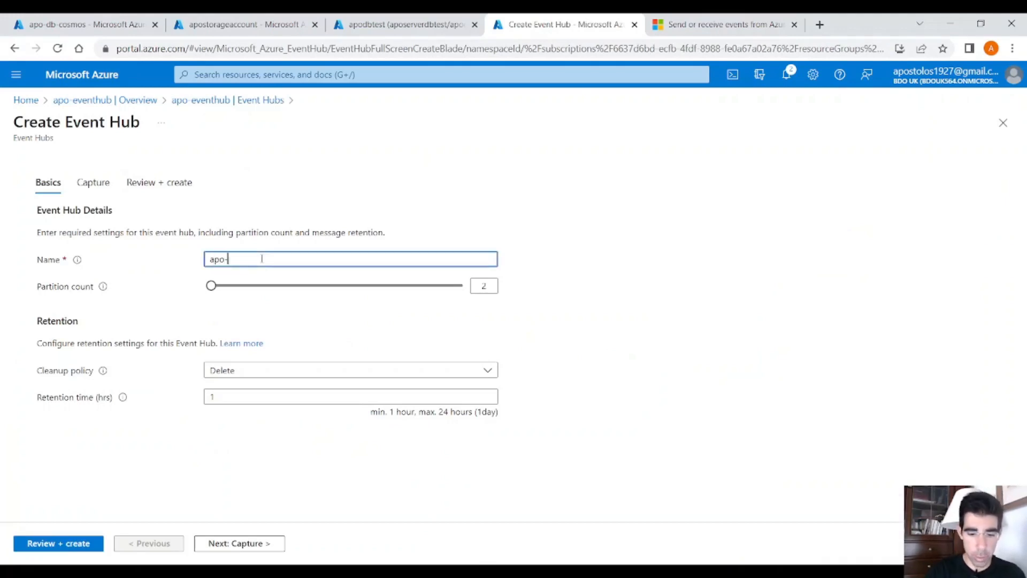
{"action": "type", "text": "eventhub"}
{"action": "left_click_drag", "start_coordinate": [266, 259], "coordinate": [214, 257]}
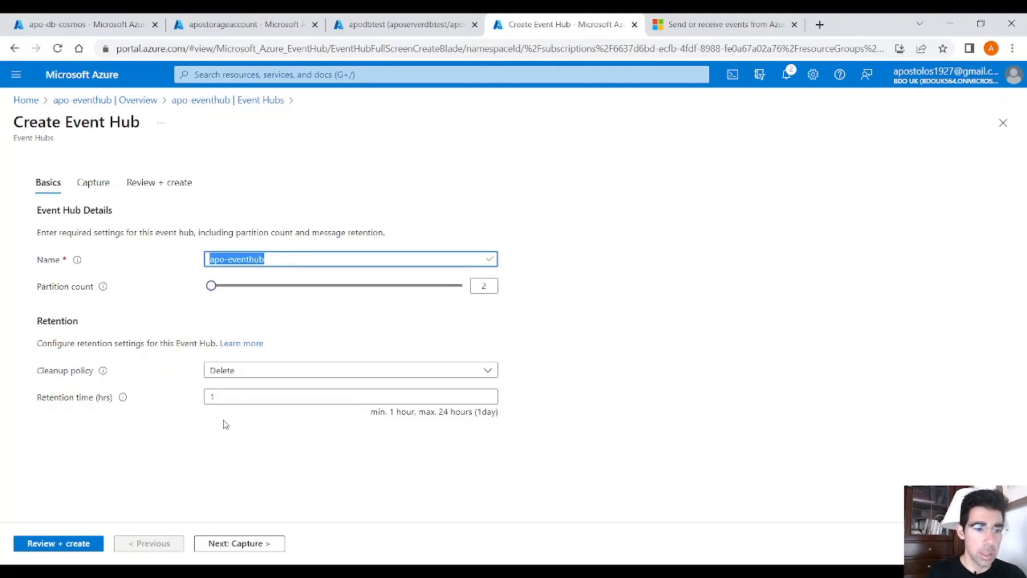
Step: Keep the default partition, retention and capture settings, validate the configuration and create the event hub
{"action": "left_click", "coordinate": [225, 543]}
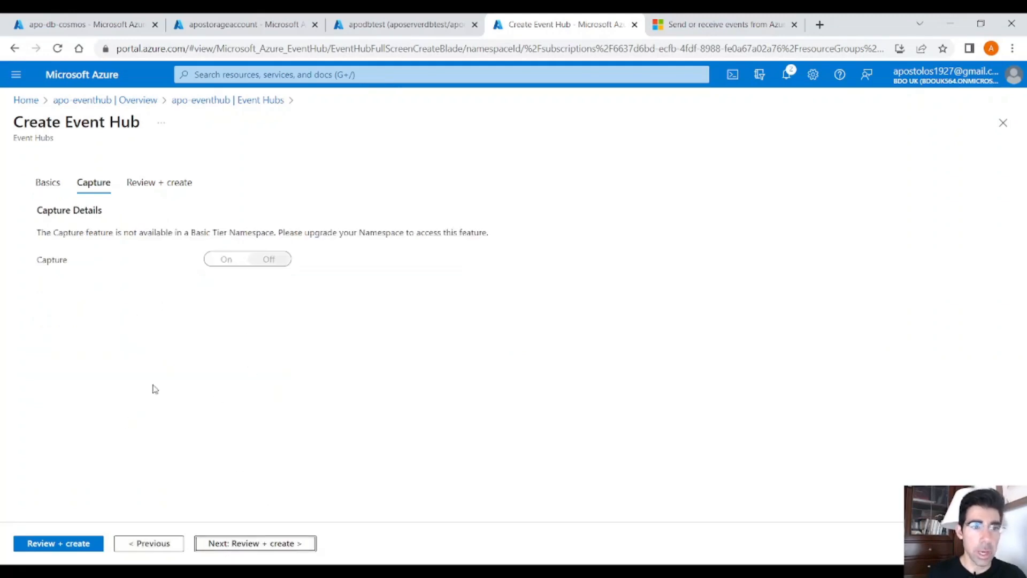
{"action": "left_click", "coordinate": [78, 544]}
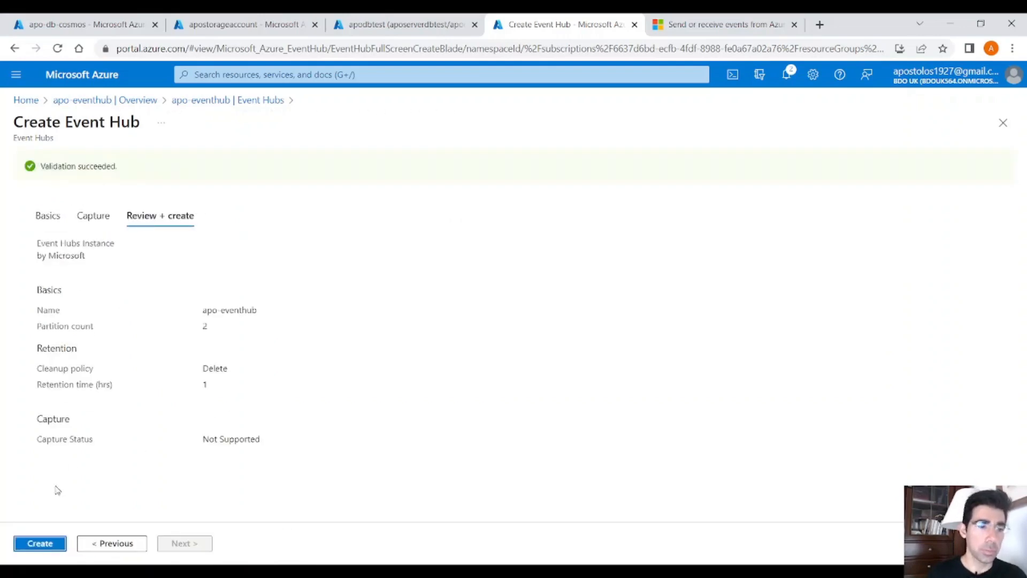
{"action": "left_click", "coordinate": [40, 543]}
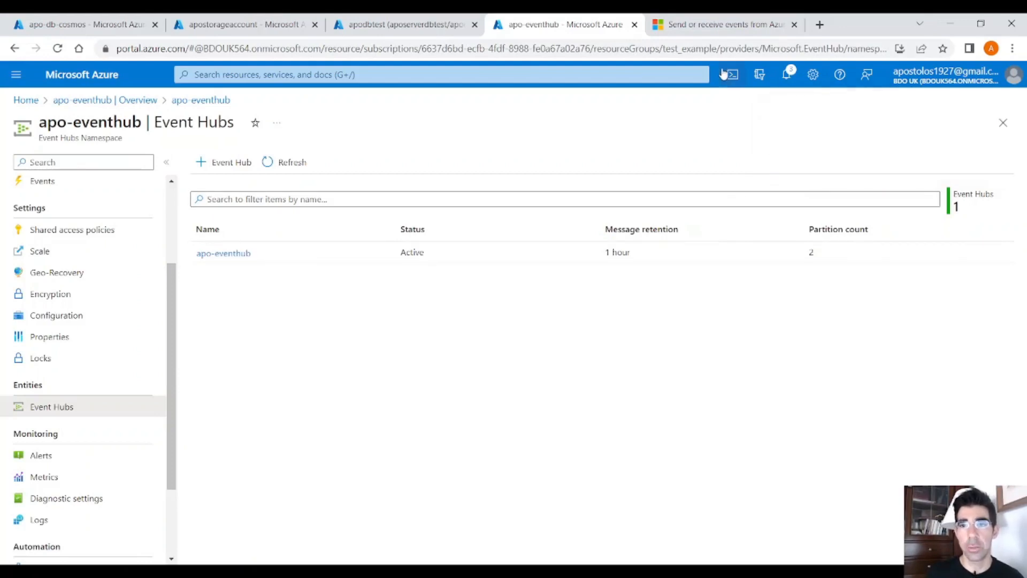
Step: Review the Microsoft Learn Python quickstart for Event Hubs, covering package installation, passwordless authentication and role assignment
{"action": "left_click", "coordinate": [698, 32]}
{"action": "scroll", "coordinate": [604, 249], "scroll_direction": "up", "scroll_amount": 15}
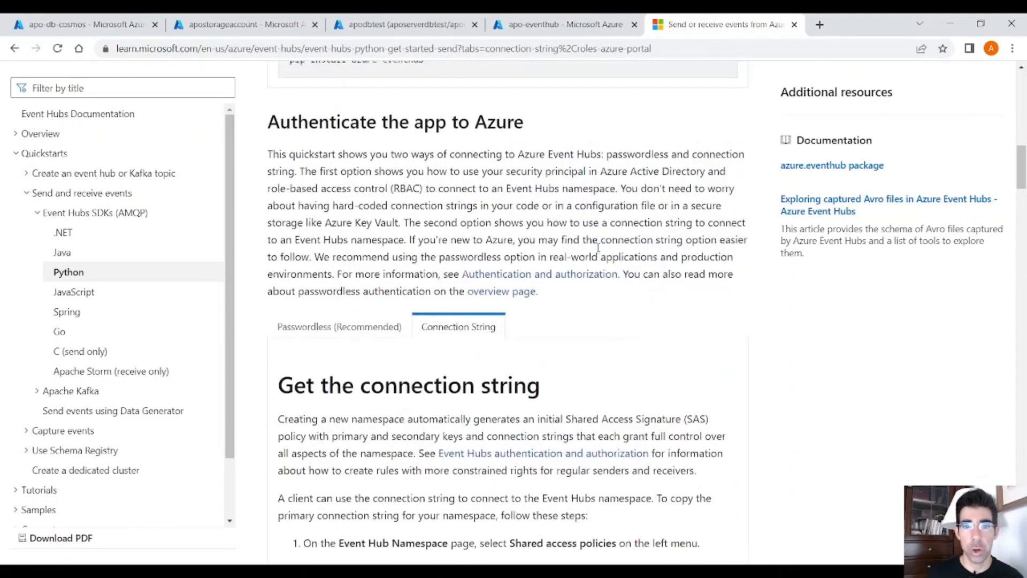
{"action": "scroll", "coordinate": [598, 247], "scroll_direction": "up", "scroll_amount": 4}
{"action": "left_click_drag", "start_coordinate": [1019, 142], "coordinate": [1018, 92]}
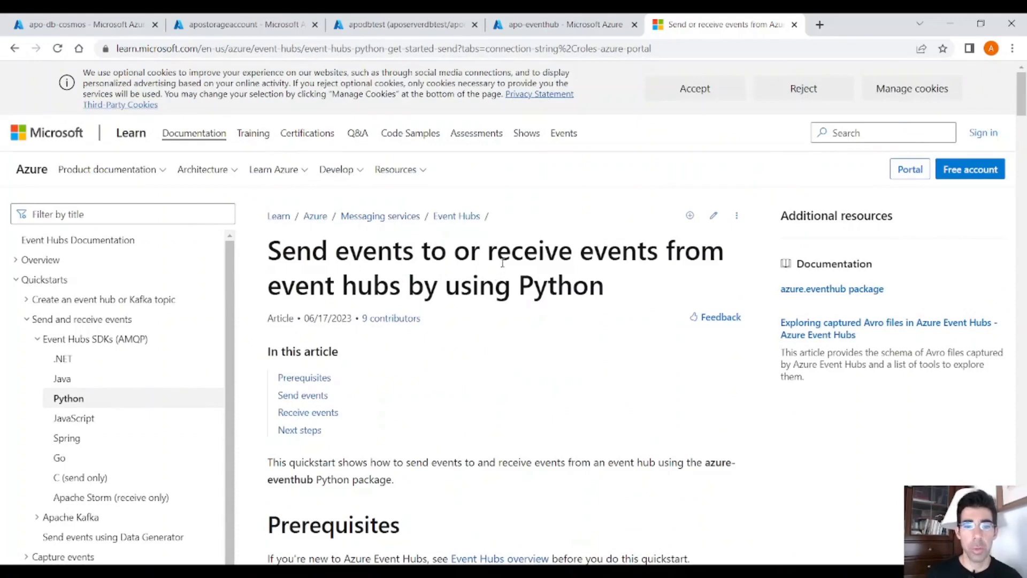
{"action": "scroll", "coordinate": [501, 262], "scroll_direction": "down", "scroll_amount": 15}
{"action": "scroll", "coordinate": [503, 265], "scroll_direction": "up", "scroll_amount": 5}
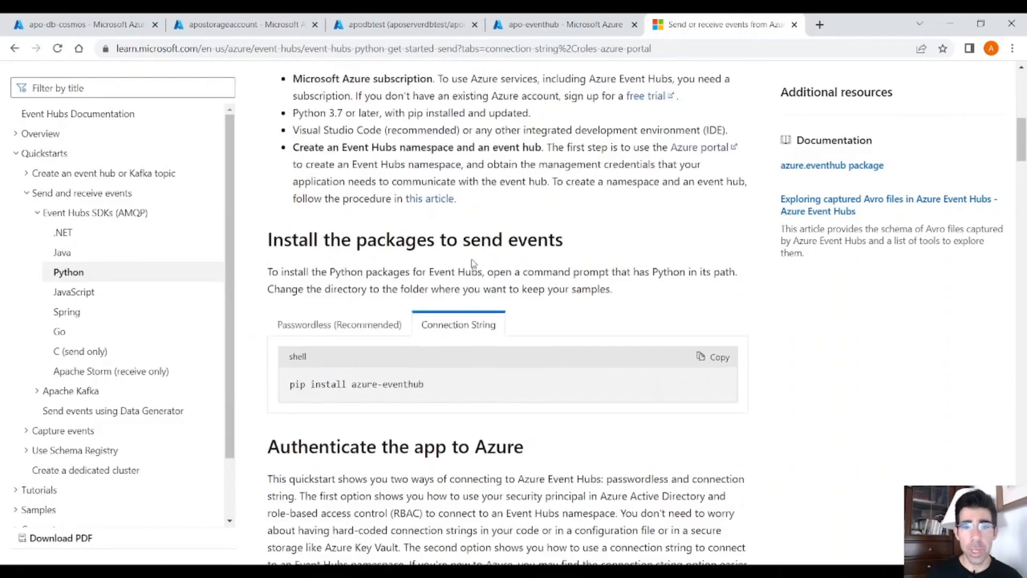
{"action": "left_click", "coordinate": [323, 319]}
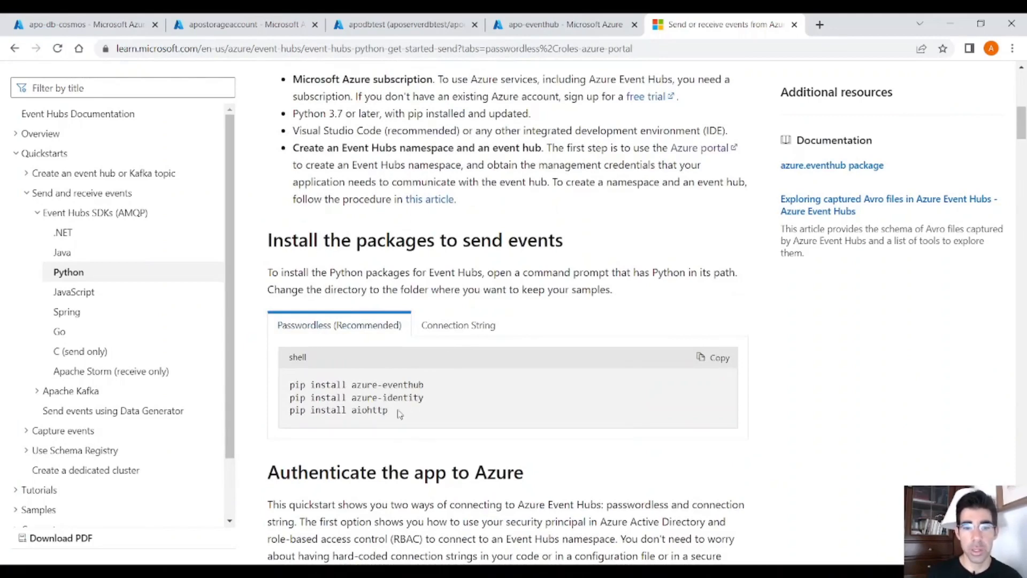
{"action": "scroll", "coordinate": [380, 409], "scroll_direction": "down", "scroll_amount": 1}
{"action": "scroll", "coordinate": [414, 366], "scroll_direction": "down", "scroll_amount": 13}
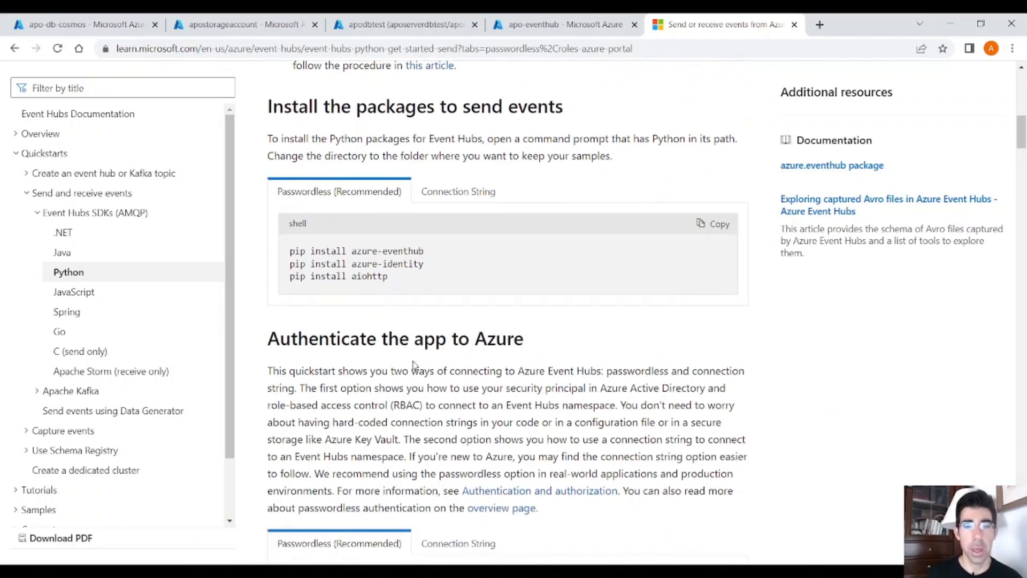
{"action": "scroll", "coordinate": [415, 362], "scroll_direction": "down", "scroll_amount": 10}
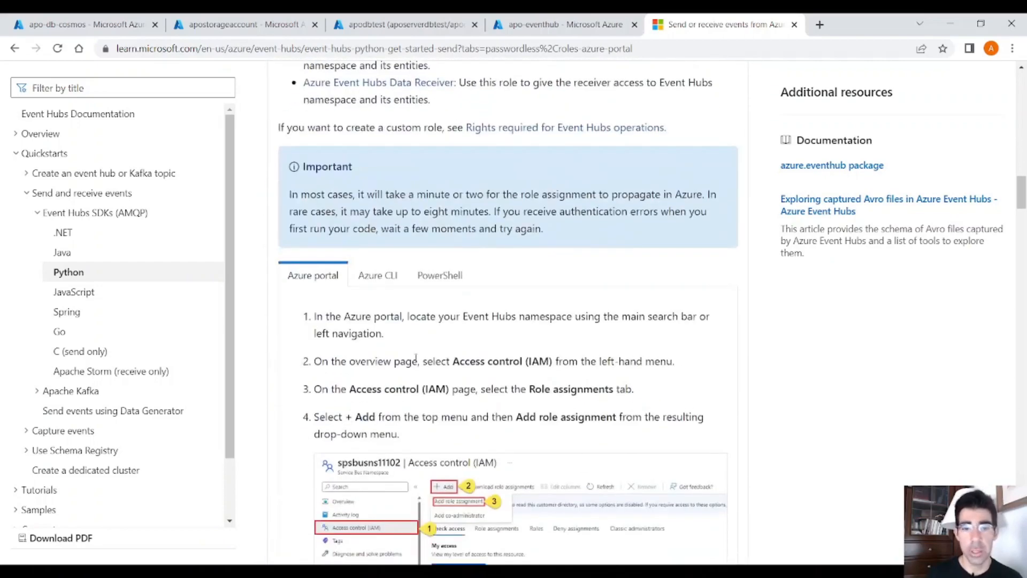
{"action": "scroll", "coordinate": [415, 348], "scroll_direction": "down", "scroll_amount": 8}
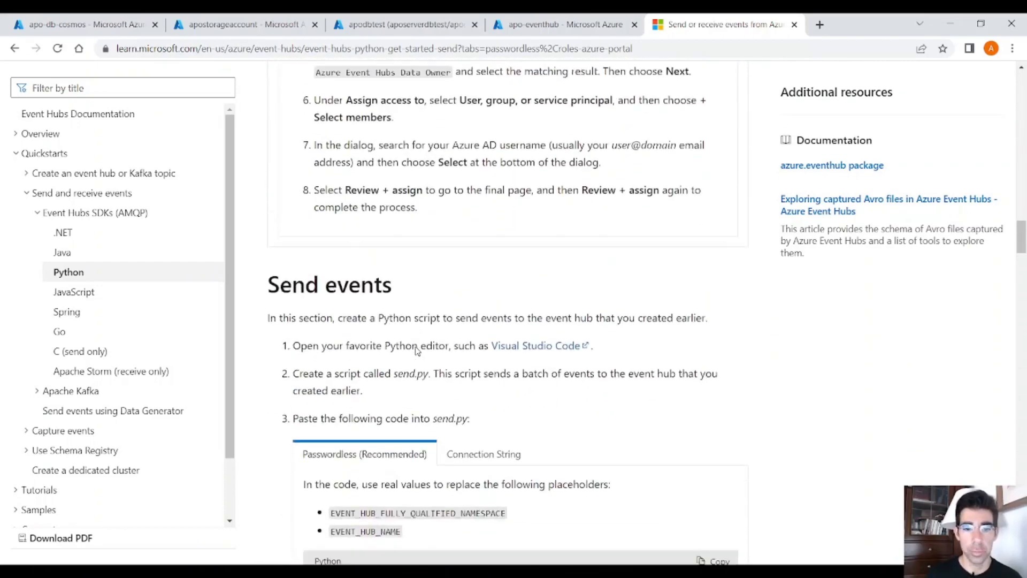
Step: Compare the passwordless and connection string versions of the quickstart's send.py code, and highlight the whole connection string sample
{"action": "left_click", "coordinate": [483, 202]}
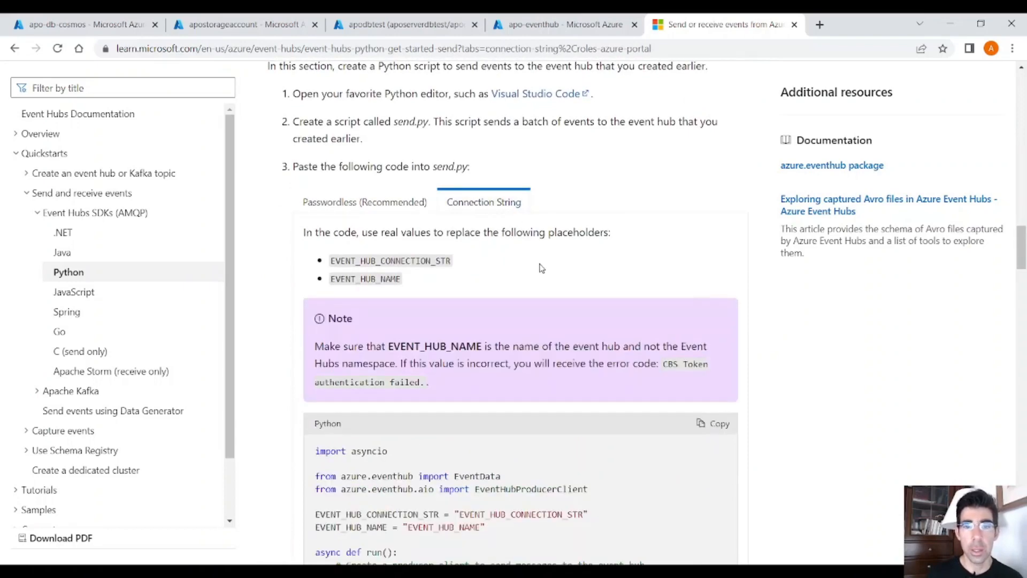
{"action": "scroll", "coordinate": [541, 267], "scroll_direction": "down", "scroll_amount": 1}
{"action": "left_click", "coordinate": [393, 136]}
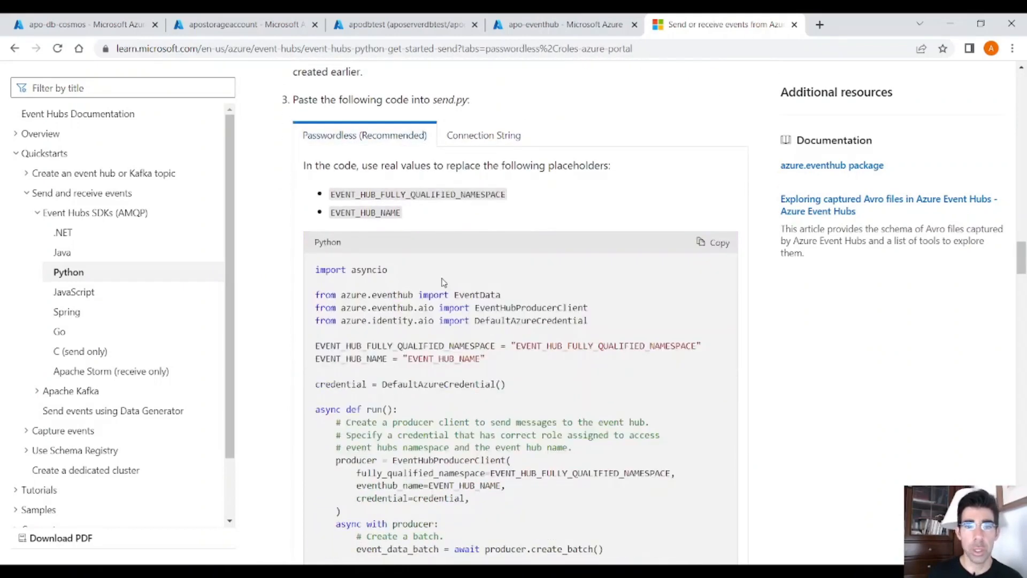
{"action": "scroll", "coordinate": [420, 379], "scroll_direction": "down", "scroll_amount": 4}
{"action": "scroll", "coordinate": [474, 402], "scroll_direction": "up", "scroll_amount": 4}
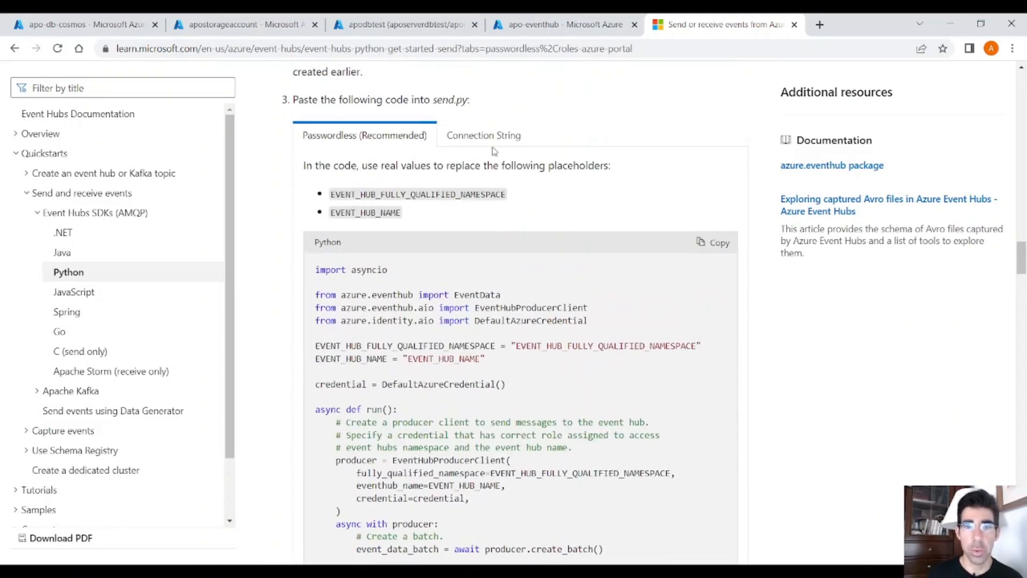
{"action": "left_click", "coordinate": [484, 137]}
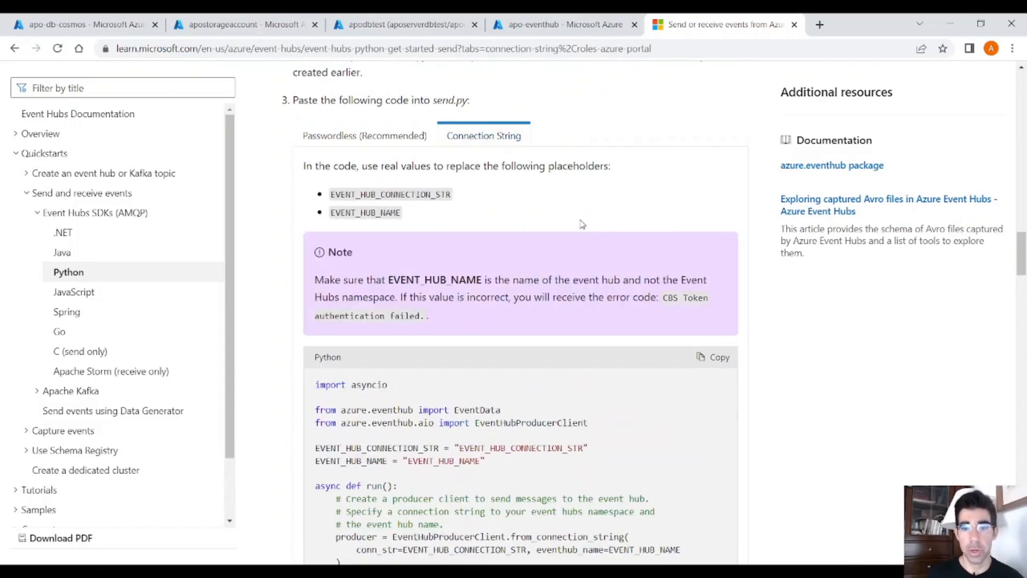
{"action": "scroll", "coordinate": [588, 325], "scroll_direction": "down", "scroll_amount": 4}
{"action": "left_click_drag", "start_coordinate": [495, 530], "coordinate": [314, 177]}
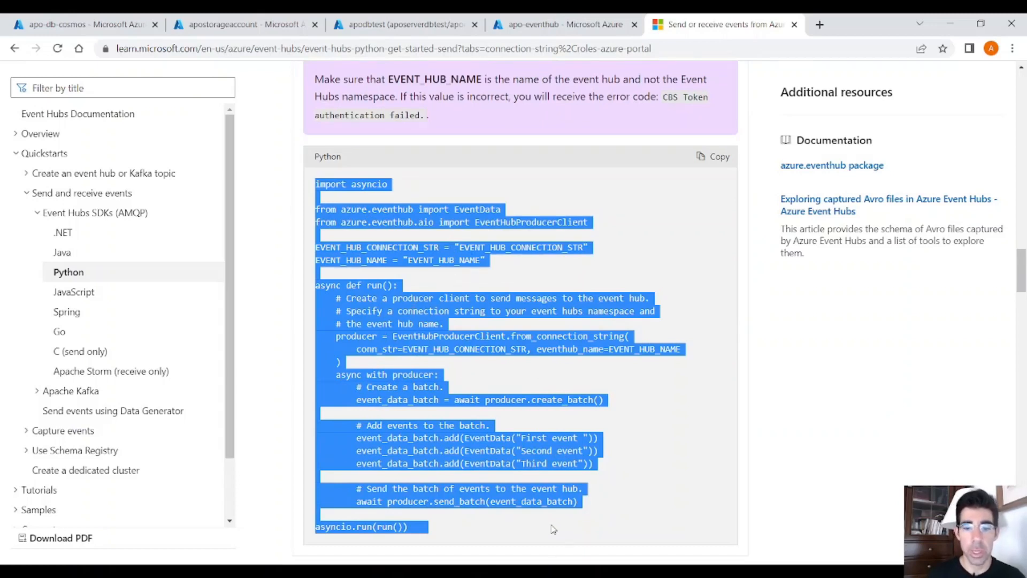
Step: Switch to Visual Studio Code and examine the json_temp record and the empty conn_str and eventhub_name arguments in send_data.py
{"action": "key", "text": "alt+Tab"}
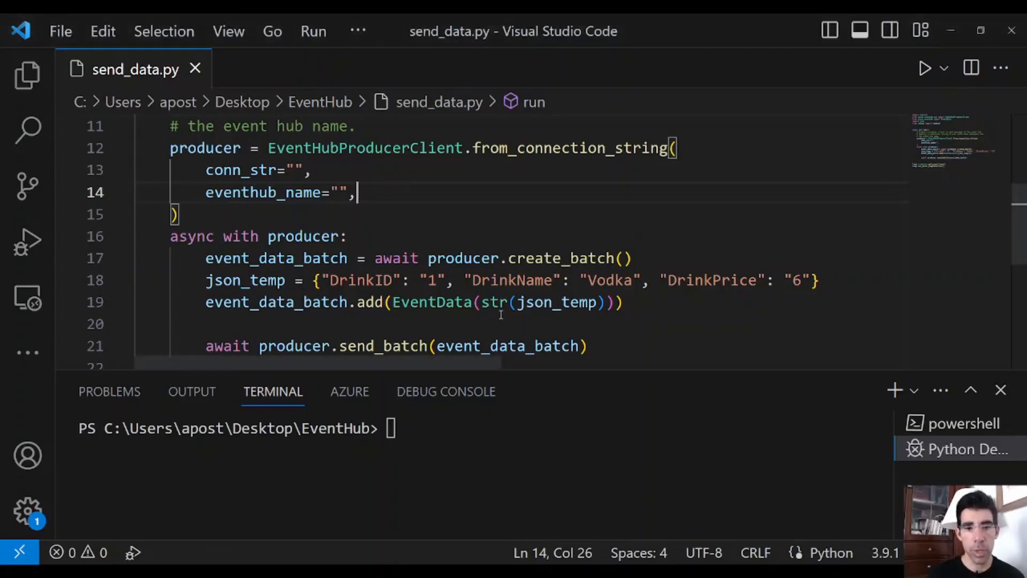
{"action": "left_click_drag", "start_coordinate": [839, 277], "coordinate": [311, 280]}
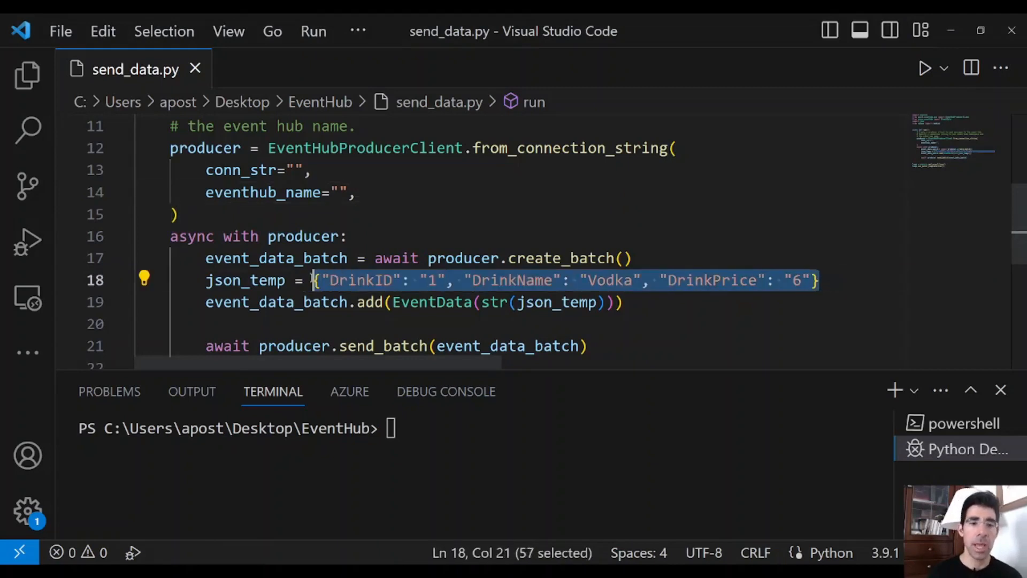
{"action": "left_click", "coordinate": [297, 170]}
{"action": "left_click", "coordinate": [339, 192]}
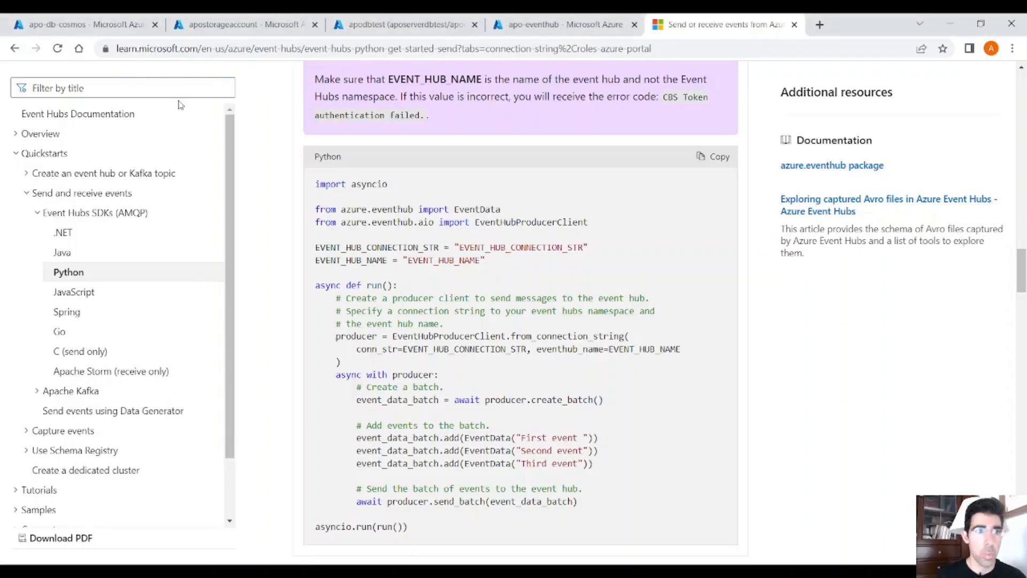
Step: In the Azure portal, copy the primary connection string of the namespace's RootManageSharedAccessKey shared access policy
{"action": "left_click", "coordinate": [562, 24]}
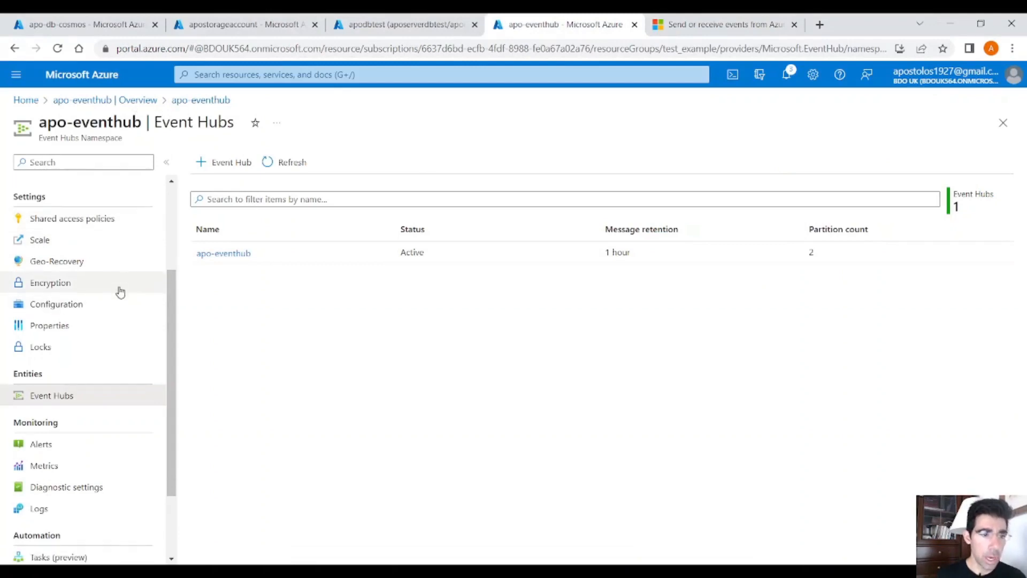
{"action": "scroll", "coordinate": [123, 289], "scroll_direction": "down", "scroll_amount": 1}
{"action": "scroll", "coordinate": [129, 250], "scroll_direction": "down", "scroll_amount": 1}
{"action": "scroll", "coordinate": [128, 252], "scroll_direction": "up", "scroll_amount": 4}
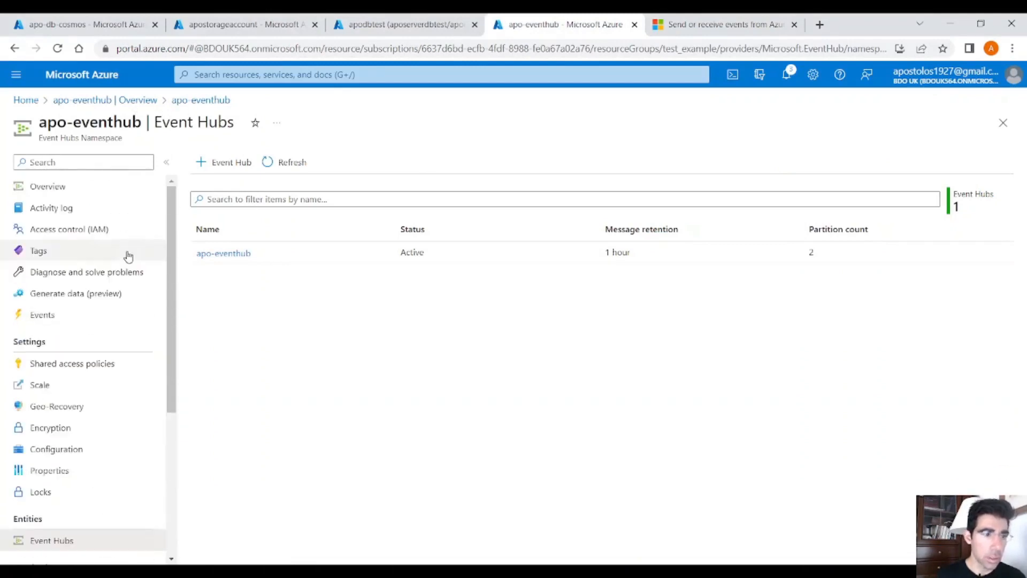
{"action": "left_click", "coordinate": [92, 364]}
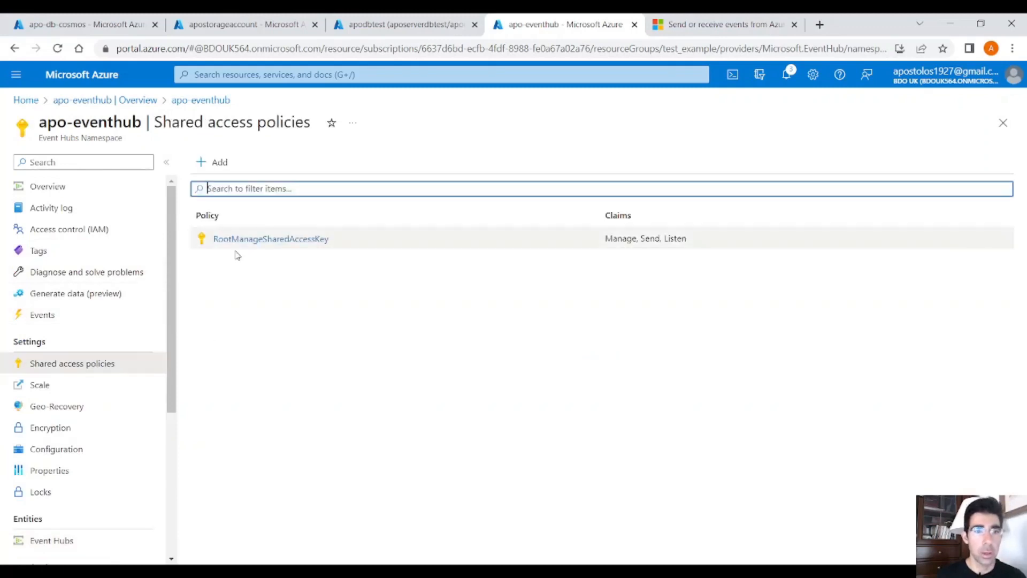
{"action": "left_click", "coordinate": [298, 246]}
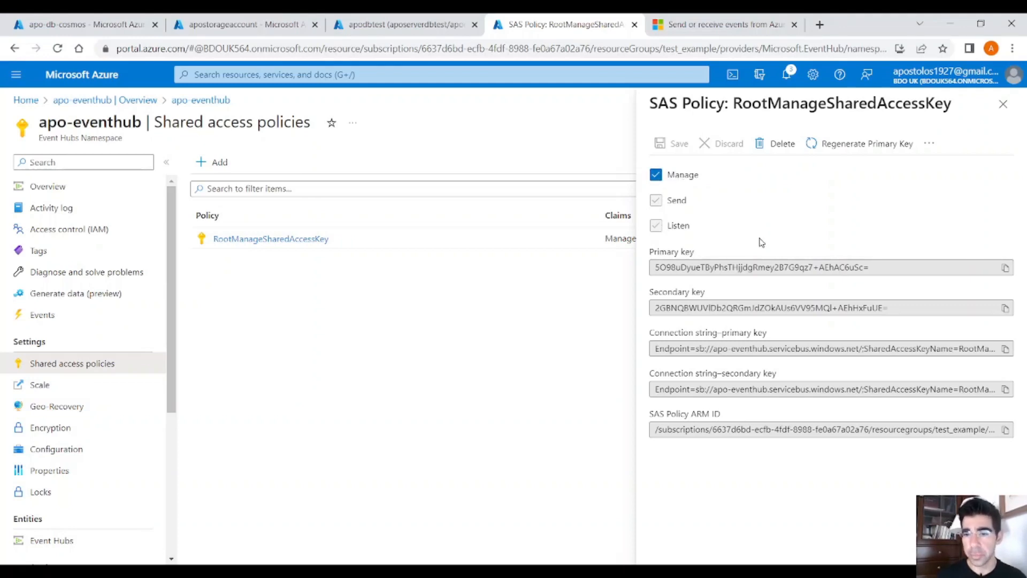
{"action": "left_click", "coordinate": [1006, 350]}
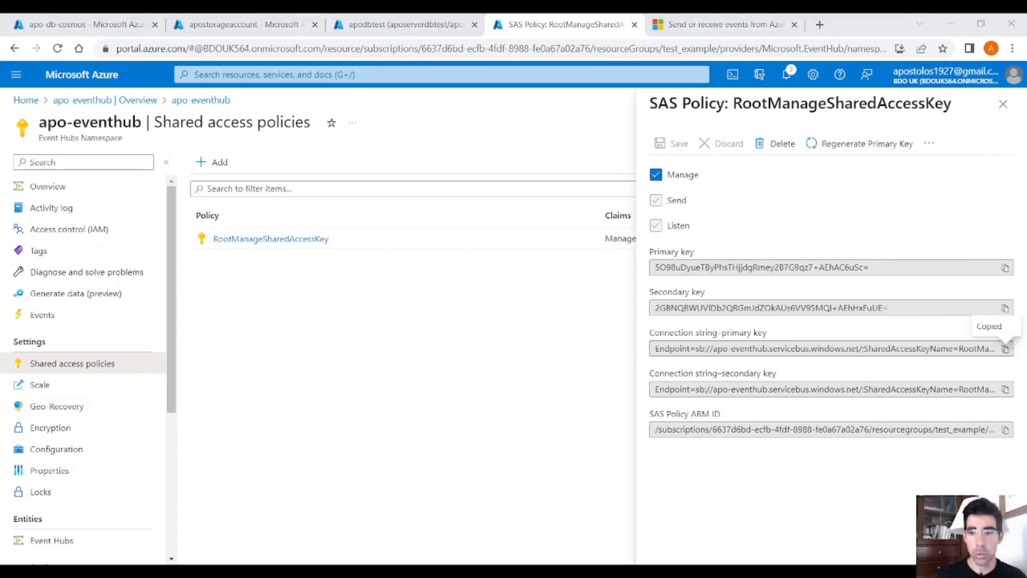
Step: Switch to Visual Studio Code and paste the copied connection string as the conn_str value in send_data.py
{"action": "key", "text": "alt+Tab"}
{"action": "left_click", "coordinate": [298, 170]}
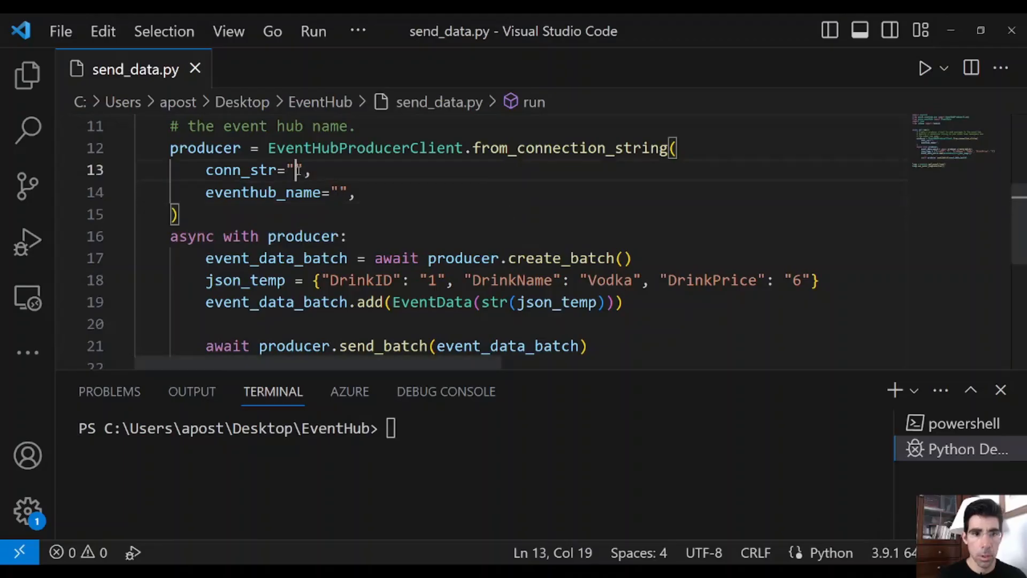
{"action": "key", "text": "ctrl+v"}
{"action": "left_click_drag", "start_coordinate": [672, 356], "coordinate": [300, 357]}
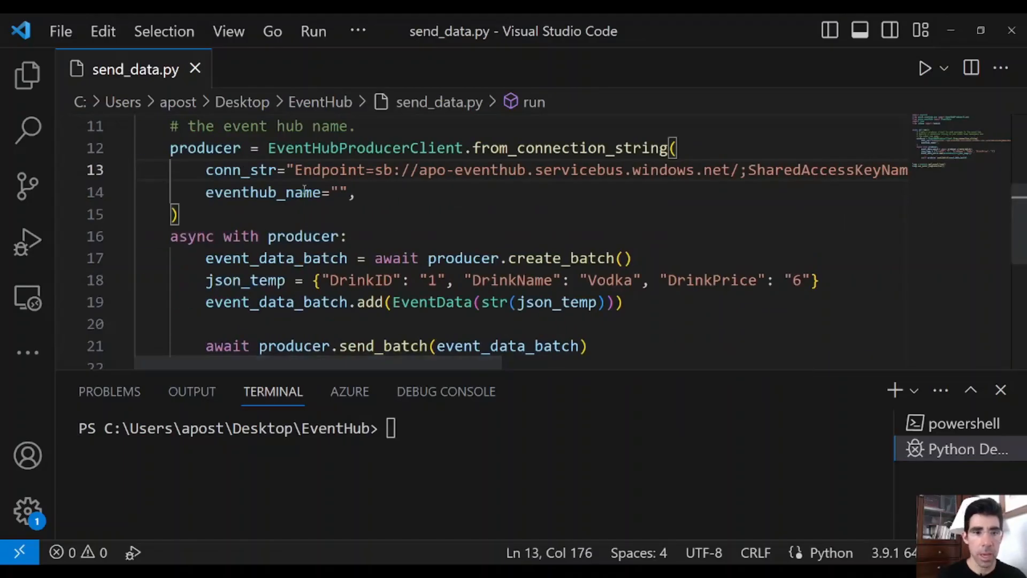
Step: Set the eventhub_name argument in send_data.py to "apo-eventhub"
{"action": "left_click", "coordinate": [340, 192]}
{"action": "type", "text": "a"}
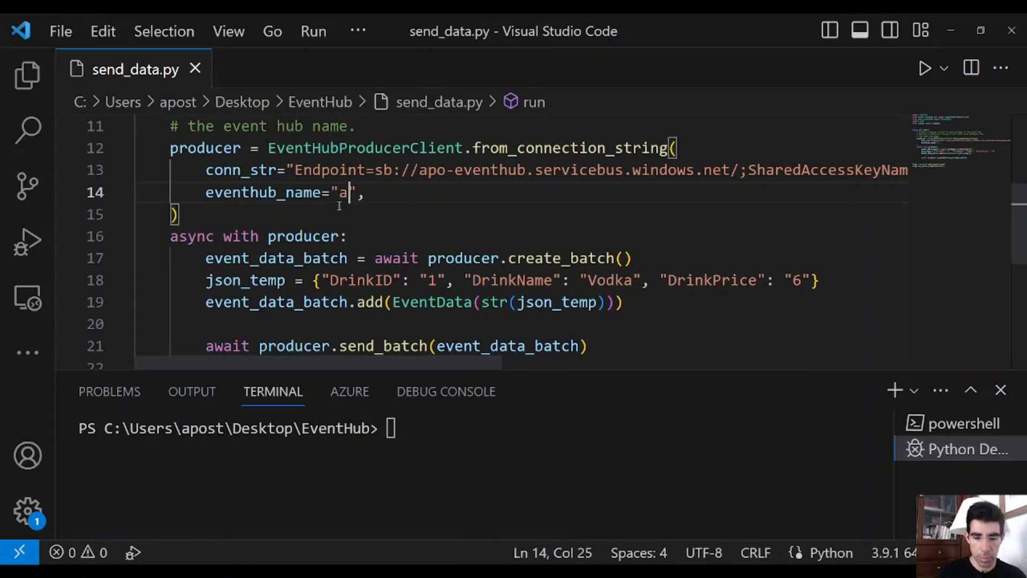
{"action": "type", "text": "po-eventh"}
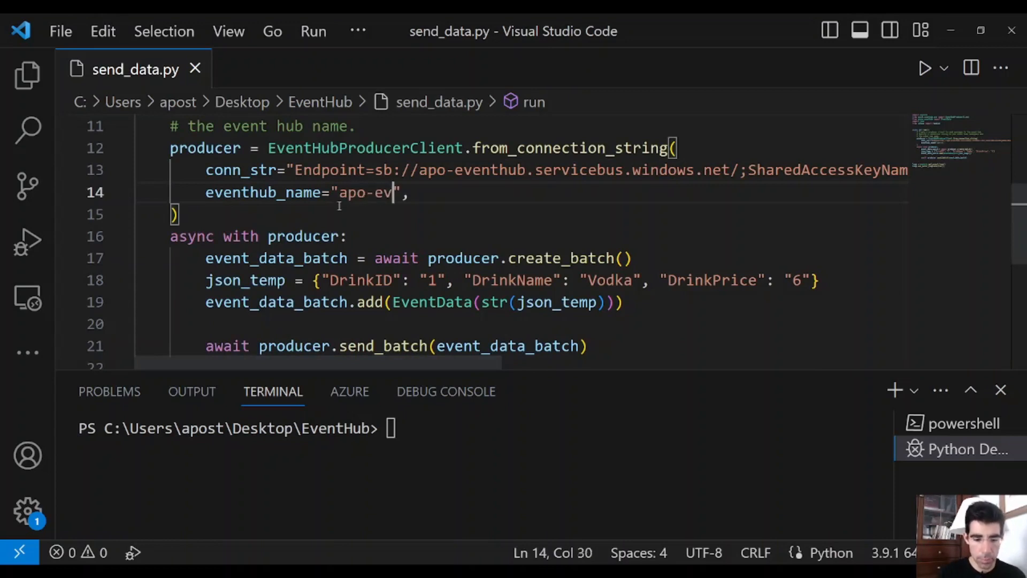
{"action": "type", "text": "ub"}
{"action": "left_click", "coordinate": [426, 233]}
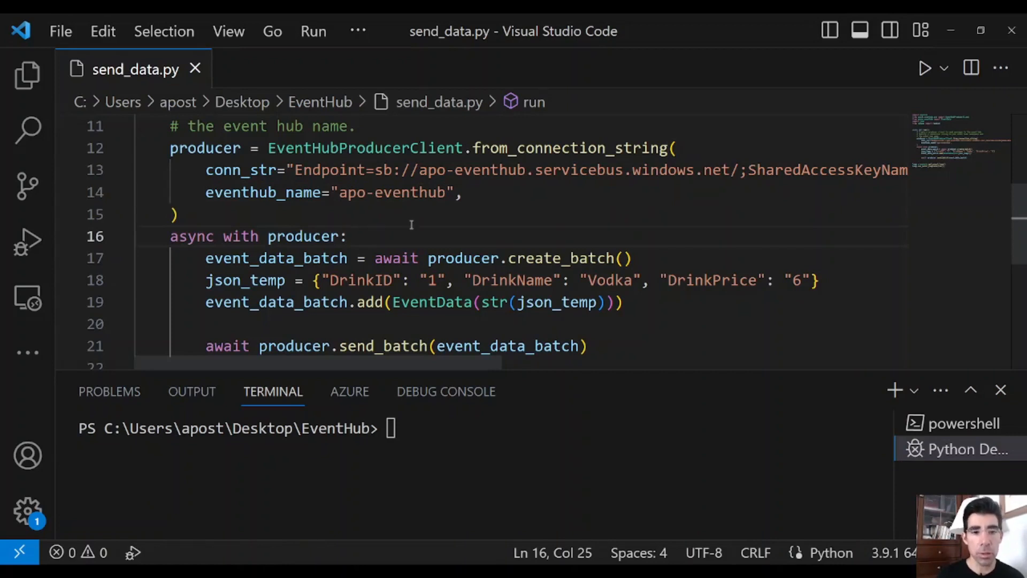
Step: Check the json_temp drink record in send_data.py and the request and message charts on the apo-eventhub namespace overview in the Azure portal
{"action": "scroll", "coordinate": [410, 224], "scroll_direction": "down", "scroll_amount": 1}
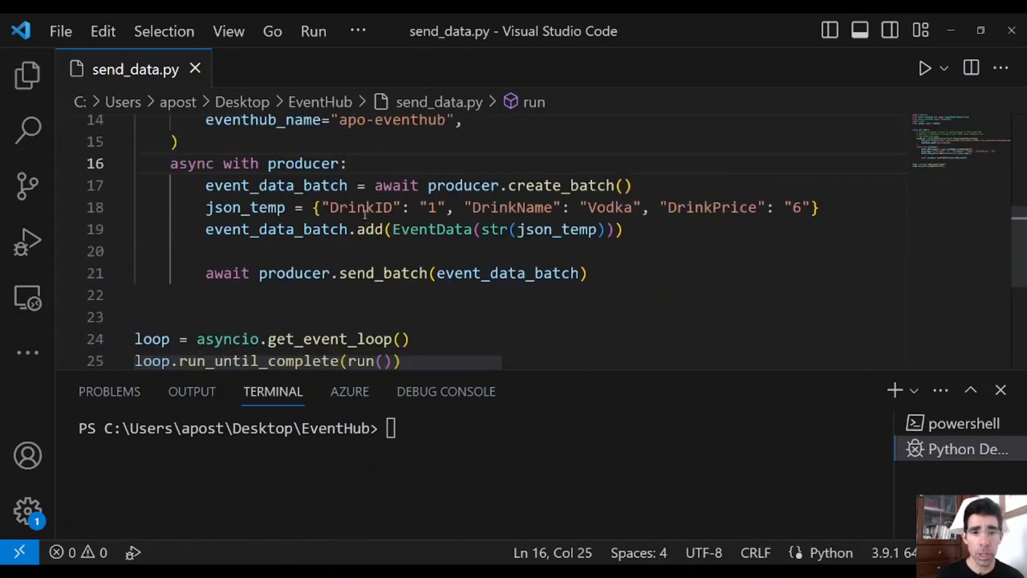
{"action": "left_click_drag", "start_coordinate": [314, 207], "coordinate": [822, 207]}
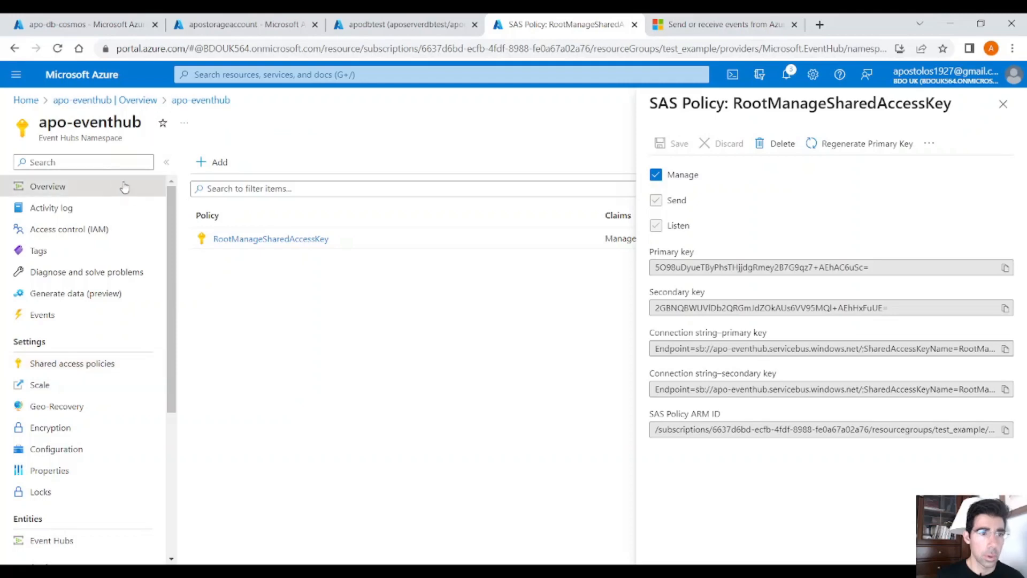
{"action": "left_click", "coordinate": [117, 184]}
{"action": "scroll", "coordinate": [671, 331], "scroll_direction": "down", "scroll_amount": 4}
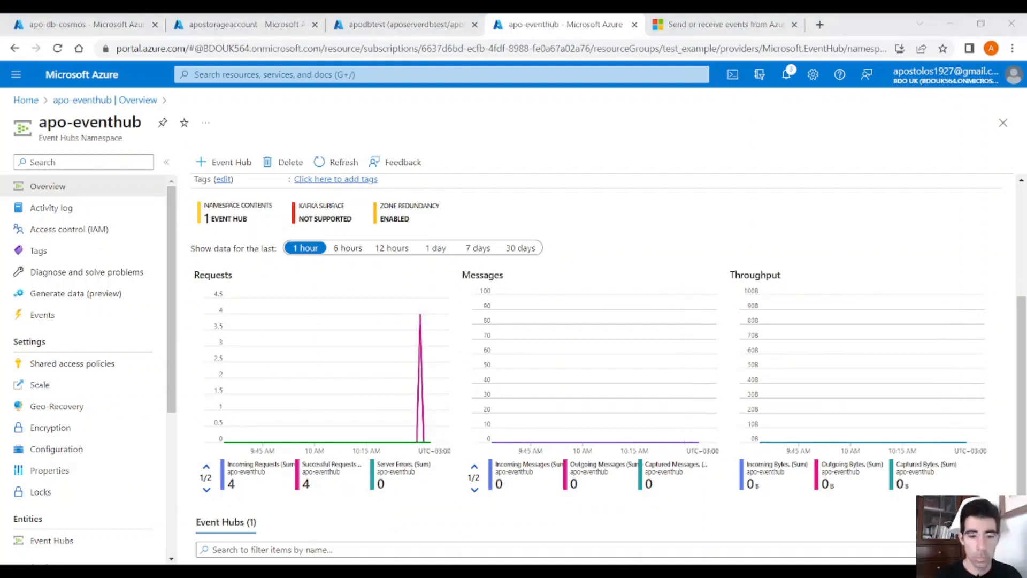
Step: Open the stream-analytics job's inputs and start a new Event Hub stream input with the alias input-eventhub
{"action": "key", "text": "alt+Tab"}
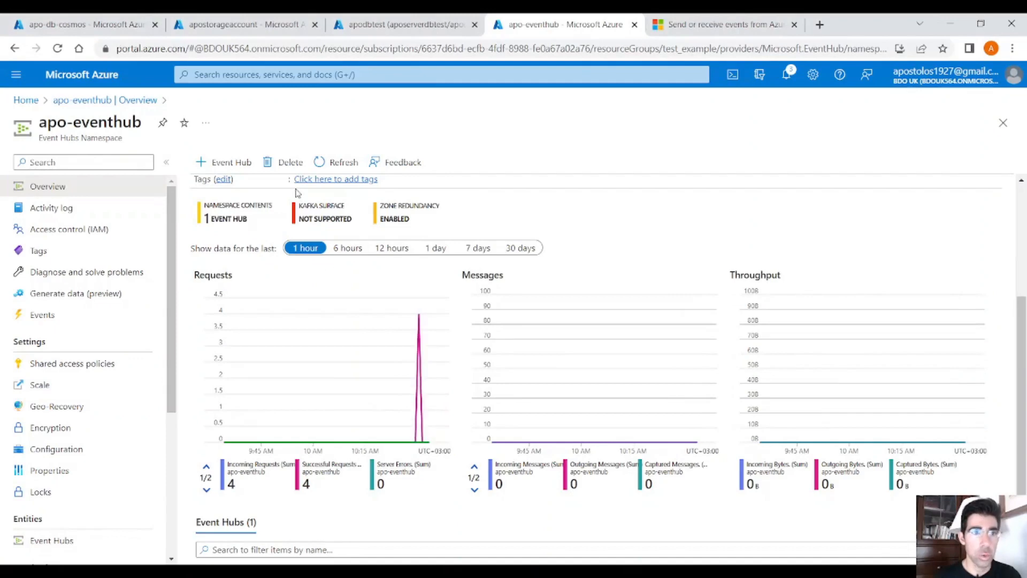
{"action": "left_click", "coordinate": [25, 100]}
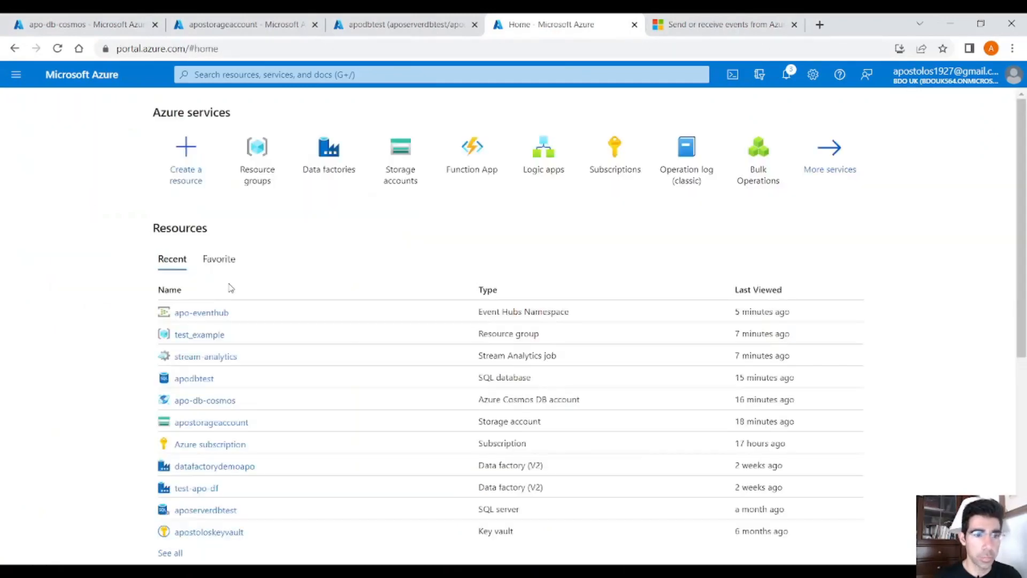
{"action": "left_click", "coordinate": [226, 360]}
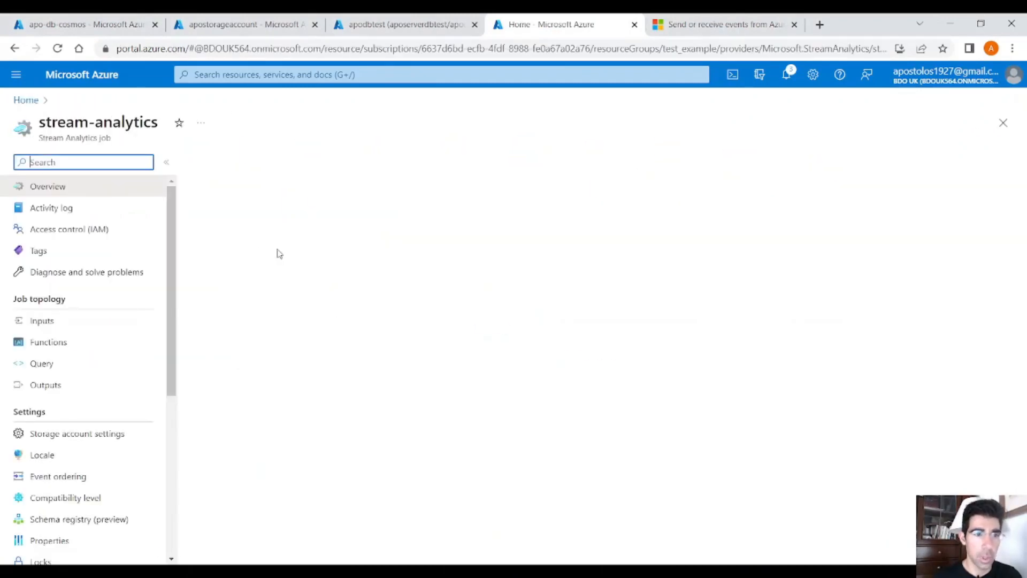
{"action": "left_click", "coordinate": [127, 325]}
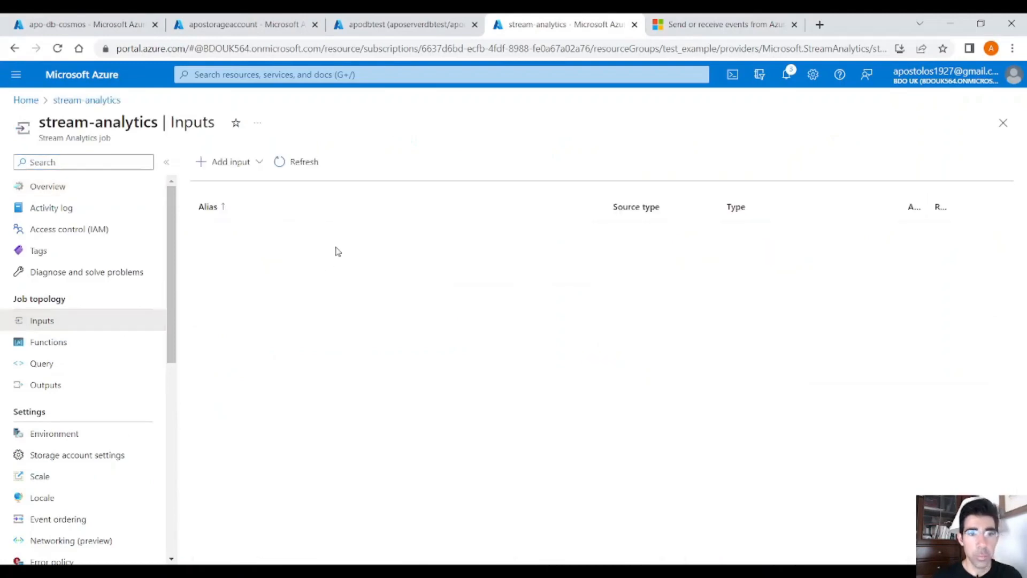
{"action": "left_click", "coordinate": [260, 164]}
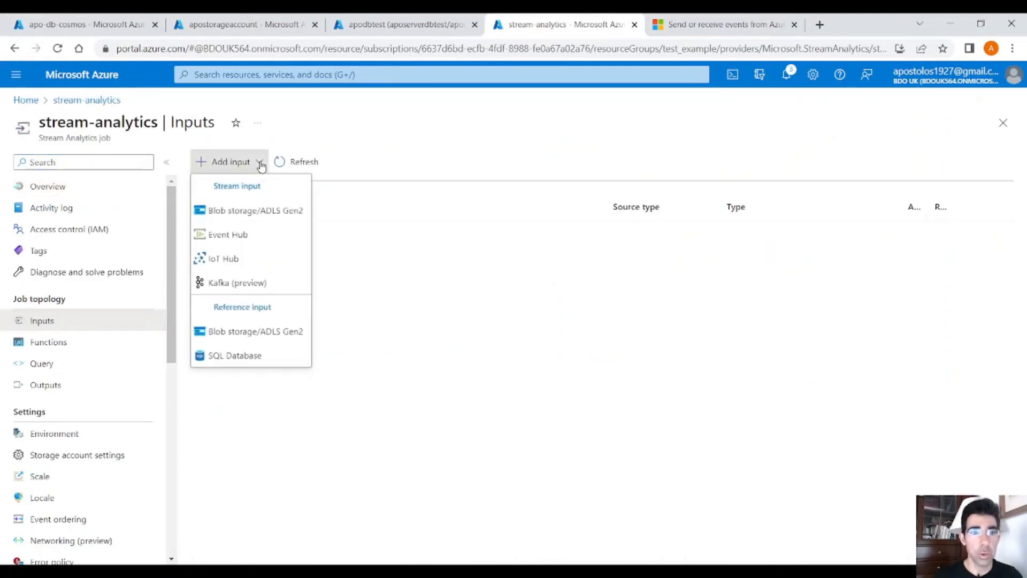
{"action": "left_click", "coordinate": [246, 235]}
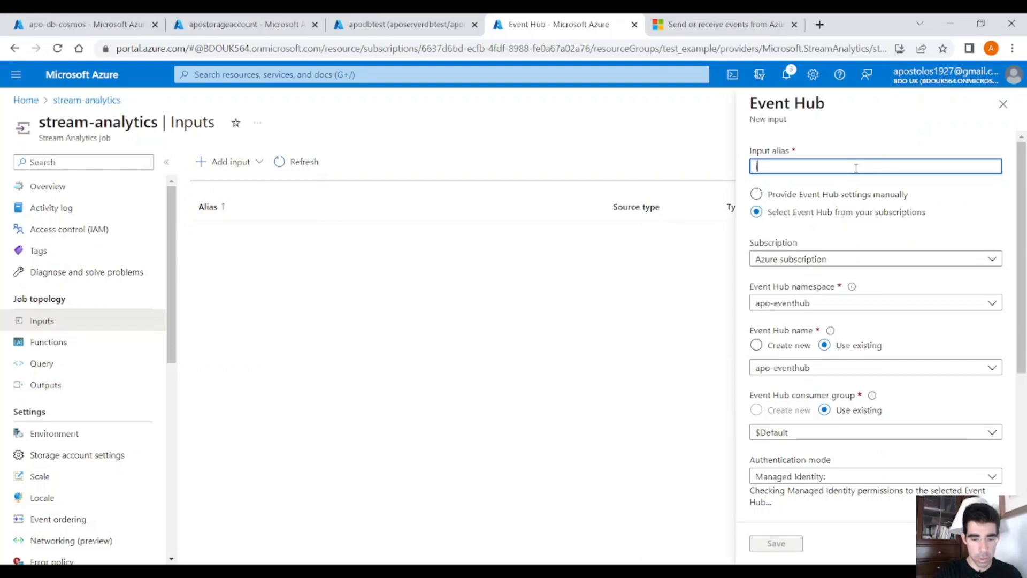
{"action": "type", "text": "input-eventhub"}
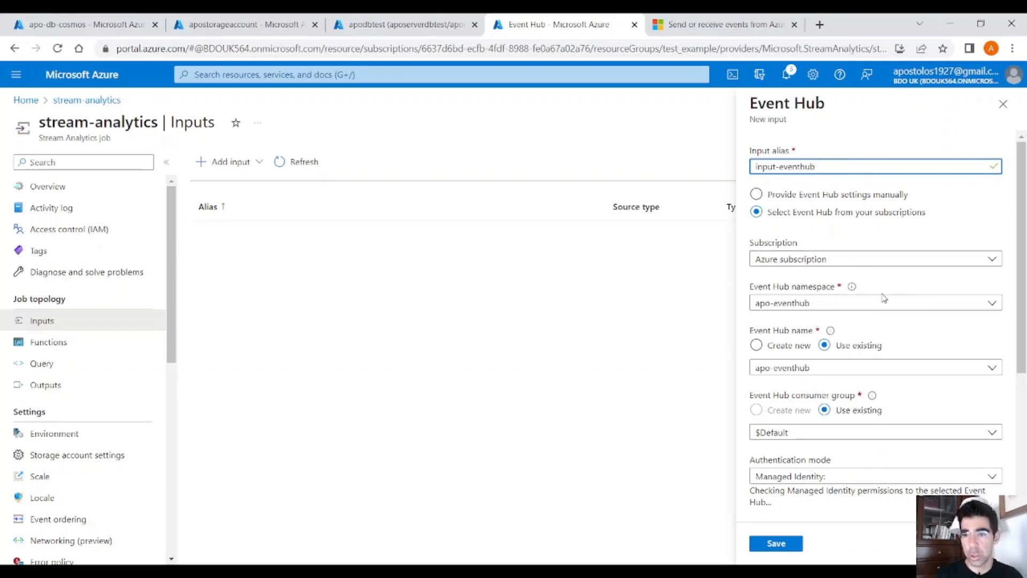
Step: Set the input's authentication mode to Connection string with the existing RootManageSharedAccessKey policy, and save the input
{"action": "scroll", "coordinate": [852, 301], "scroll_direction": "down", "scroll_amount": 1}
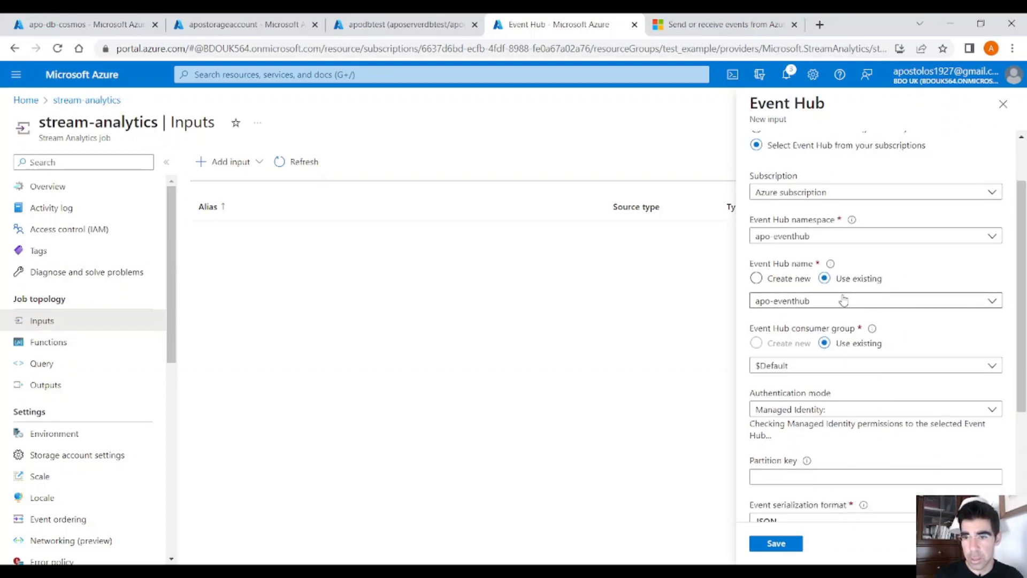
{"action": "scroll", "coordinate": [843, 301], "scroll_direction": "down", "scroll_amount": 1}
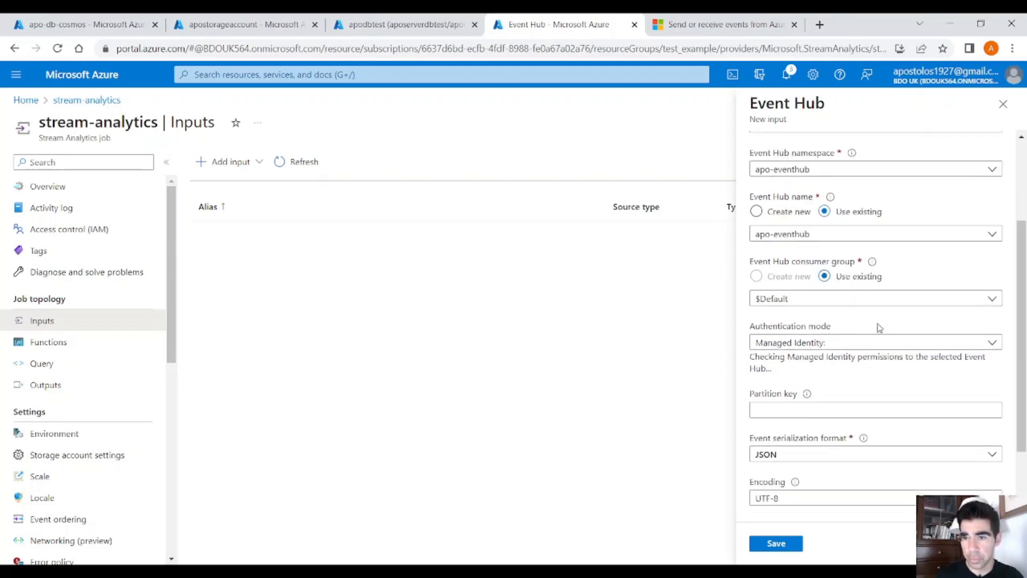
{"action": "left_click", "coordinate": [871, 344]}
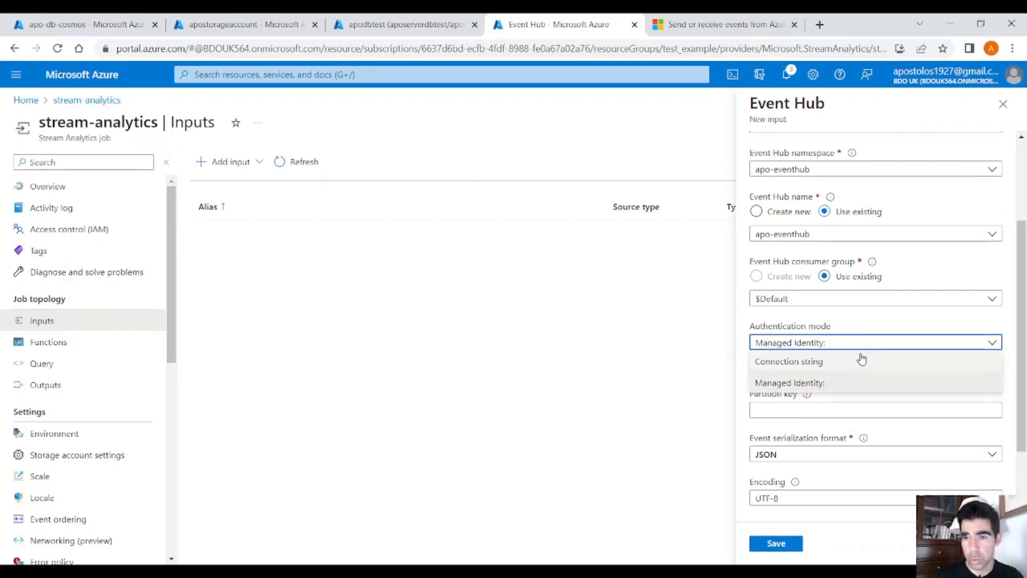
{"action": "left_click", "coordinate": [868, 359]}
{"action": "scroll", "coordinate": [903, 316], "scroll_direction": "down", "scroll_amount": 1}
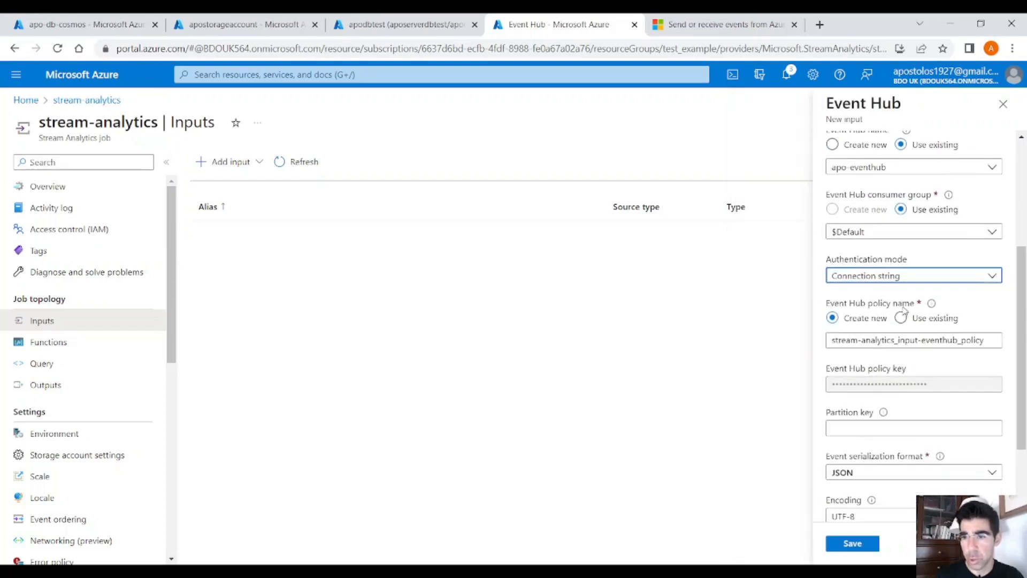
{"action": "scroll", "coordinate": [910, 305], "scroll_direction": "down", "scroll_amount": 2}
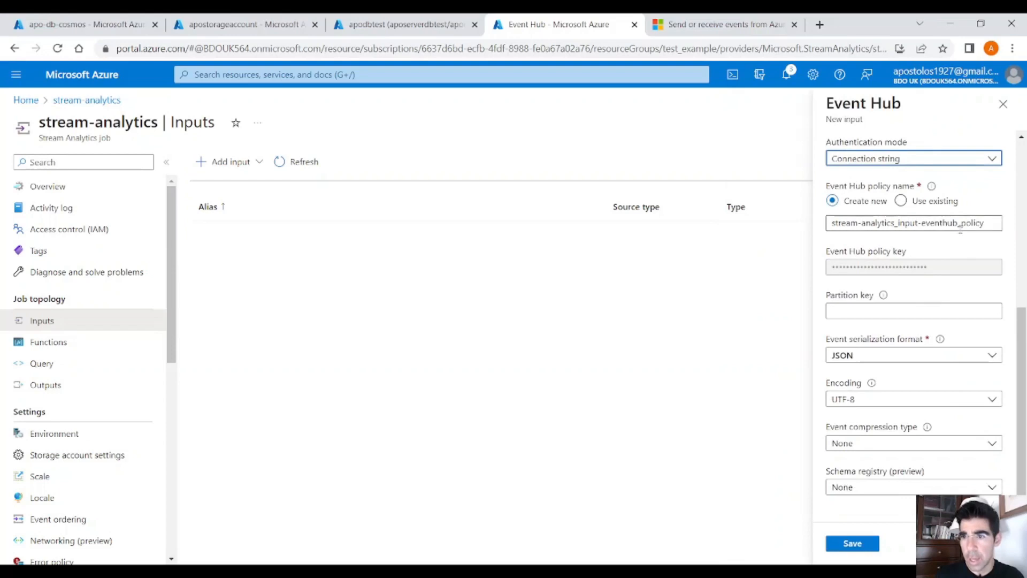
{"action": "left_click", "coordinate": [935, 204]}
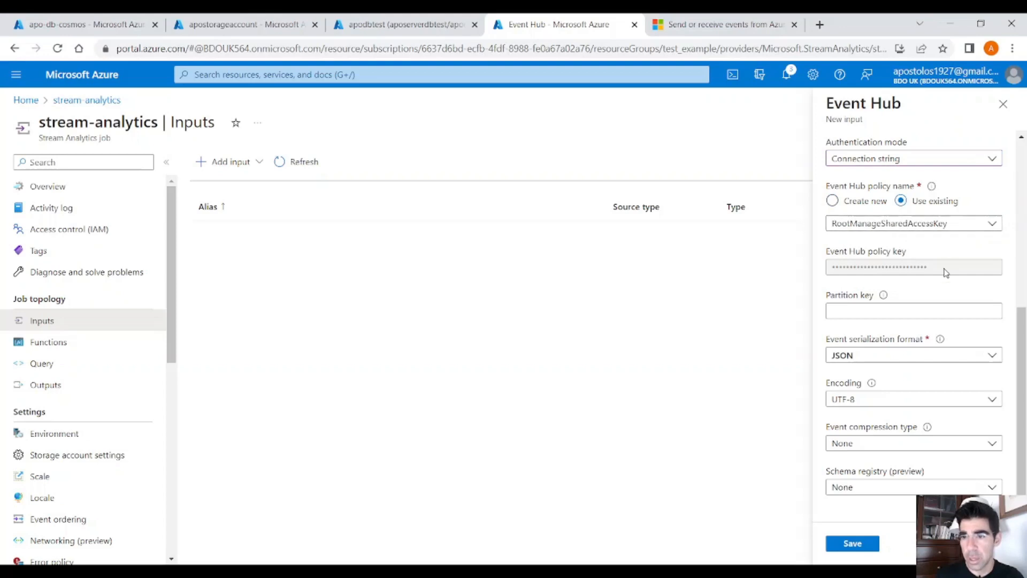
{"action": "left_click", "coordinate": [855, 543]}
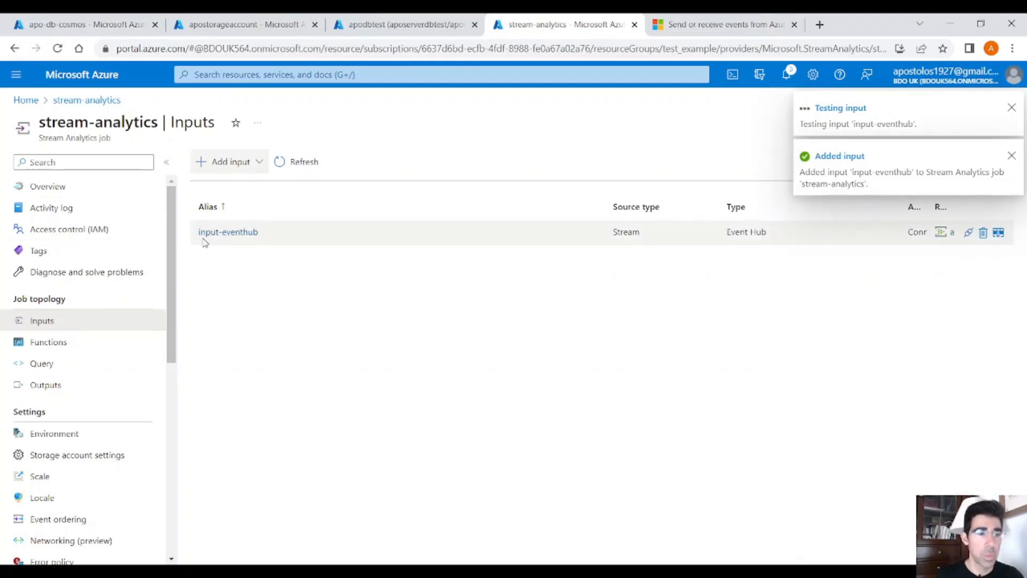
Step: Open the job's query and delete the INTO [YourOutputAlias] clause
{"action": "left_click", "coordinate": [85, 366]}
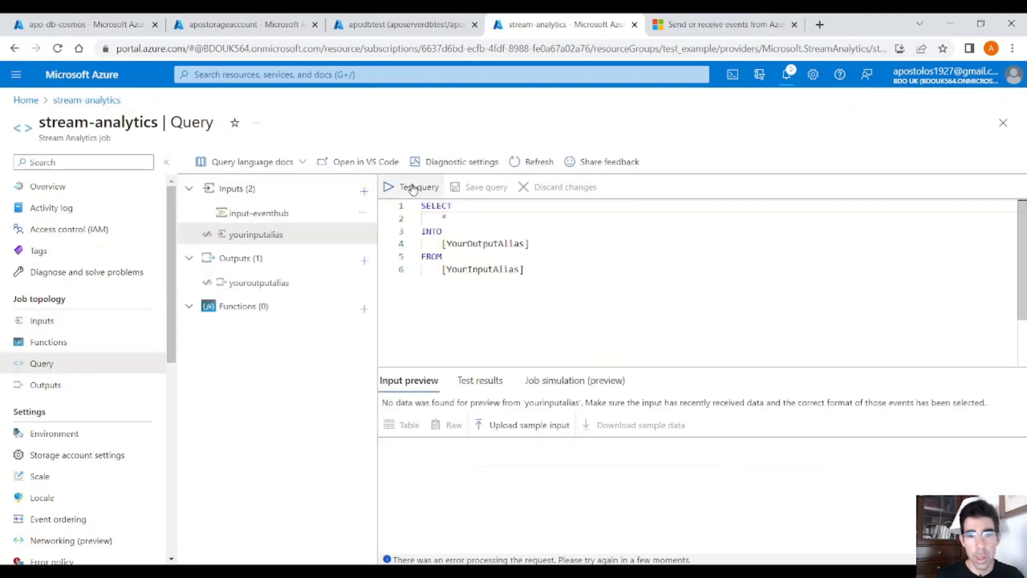
{"action": "left_click", "coordinate": [588, 300]}
{"action": "key", "text": "ctrl+a"}
{"action": "left_click", "coordinate": [585, 289]}
{"action": "key", "text": "ctrl+a"}
{"action": "left_click", "coordinate": [595, 269]}
{"action": "left_click_drag", "start_coordinate": [447, 244], "coordinate": [526, 251]}
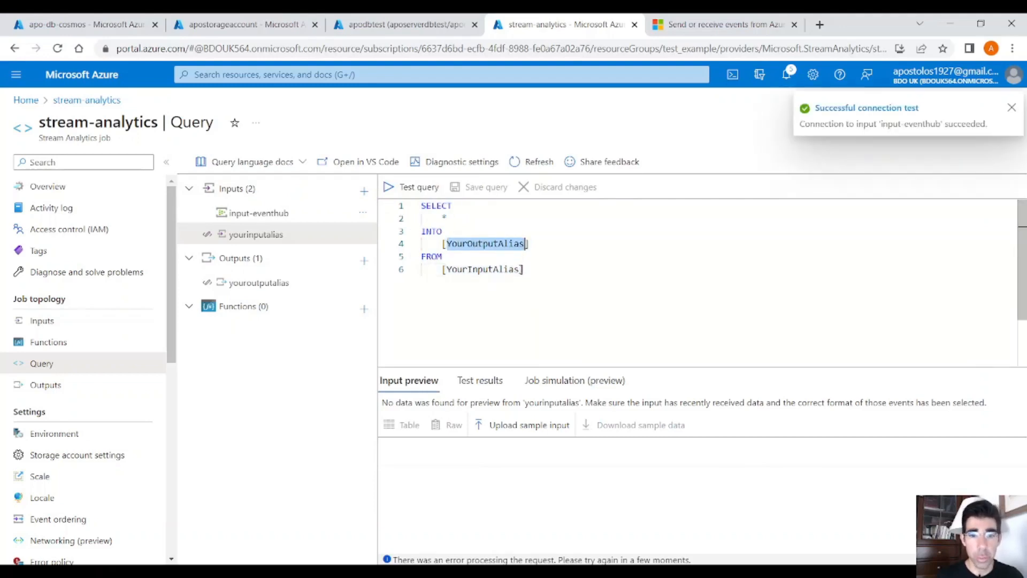
{"action": "left_click_drag", "start_coordinate": [522, 269], "coordinate": [448, 269]}
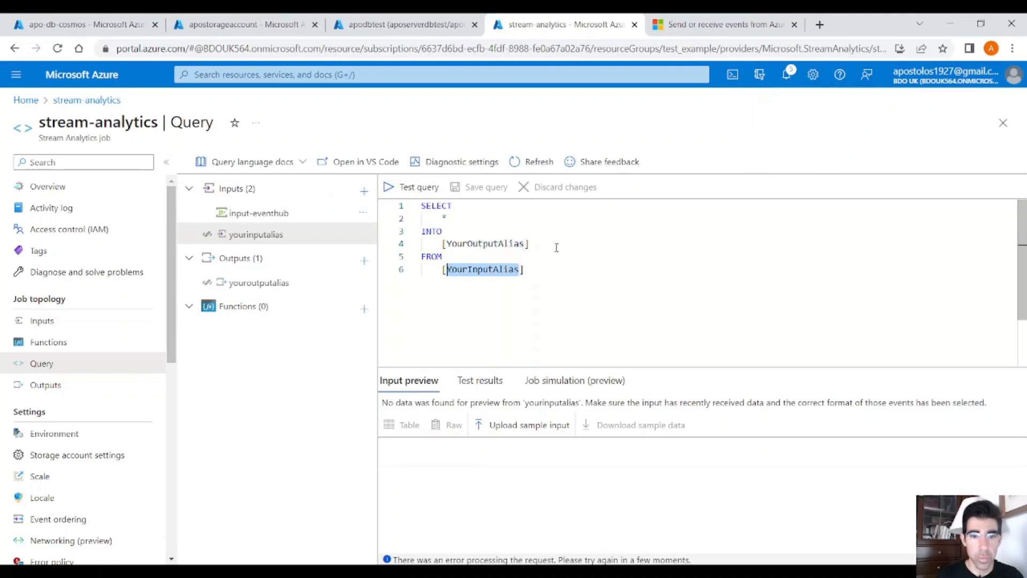
{"action": "left_click", "coordinate": [535, 291]}
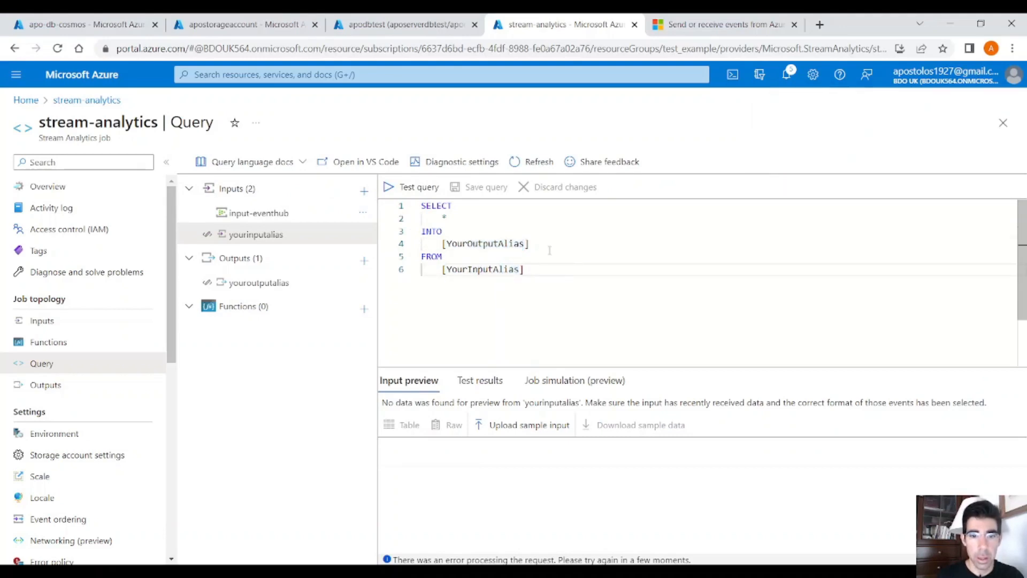
{"action": "left_click_drag", "start_coordinate": [529, 243], "coordinate": [421, 231]}
{"action": "key", "text": "BackSpace"}
{"action": "key", "text": "BackSpace"}
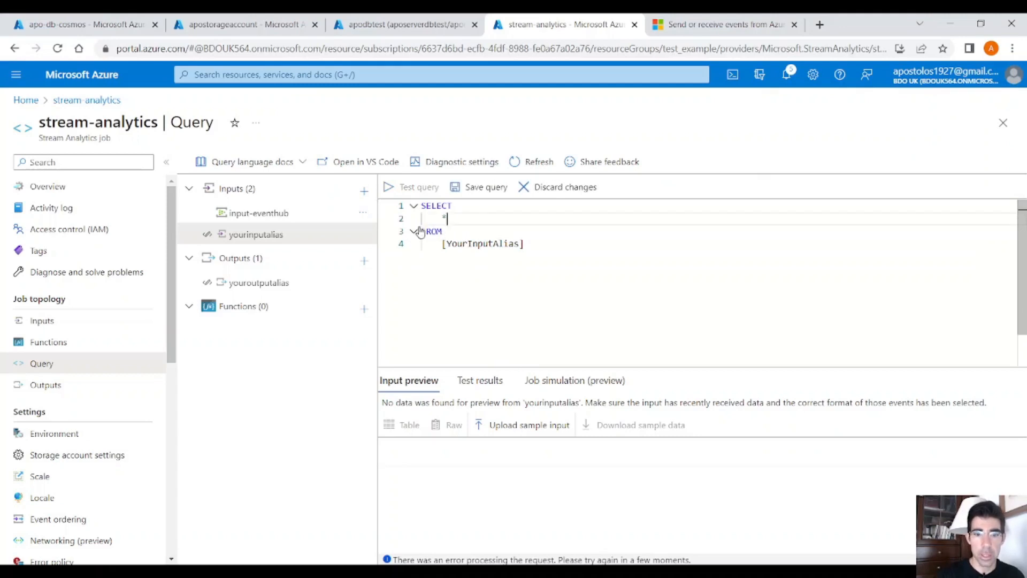
Step: Replace the placeholder input alias in the query's FROM clause with input-eventhub
{"action": "left_click_drag", "start_coordinate": [519, 244], "coordinate": [448, 245]}
{"action": "type", "text": "input-eventhub"}
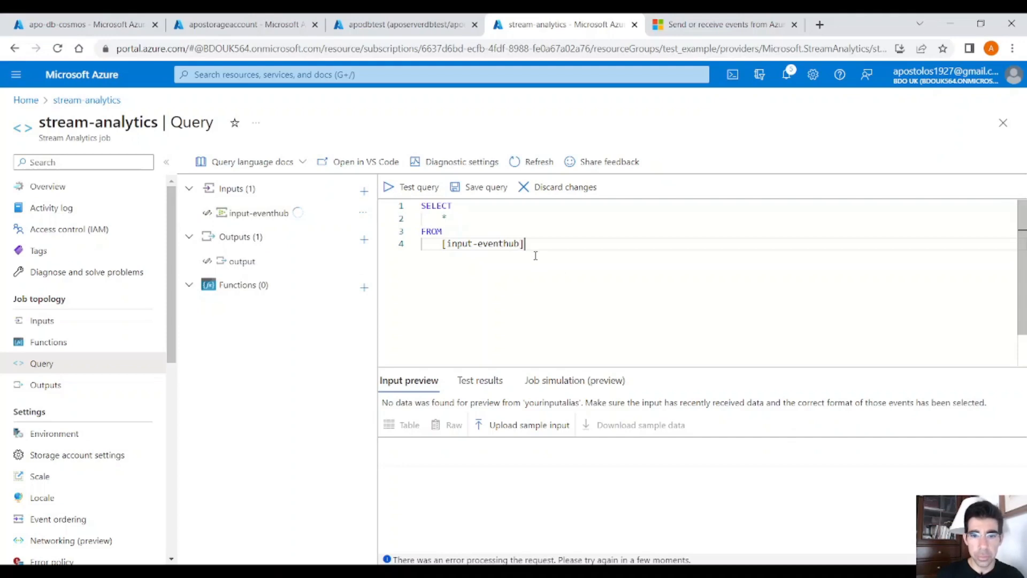
Step: Refresh the input-eventhub sample preview, test the whole selected query and review its results
{"action": "left_click_drag", "start_coordinate": [536, 256], "coordinate": [407, 203]}
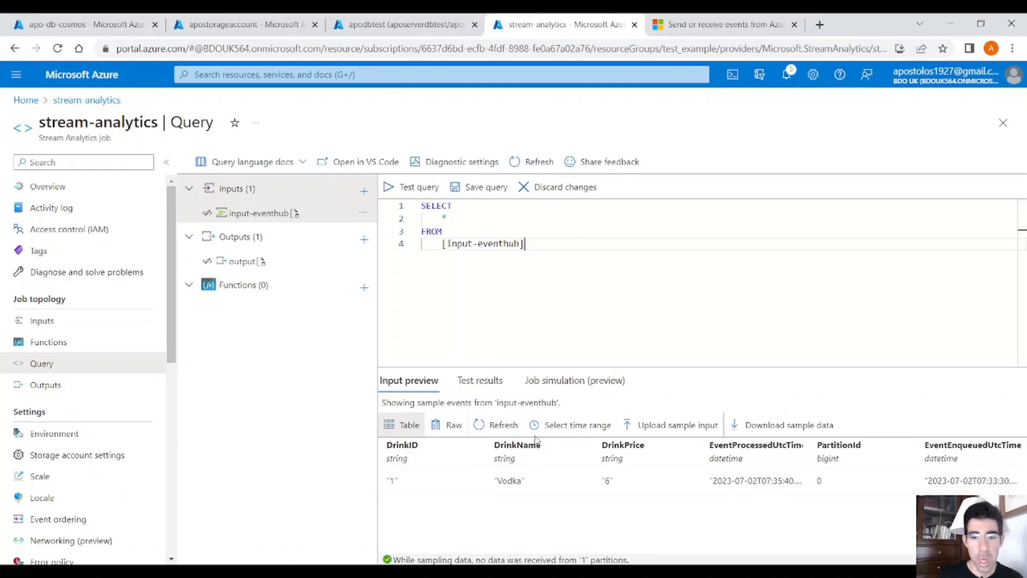
{"action": "left_click", "coordinate": [496, 424]}
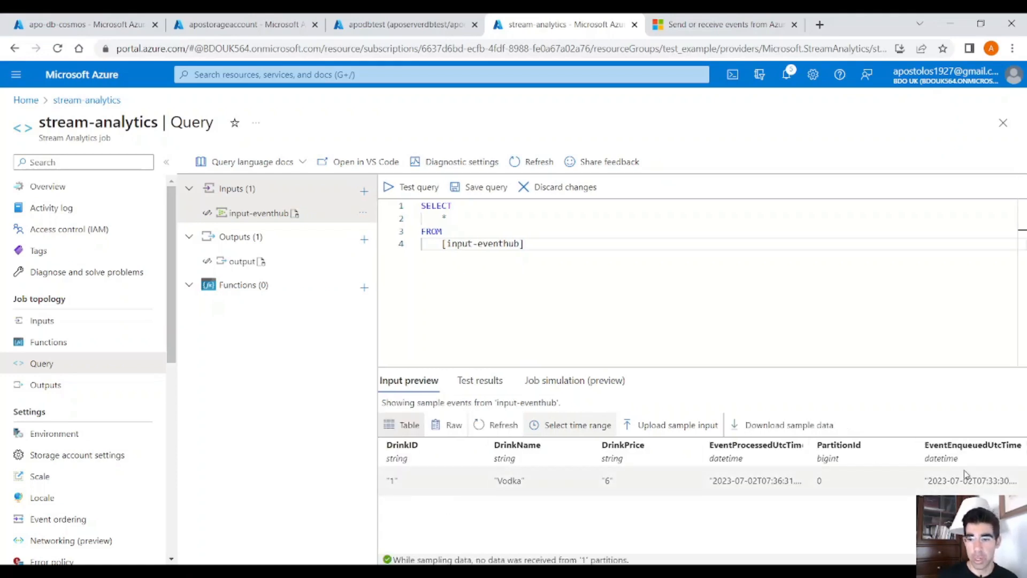
{"action": "key", "text": "ctrl+a"}
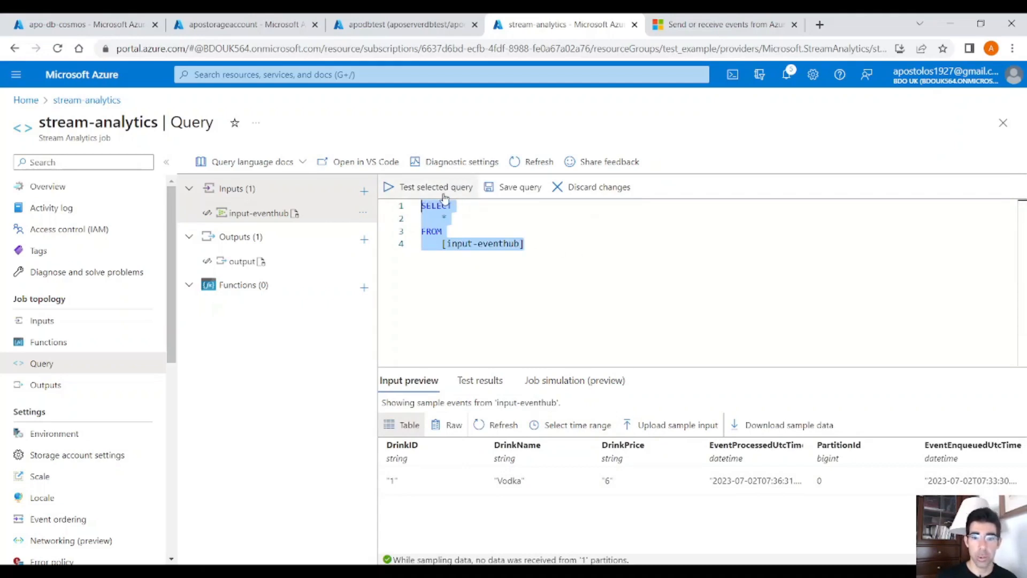
{"action": "left_click", "coordinate": [444, 196]}
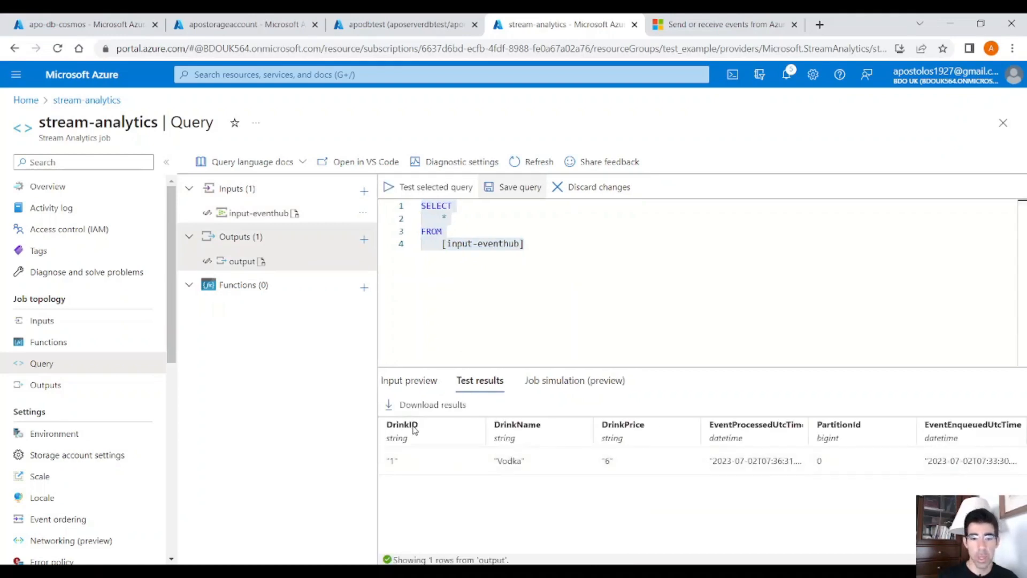
{"action": "left_click", "coordinate": [538, 276]}
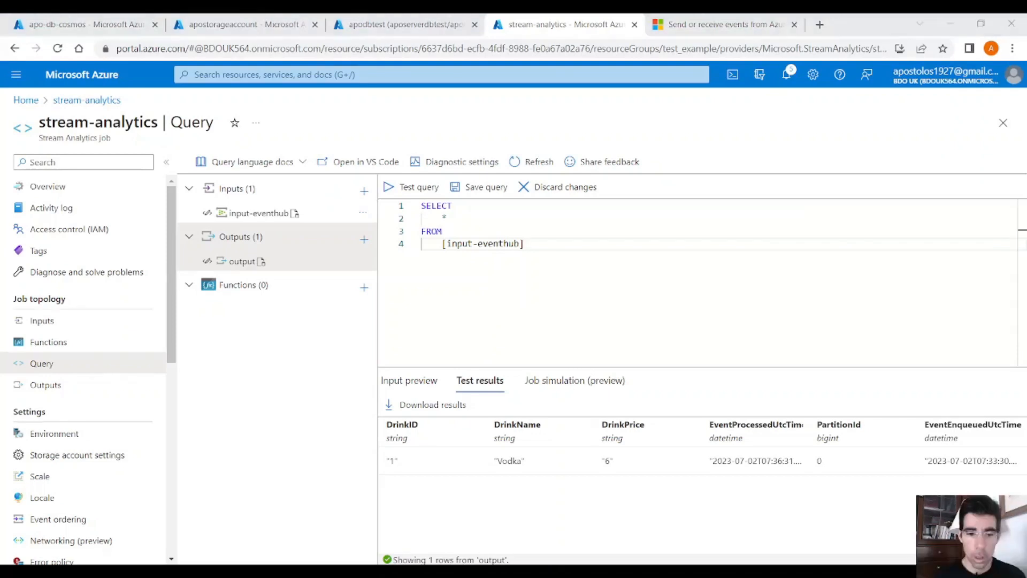
{"action": "left_click", "coordinate": [443, 280]}
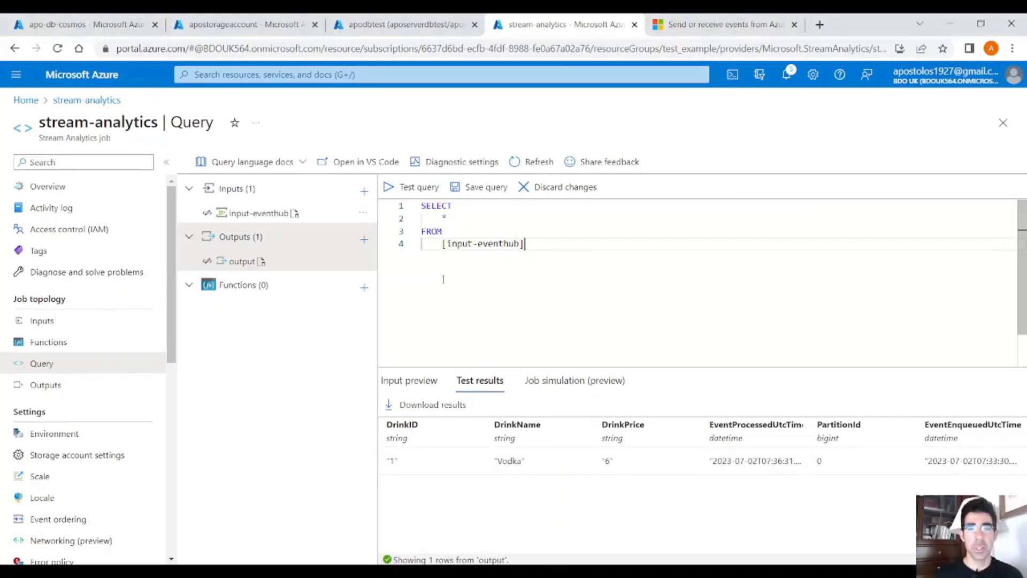
Step: Check the contents of the output container in apostorageaccount, and return to the stream-analytics query
{"action": "left_click", "coordinate": [255, 28]}
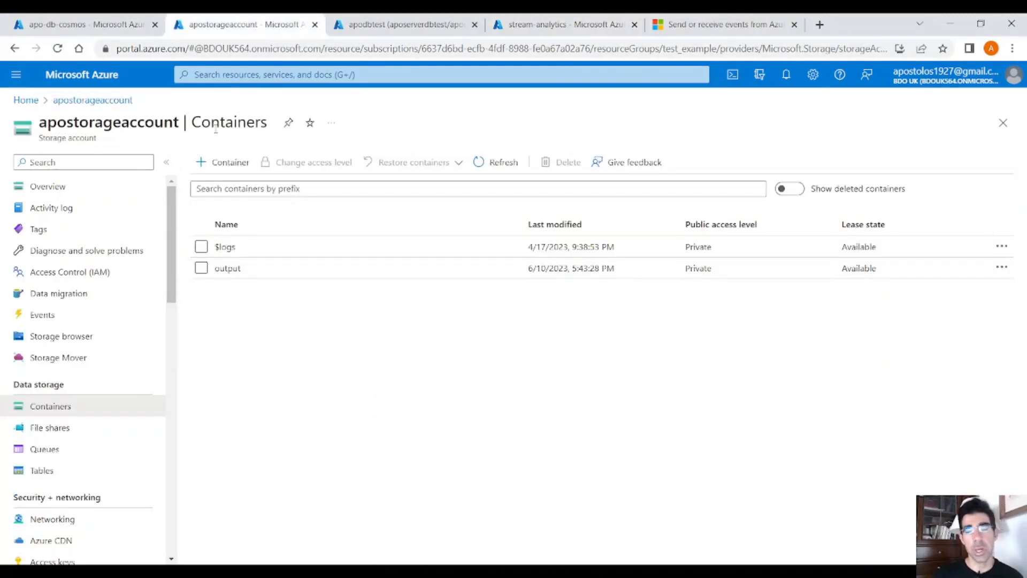
{"action": "left_click", "coordinate": [227, 269]}
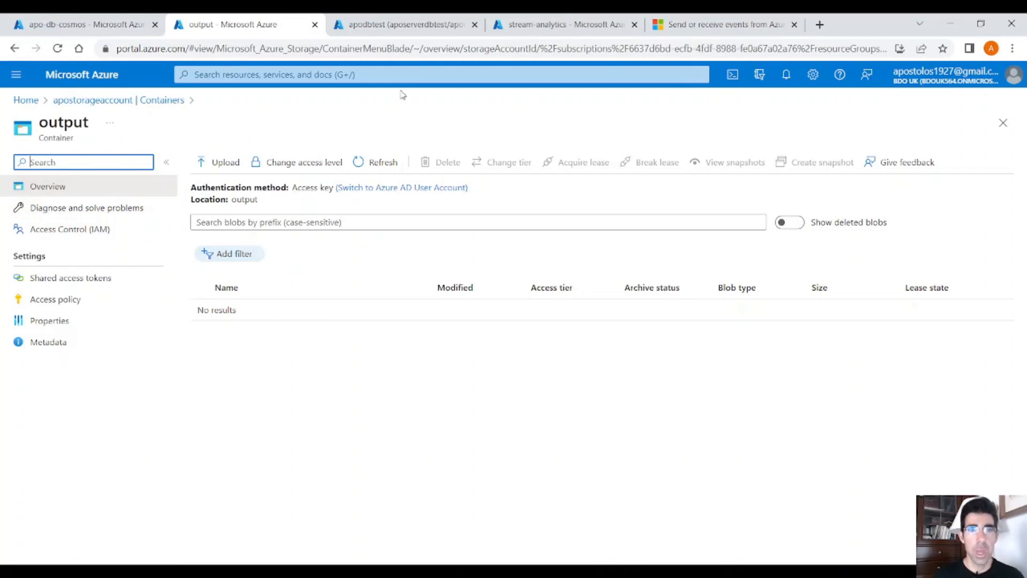
{"action": "left_click", "coordinate": [564, 25]}
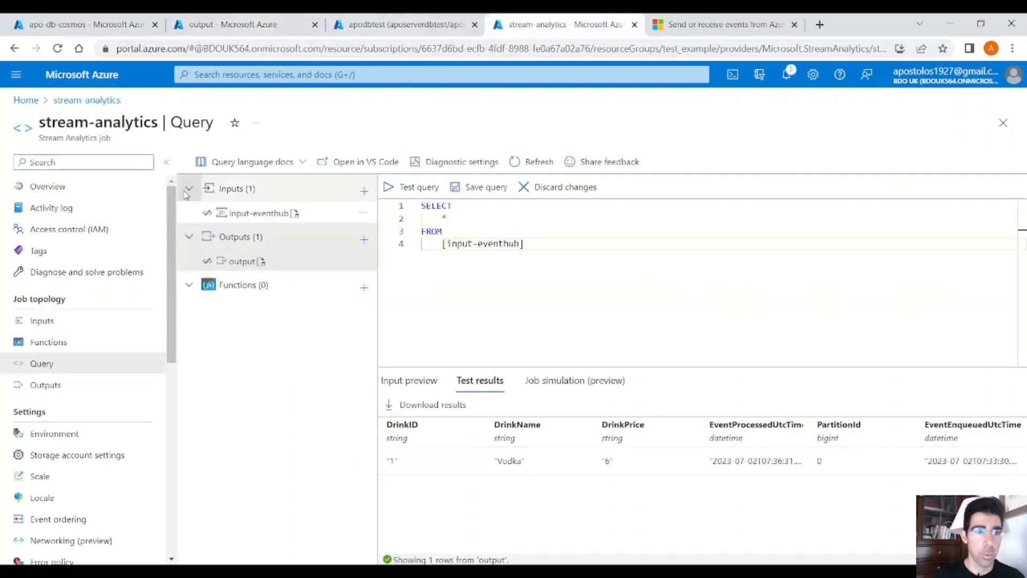
Step: Open the job's outputs, discarding the unsaved query edits, and start a Blob storage/ADLS Gen2 output with the alias storageoutput
{"action": "left_click", "coordinate": [74, 385]}
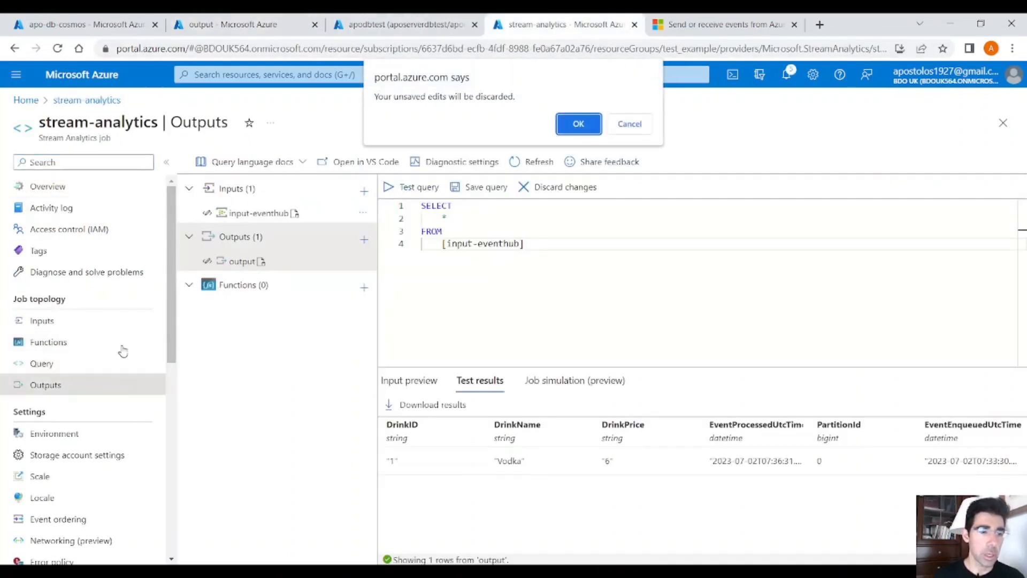
{"action": "left_click", "coordinate": [578, 124]}
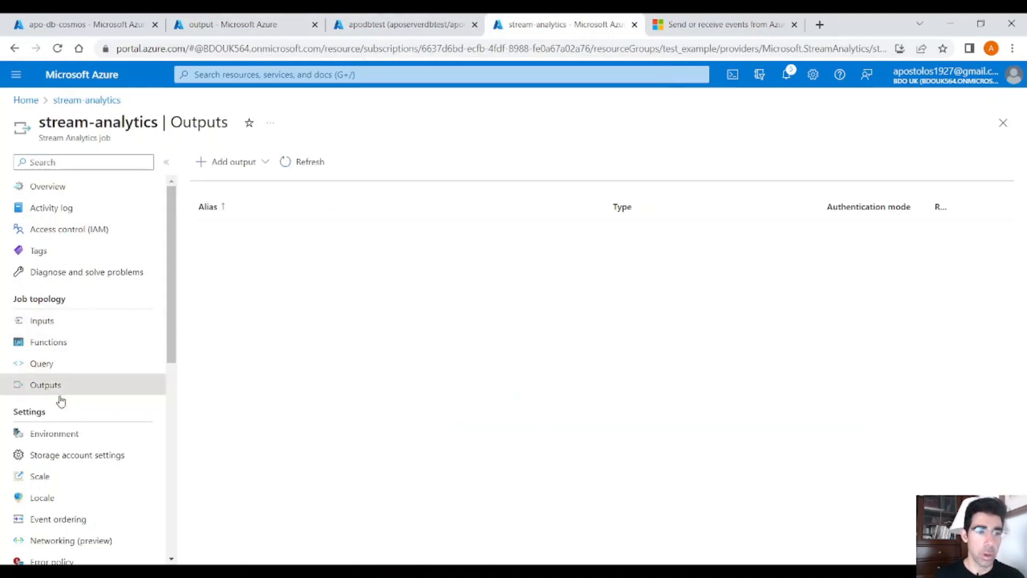
{"action": "left_click", "coordinate": [247, 168]}
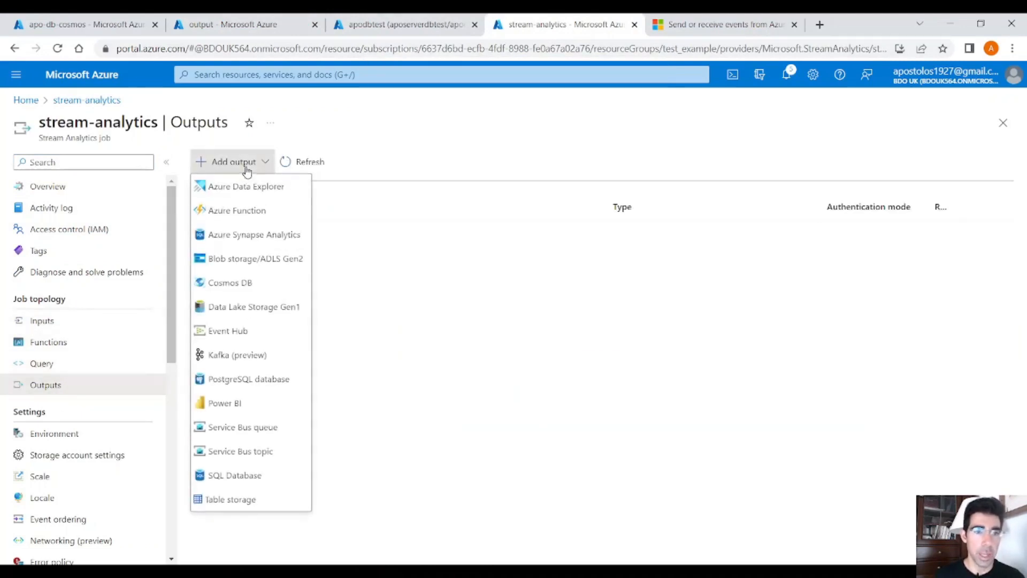
{"action": "left_click", "coordinate": [280, 261]}
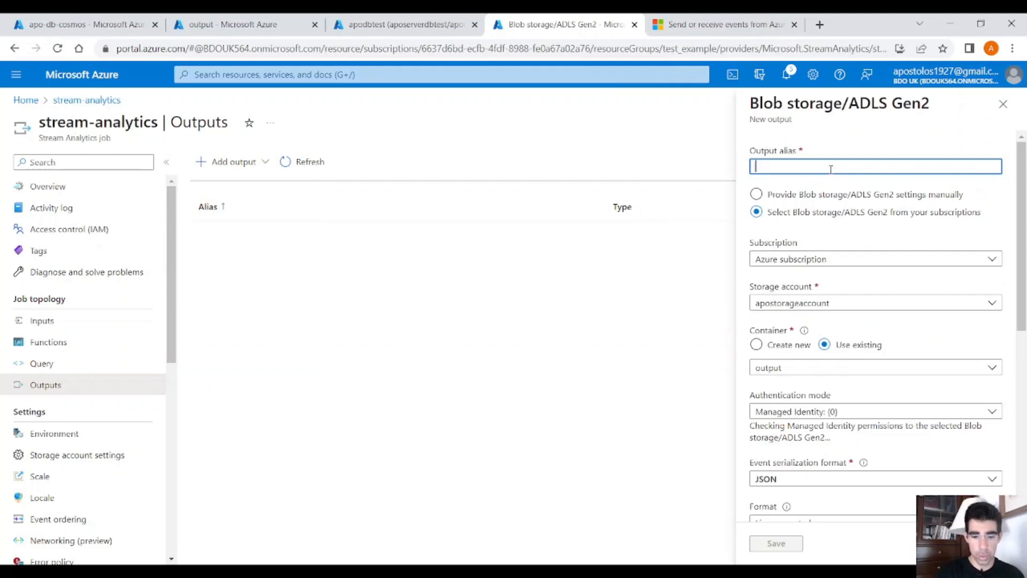
{"action": "type", "text": "sto"}
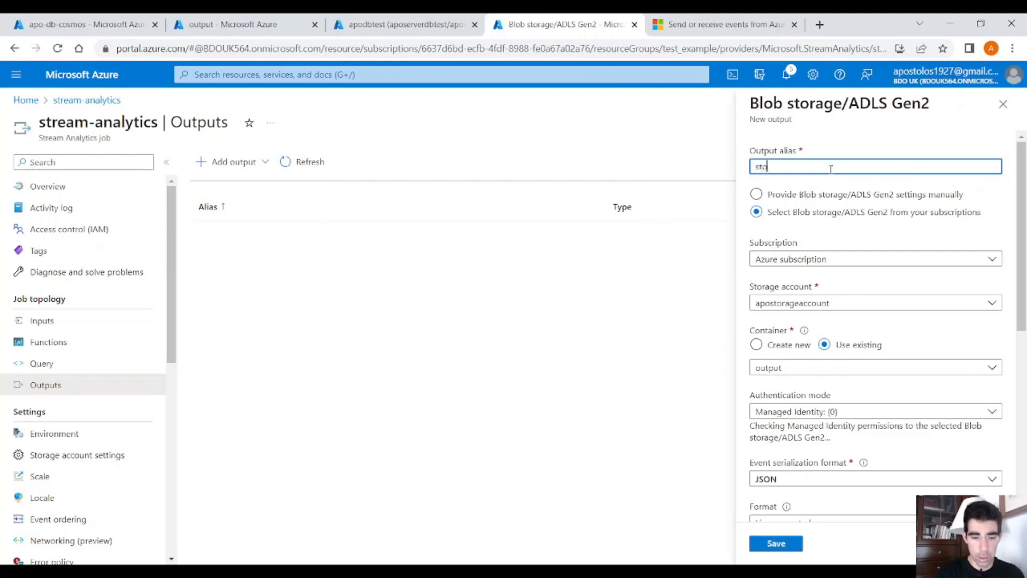
{"action": "type", "text": "rage-"}
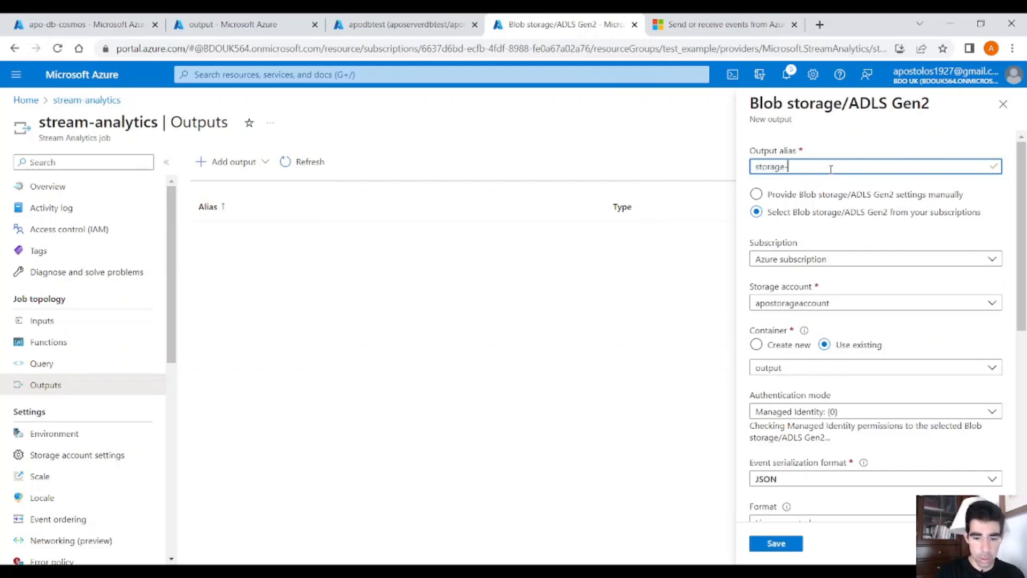
{"action": "key", "text": "BackSpace"}
{"action": "type", "text": "output"}
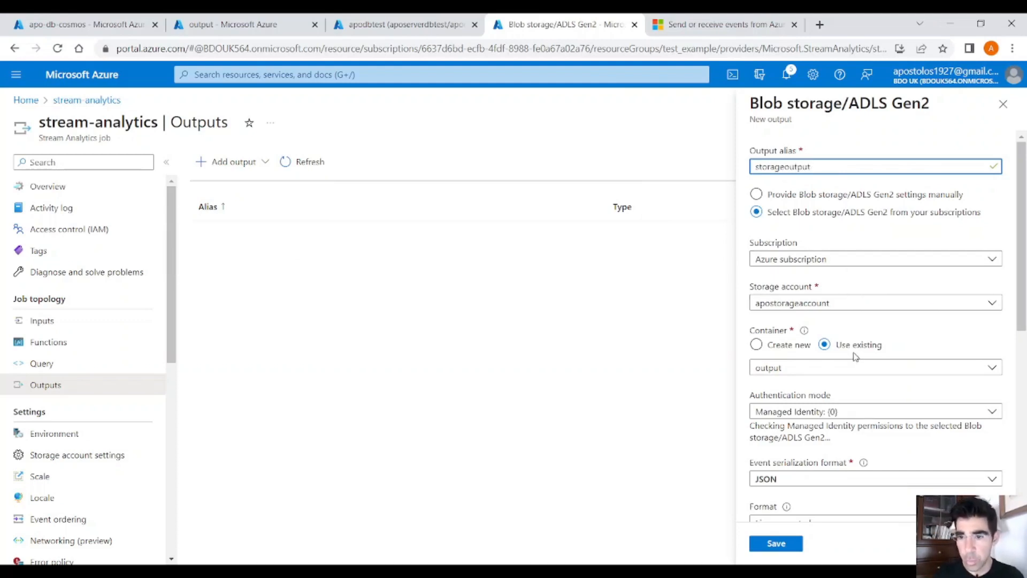
Step: Set the authentication mode of the new storage output to Connection string
{"action": "scroll", "coordinate": [929, 369], "scroll_direction": "down", "scroll_amount": 1}
{"action": "scroll", "coordinate": [929, 369], "scroll_direction": "down", "scroll_amount": 2}
{"action": "left_click", "coordinate": [911, 347]}
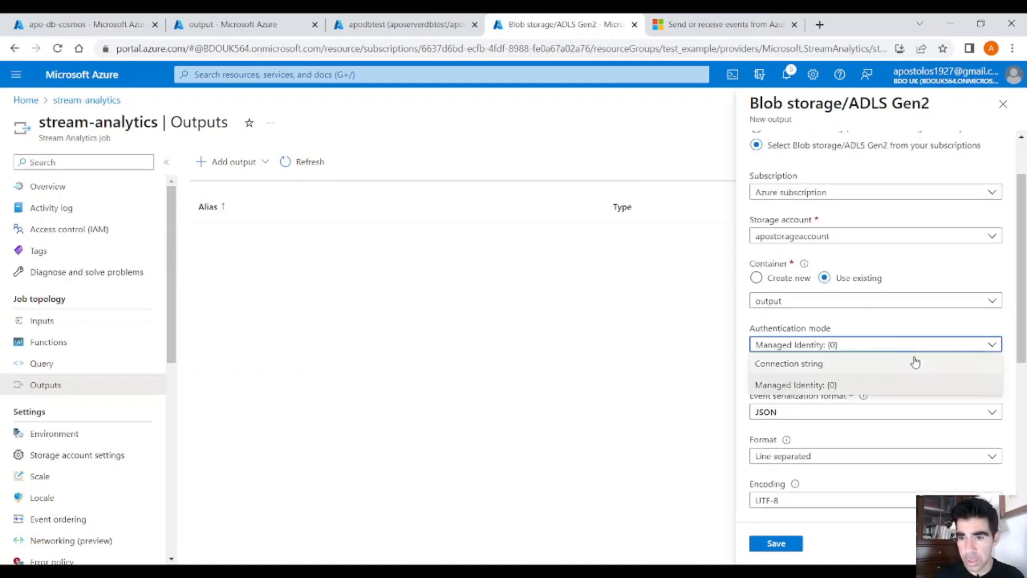
{"action": "left_click", "coordinate": [909, 360]}
Step: Set the storage output's event serialization format to CSV with comma delimiter and save the output
{"action": "scroll", "coordinate": [925, 387], "scroll_direction": "down", "scroll_amount": 4}
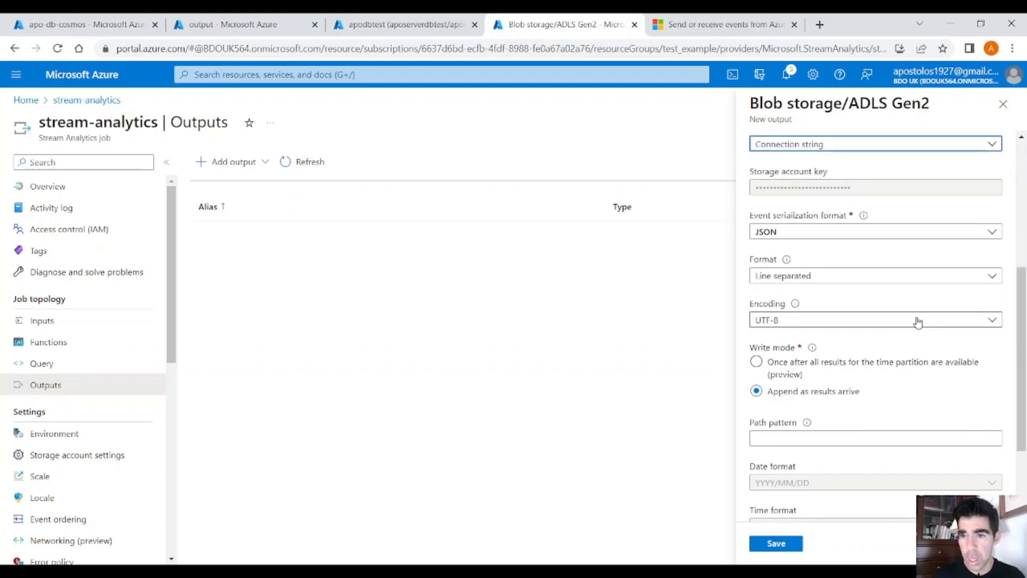
{"action": "left_click", "coordinate": [894, 231]}
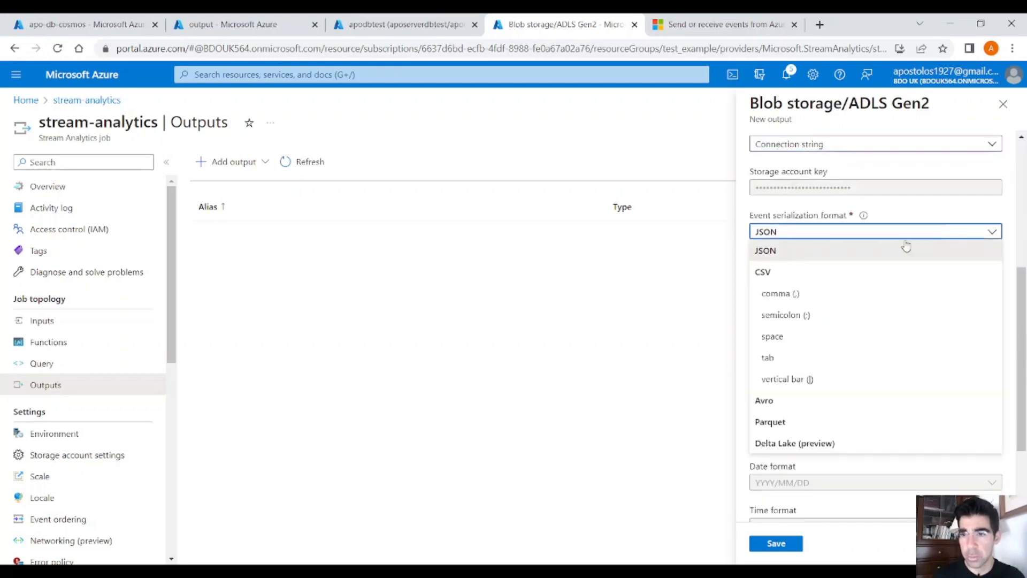
{"action": "left_click", "coordinate": [799, 295]}
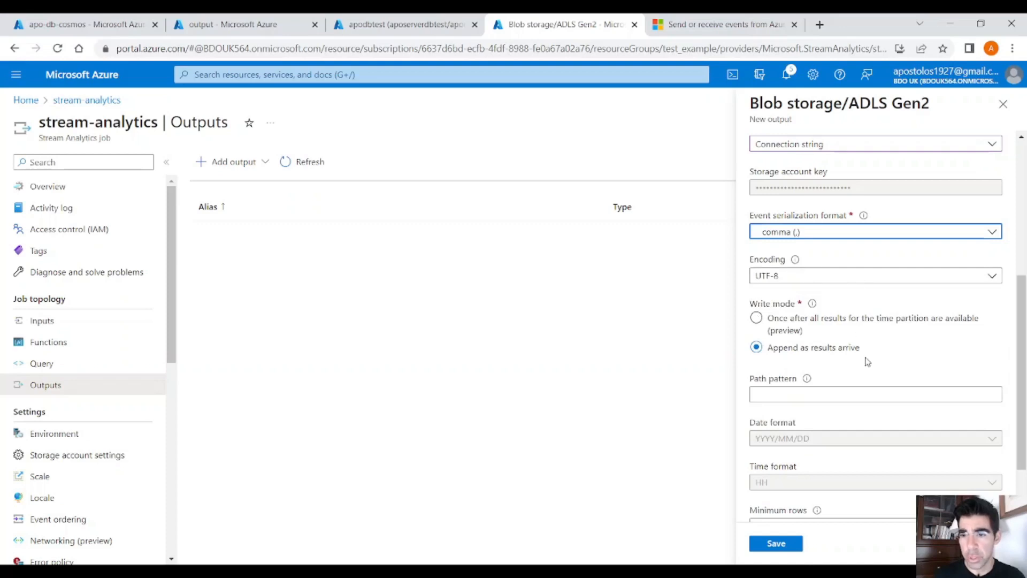
{"action": "scroll", "coordinate": [865, 369], "scroll_direction": "down", "scroll_amount": 1}
{"action": "scroll", "coordinate": [863, 375], "scroll_direction": "down", "scroll_amount": 1}
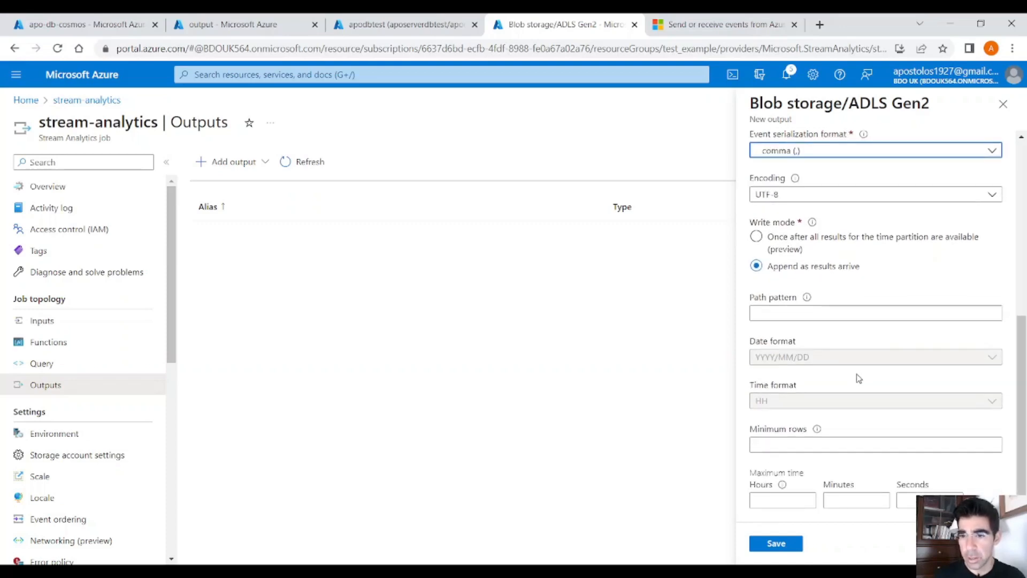
{"action": "scroll", "coordinate": [858, 378], "scroll_direction": "up", "scroll_amount": 5}
{"action": "scroll", "coordinate": [859, 375], "scroll_direction": "down", "scroll_amount": 5}
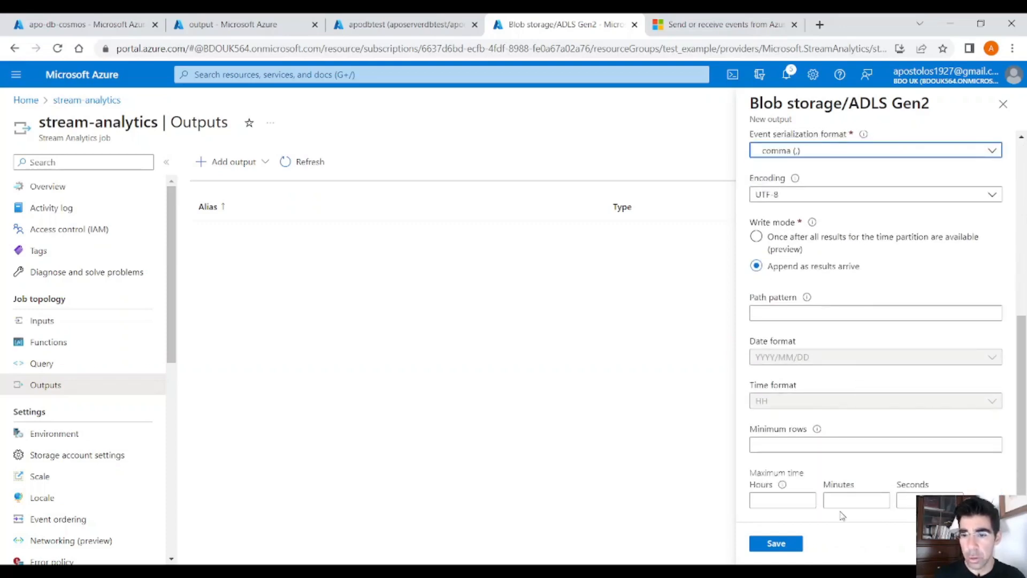
{"action": "left_click", "coordinate": [786, 542]}
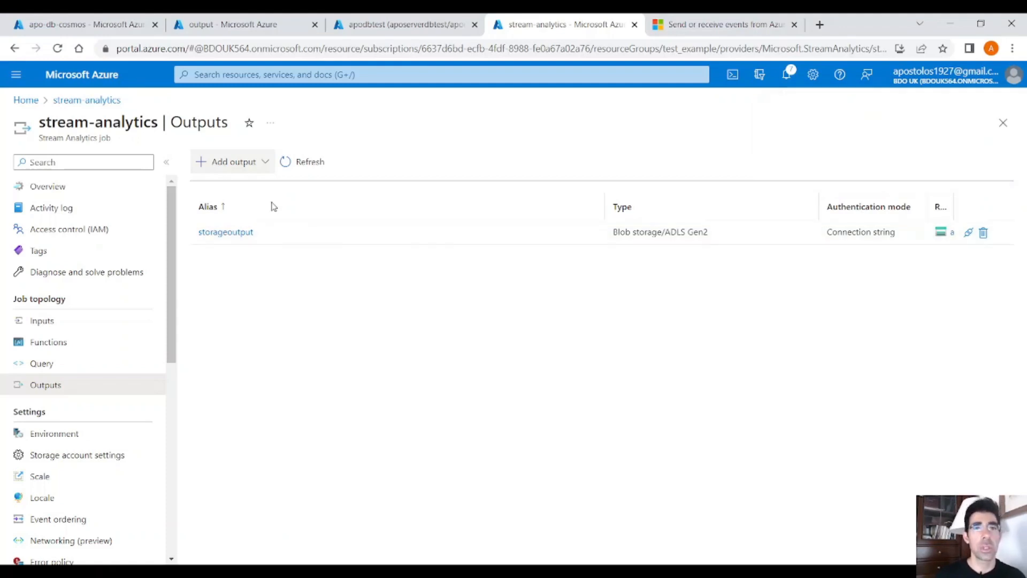
Step: Open the query editor of the apodbtest SQL database from the portal home and sign in with the SQL server password
{"action": "left_click", "coordinate": [262, 30]}
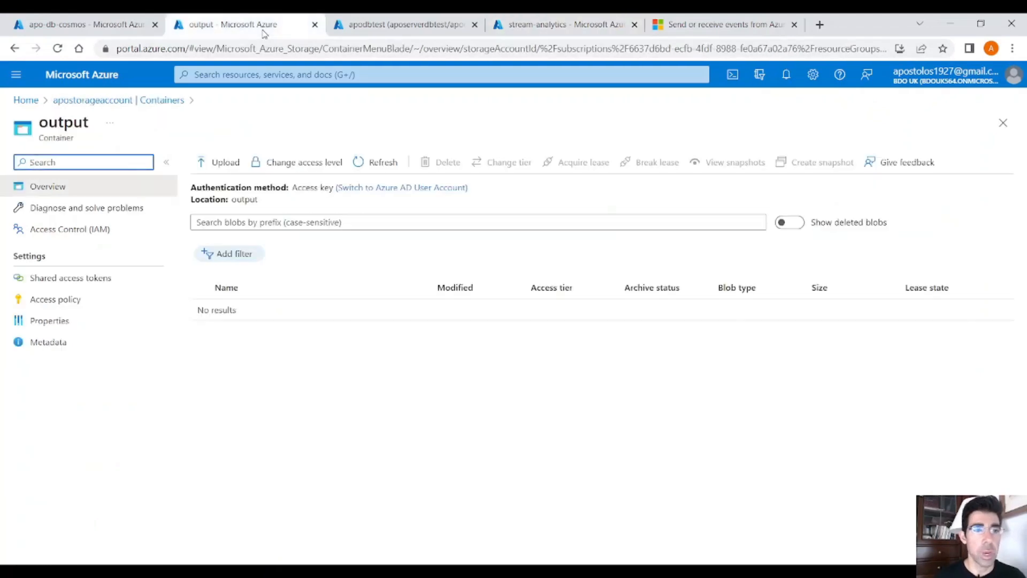
{"action": "left_click", "coordinate": [24, 100]}
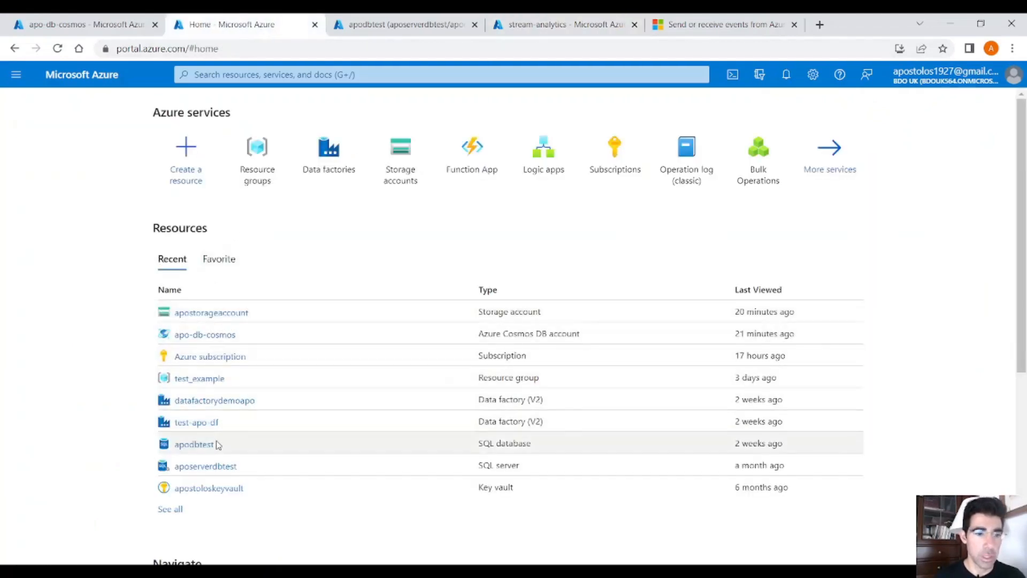
{"action": "left_click", "coordinate": [196, 445]}
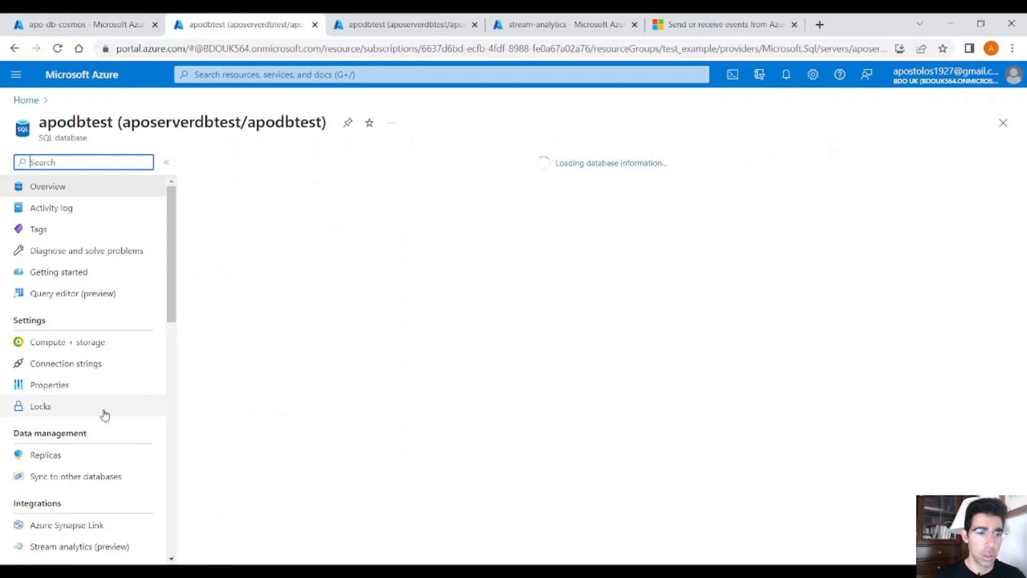
{"action": "left_click", "coordinate": [115, 296]}
{"action": "left_click", "coordinate": [391, 404]}
{"action": "type", "text": "••"}
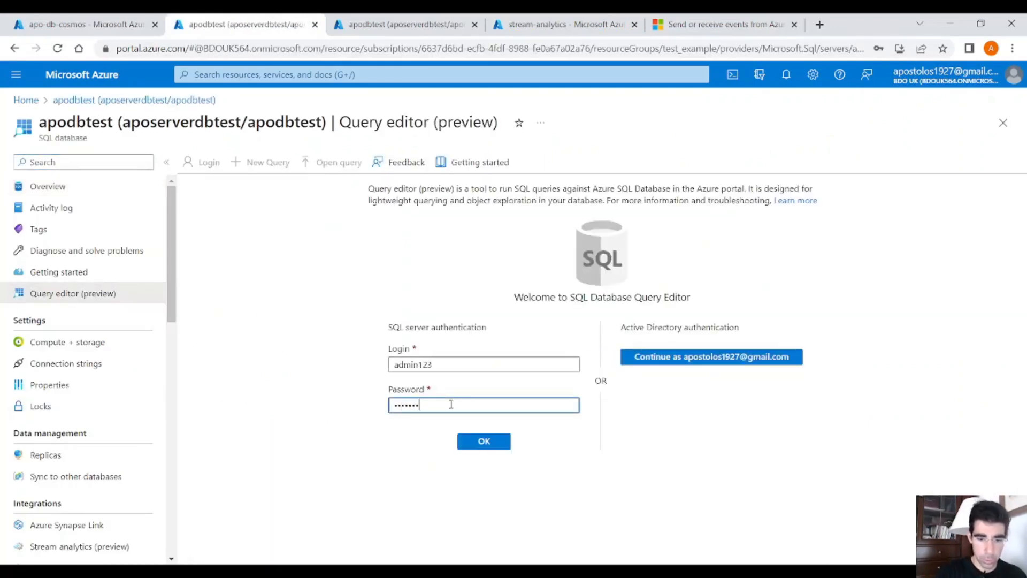
{"action": "type", "text": "•••••••"}
{"action": "key", "text": "Return"}
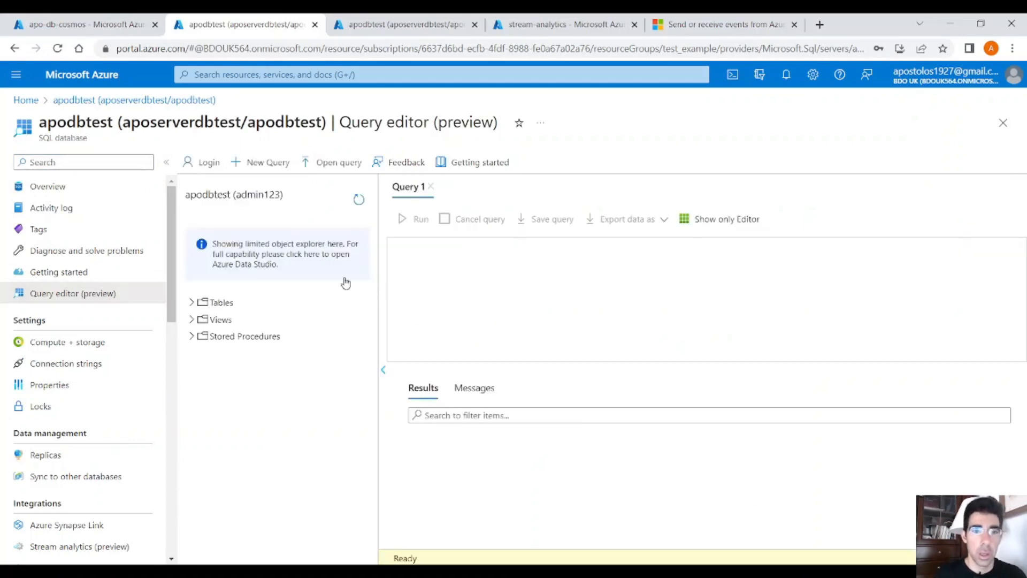
Step: Paste a create table statement for [dbo].[test_stream_analytics] with DrinkID, DrinkName and DrinkPrice columns, all varchar(200), into Query 1
{"action": "left_click", "coordinate": [467, 280]}
{"action": "left_click", "coordinate": [601, 570]}
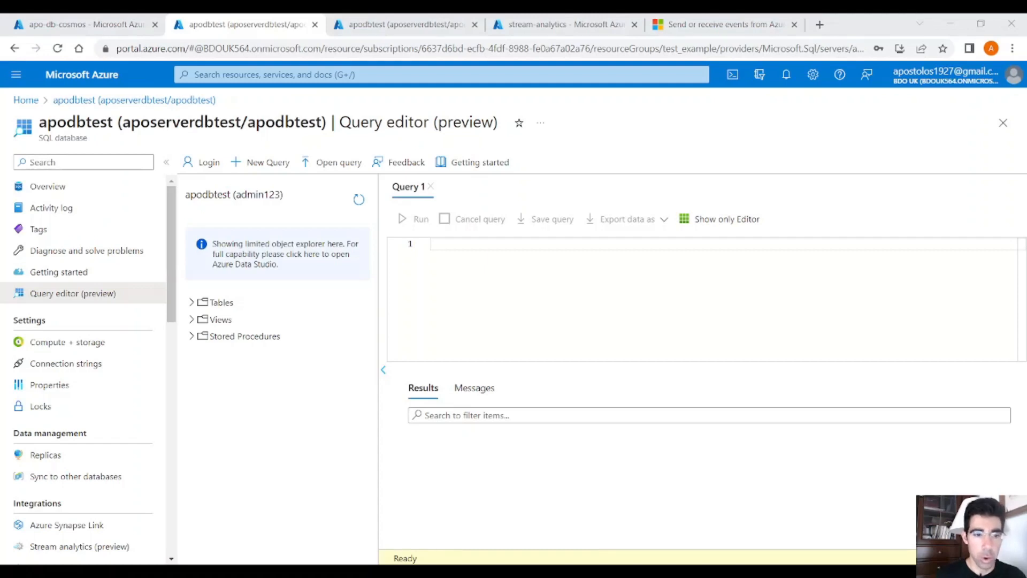
{"action": "left_click", "coordinate": [485, 320]}
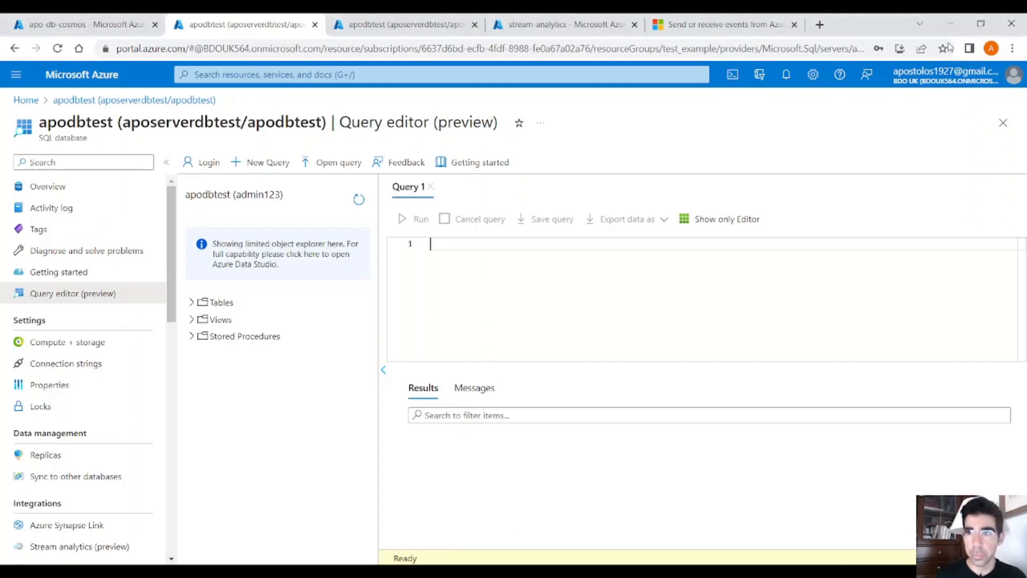
{"action": "type", "text": "create table [dbo].[test_stream_analytics] ( DrinkID varchar(200), DrinkName varchar(200), DrinkPrice varchar(200) )"}
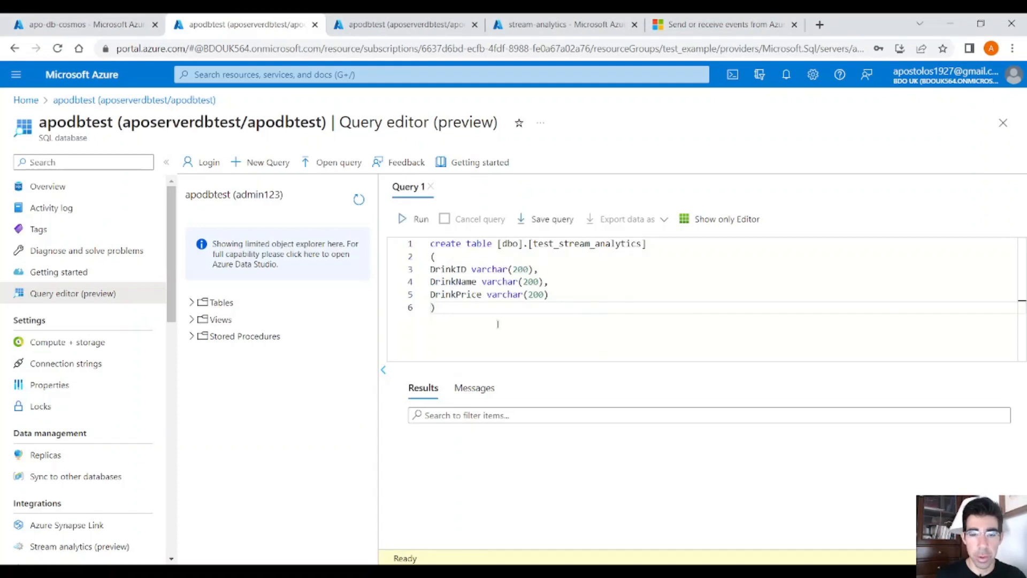
{"action": "key", "text": "ctrl+a"}
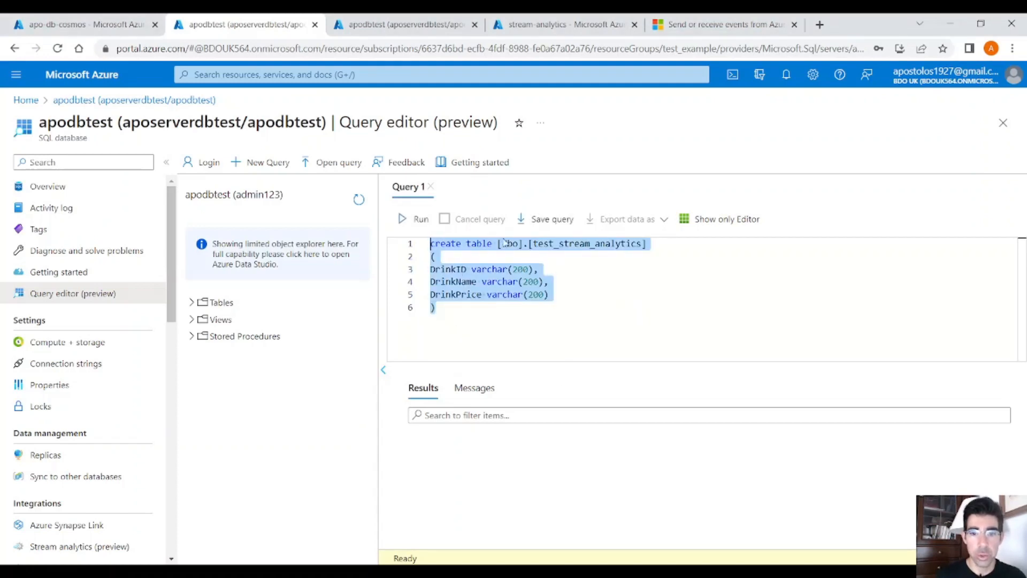
{"action": "double_click", "coordinate": [566, 249]}
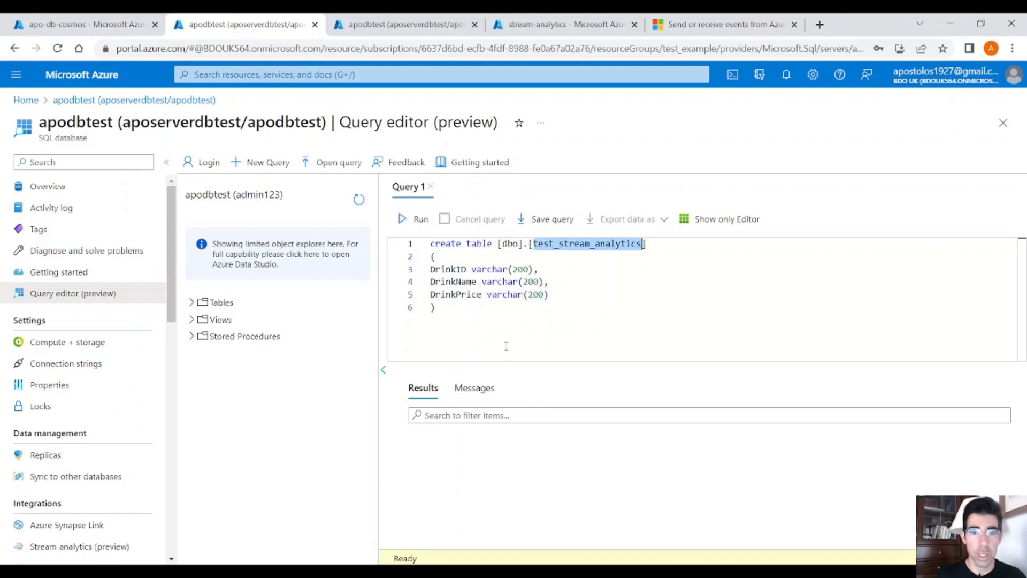
Step: Remove the DrinkID column from the create table statement and rename DrinkPrice to AveragePrice
{"action": "double_click", "coordinate": [453, 269]}
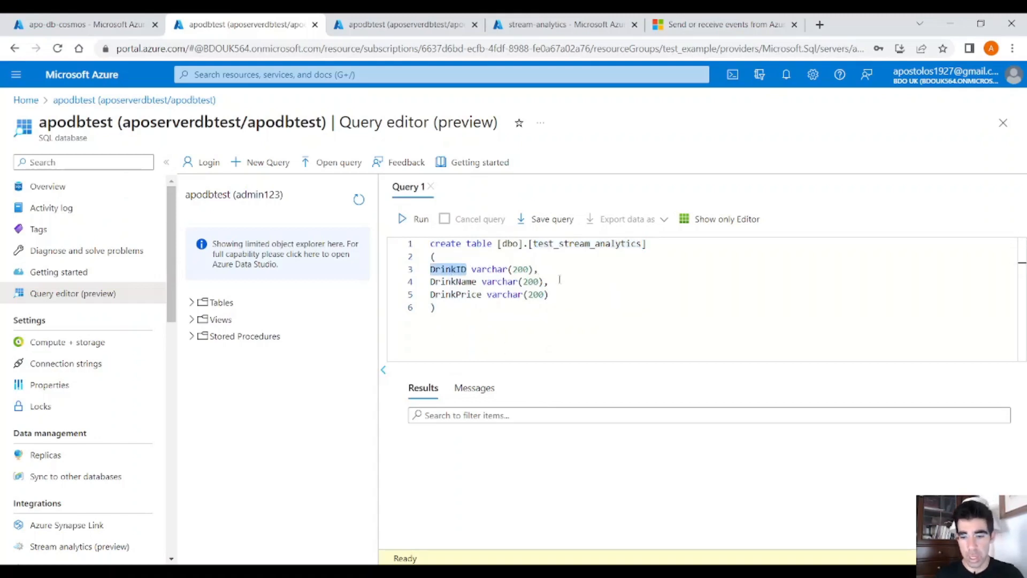
{"action": "key", "text": "shift+End"}
{"action": "key", "text": "BackSpace"}
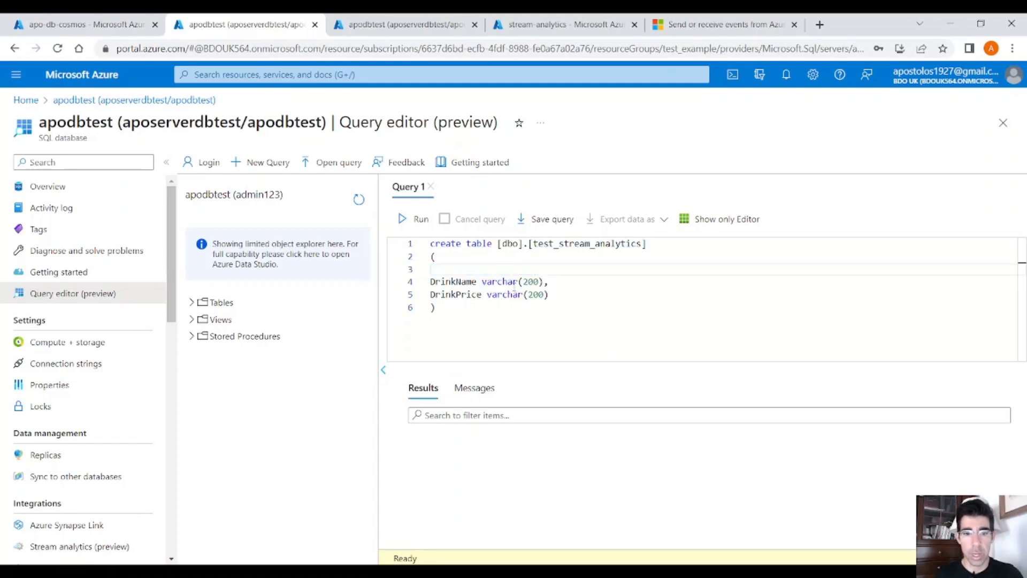
{"action": "key", "text": "Delete"}
{"action": "double_click", "coordinate": [461, 282]}
{"action": "type", "text": "AveragePrice"}
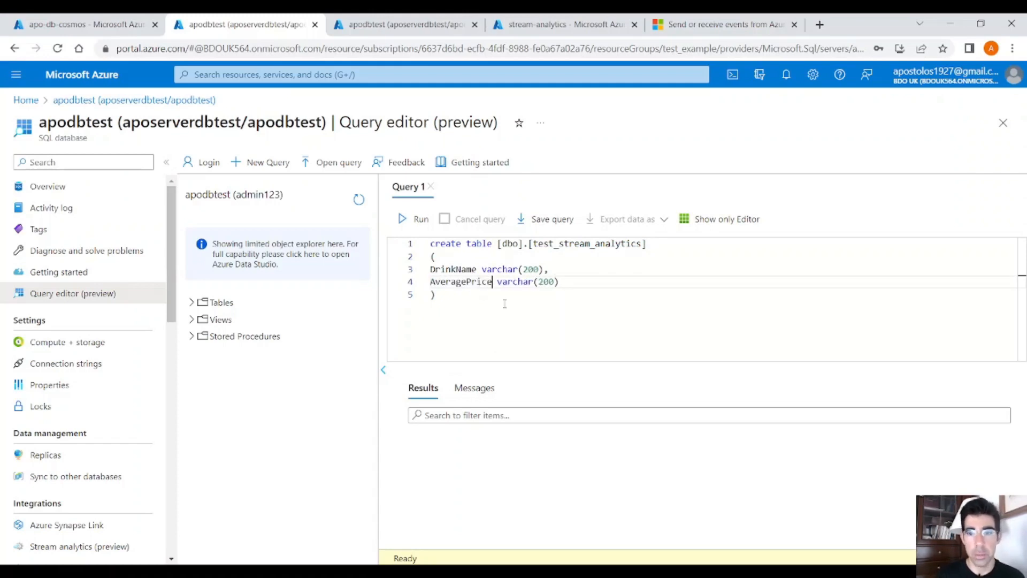
Step: Run the whole create table statement for test_stream_analytics
{"action": "key", "text": "ctrl+a"}
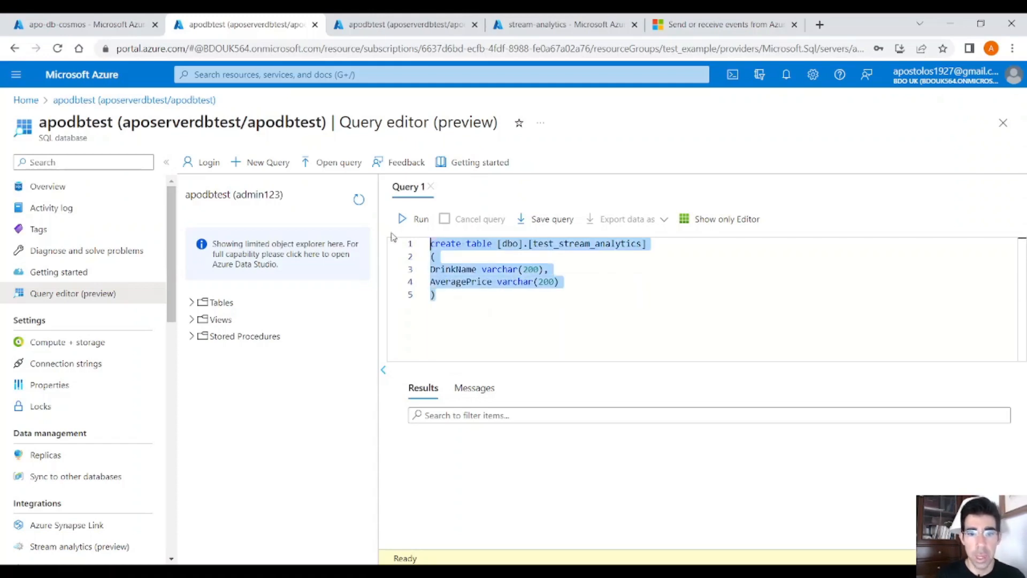
{"action": "left_click", "coordinate": [417, 224]}
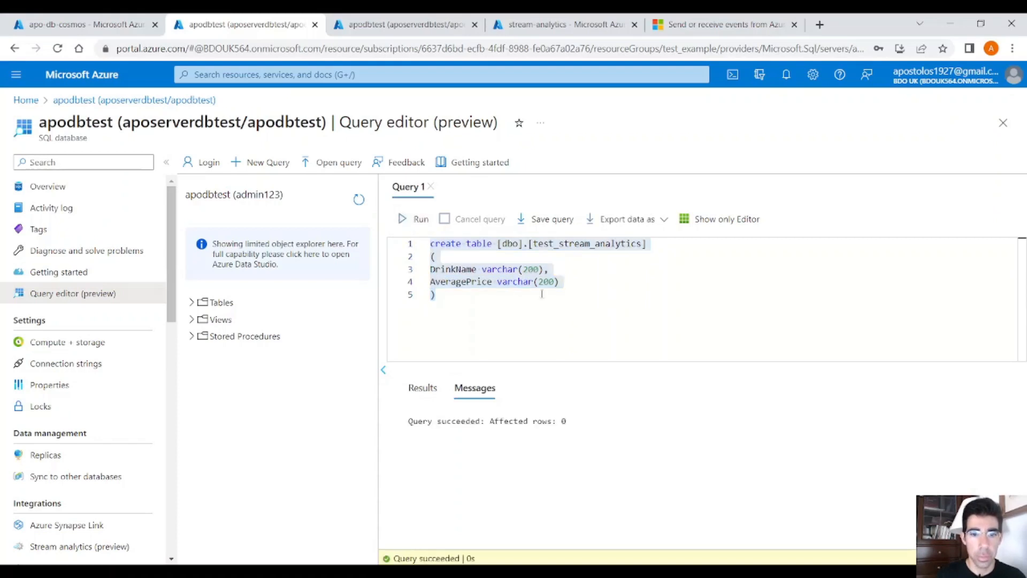
{"action": "left_click", "coordinate": [532, 303]}
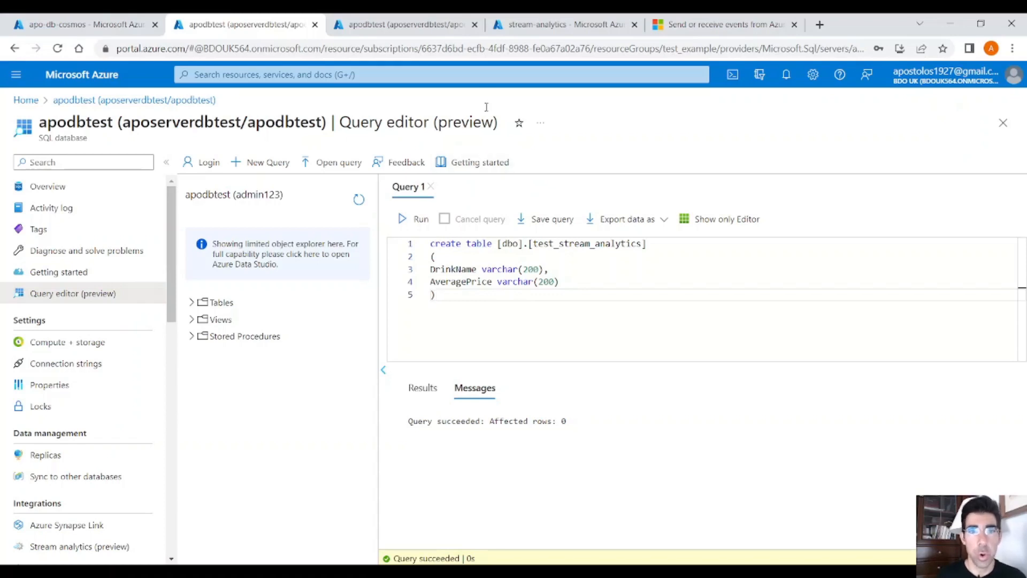
Step: Return to the stream-analytics outputs and start a SQL Database output with the alias databaseoutput
{"action": "left_click", "coordinate": [538, 26]}
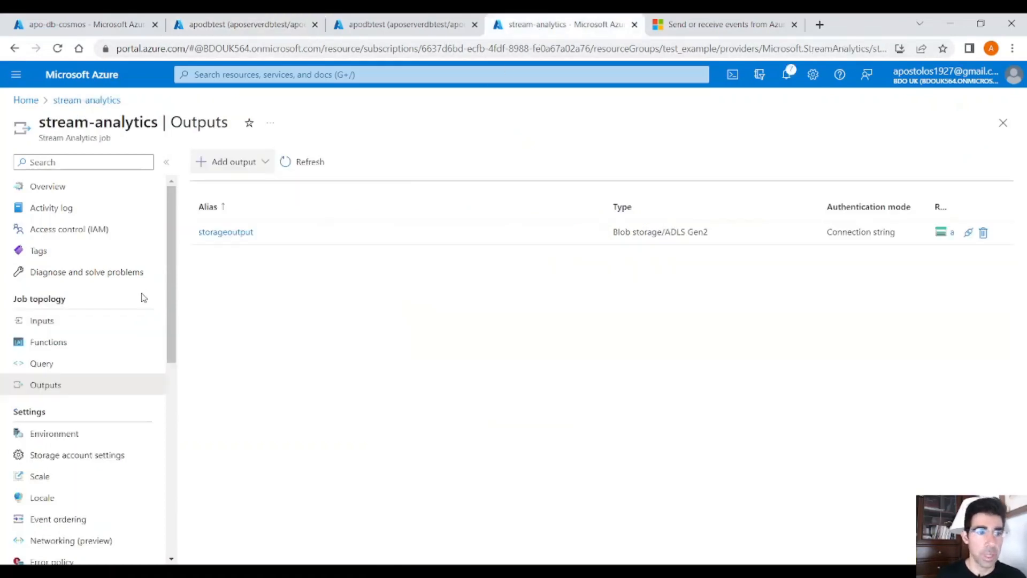
{"action": "left_click", "coordinate": [240, 164]}
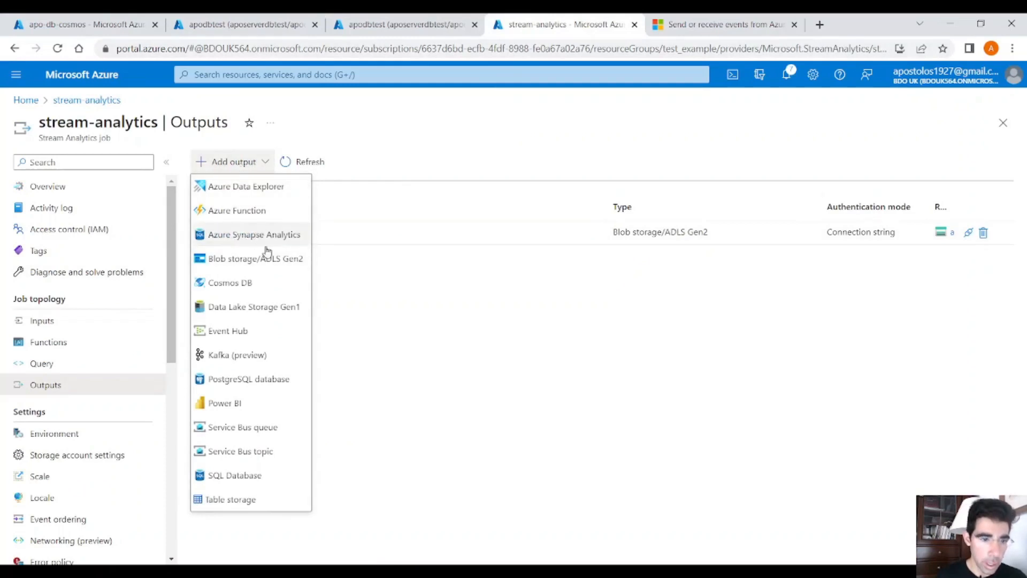
{"action": "left_click", "coordinate": [243, 477]}
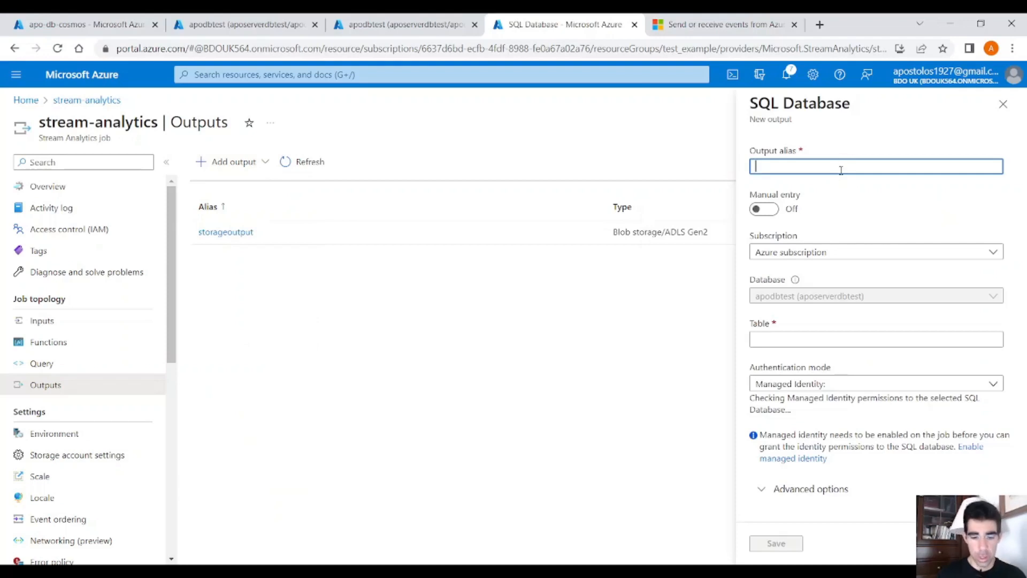
{"action": "type", "text": "databaseou"}
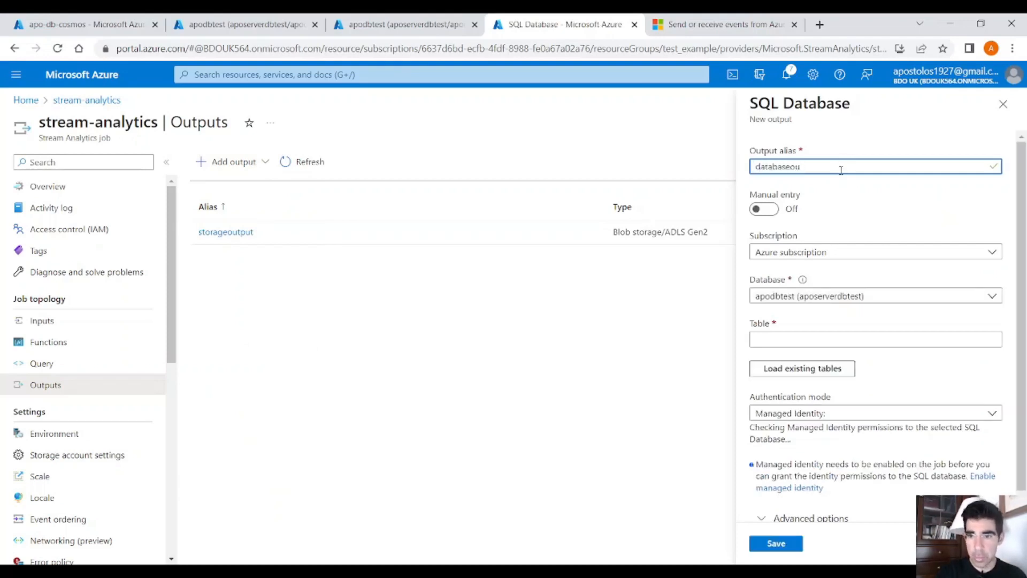
{"action": "type", "text": "tput"}
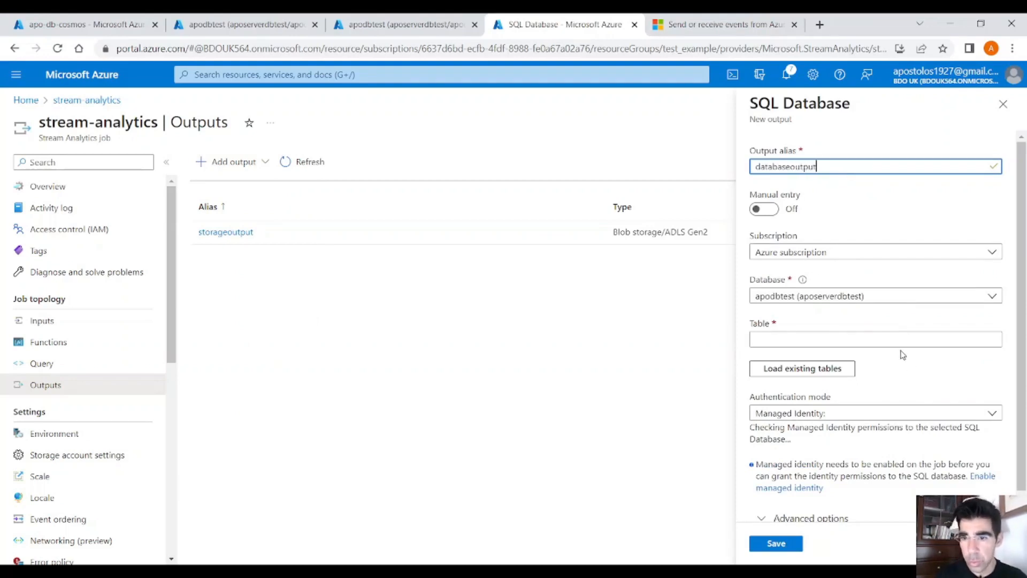
Step: Load the existing tables of the apodbtest database by validating the SQL credentials with username admin123 and the account password
{"action": "left_click", "coordinate": [909, 336]}
{"action": "left_click", "coordinate": [813, 368]}
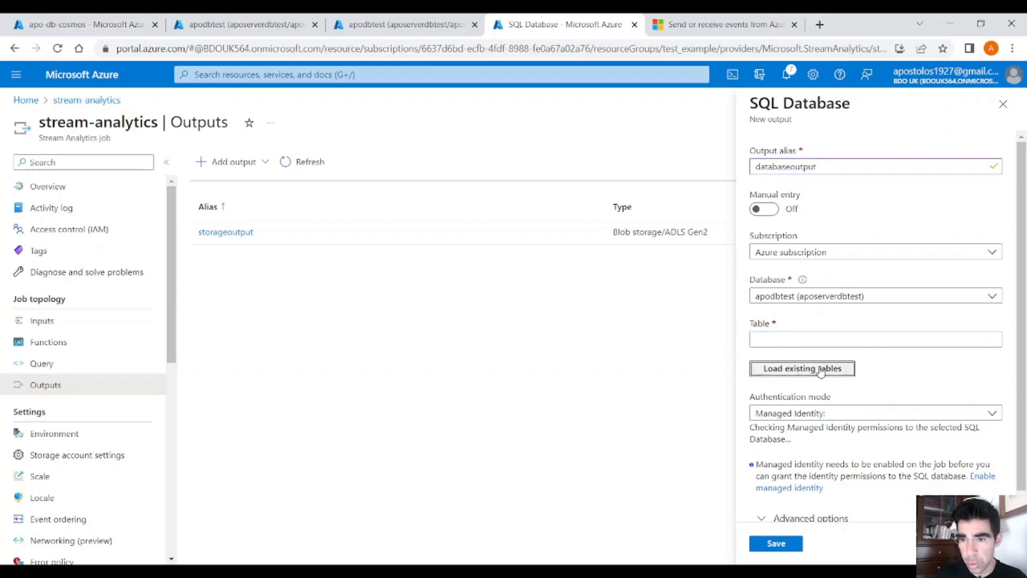
{"action": "type", "text": "adm"}
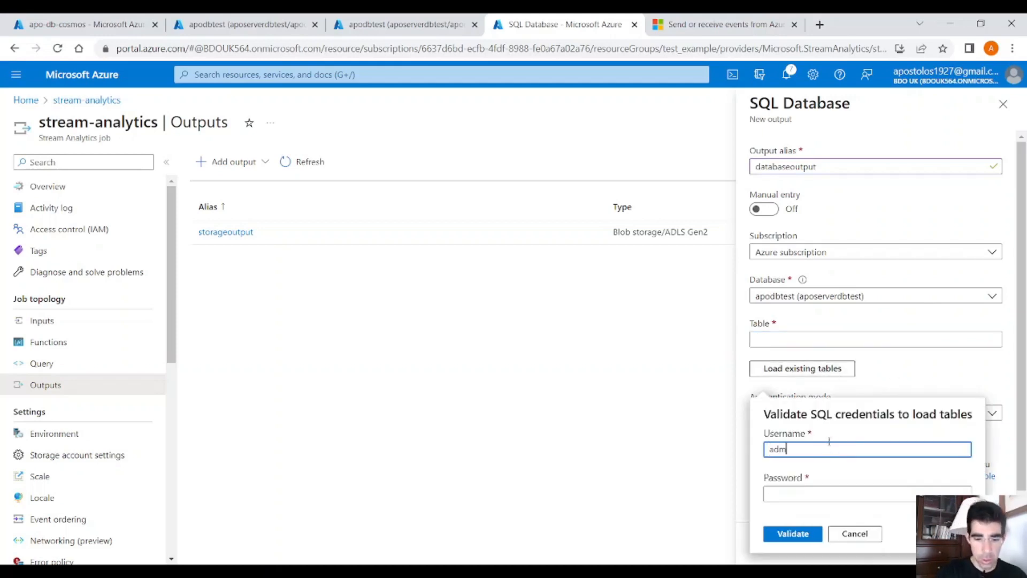
{"action": "type", "text": "in123"}
{"action": "key", "text": "Tab"}
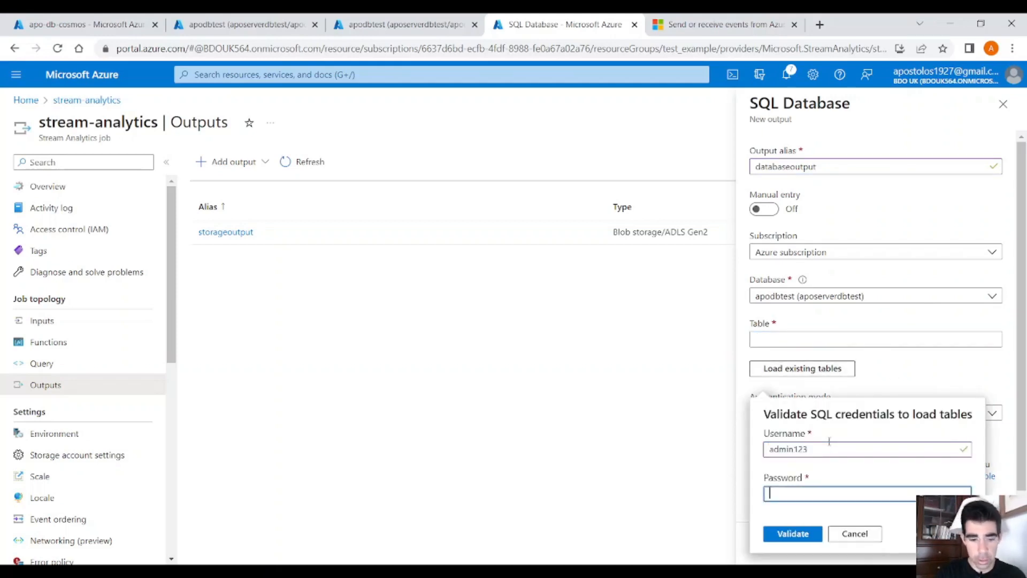
{"action": "type", "text": "*******"}
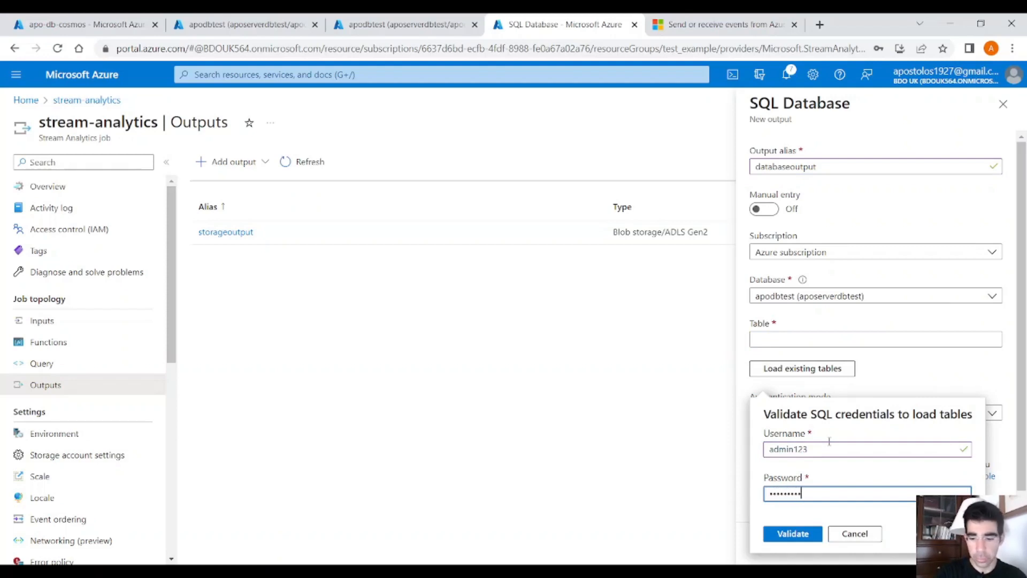
{"action": "left_click", "coordinate": [798, 536]}
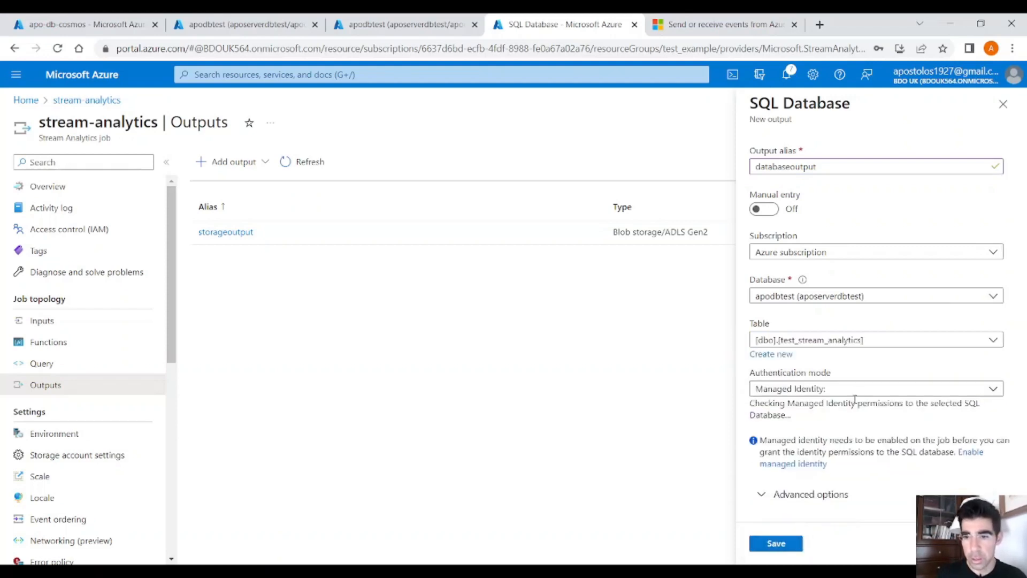
Step: Select the [dbo].[test_stream_analytics] table with SQL server authentication, save the databaseoutput output, and check its connection test notification
{"action": "left_click", "coordinate": [891, 342]}
{"action": "left_click", "coordinate": [882, 360]}
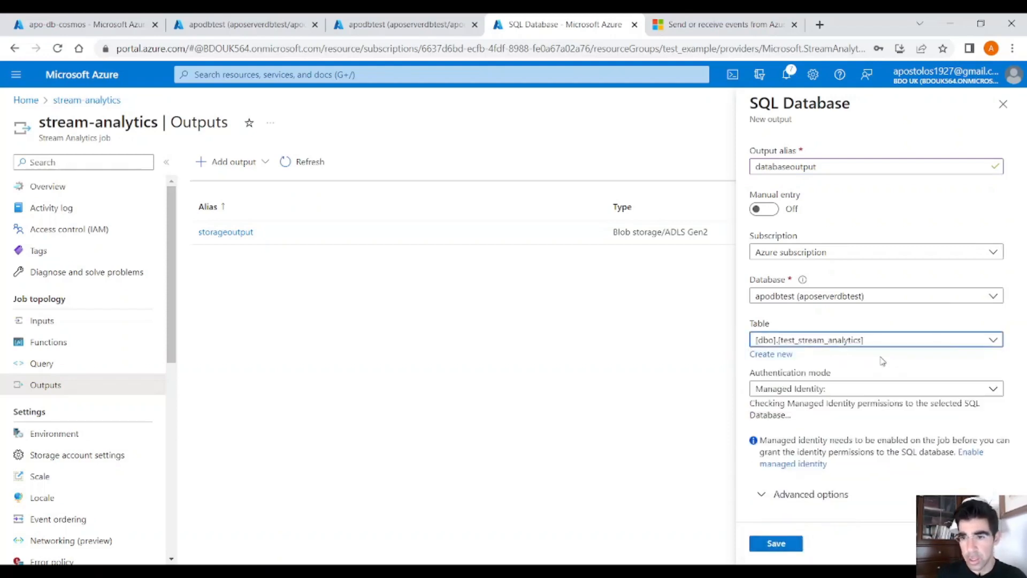
{"action": "left_click", "coordinate": [992, 391]}
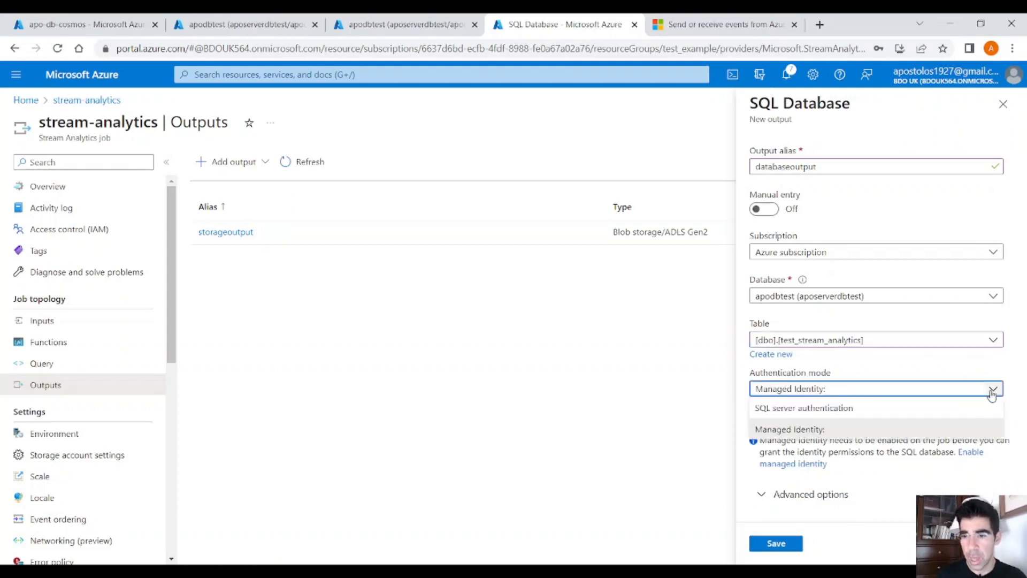
{"action": "left_click", "coordinate": [932, 410]}
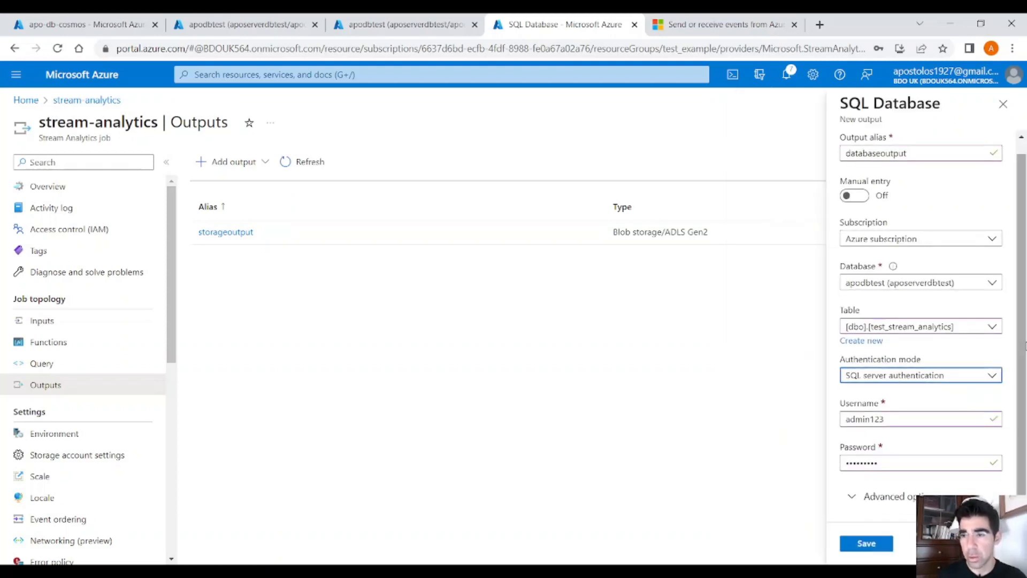
{"action": "left_click_drag", "start_coordinate": [1023, 353], "coordinate": [1022, 385]}
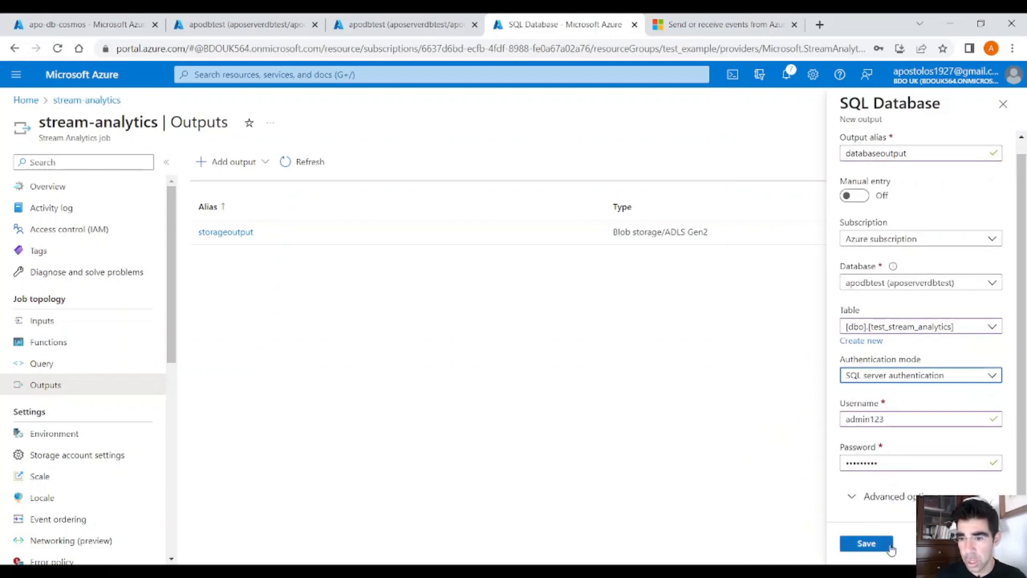
{"action": "left_click", "coordinate": [883, 552]}
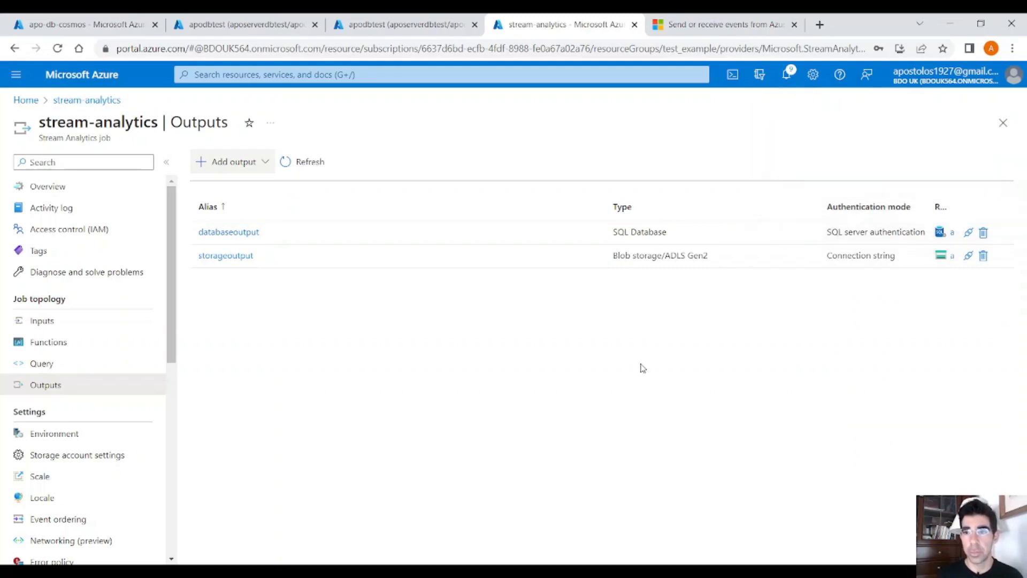
{"action": "left_click", "coordinate": [791, 81]}
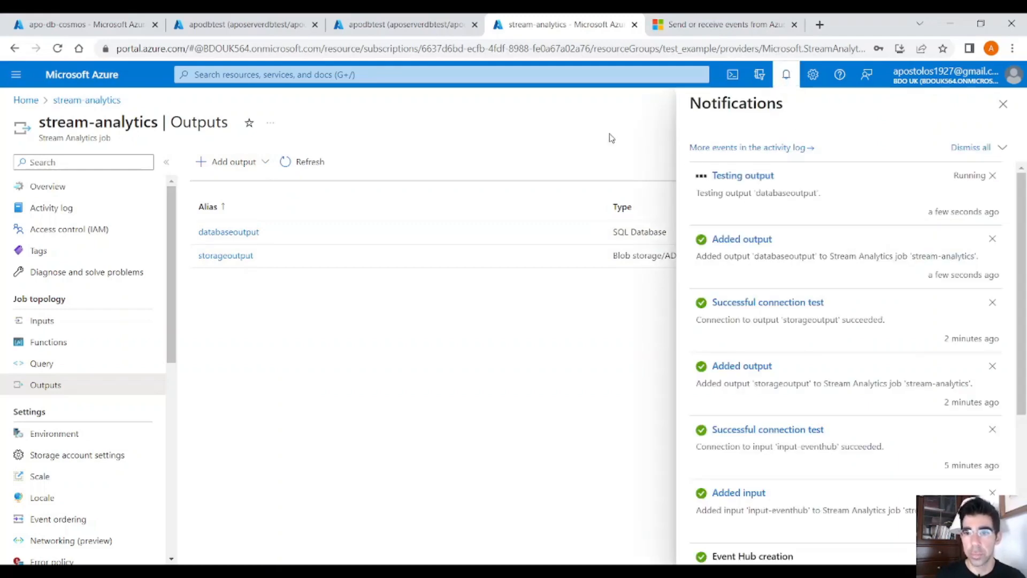
{"action": "left_click", "coordinate": [1003, 104]}
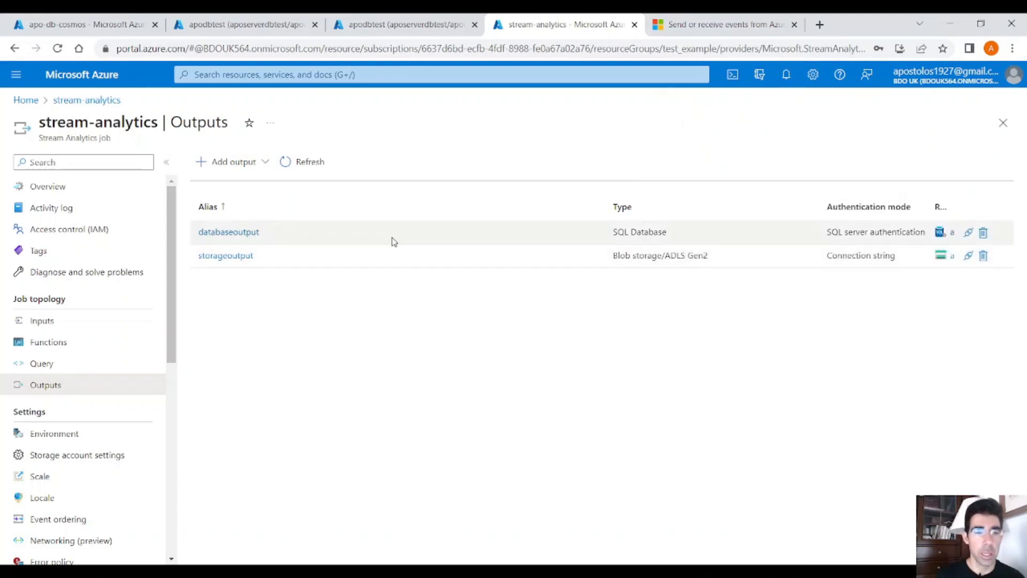
Step: Switch to the apo-db-cosmos Data Explorer and start a new container in a new database with the id StreamAnalytics
{"action": "left_click", "coordinate": [83, 26]}
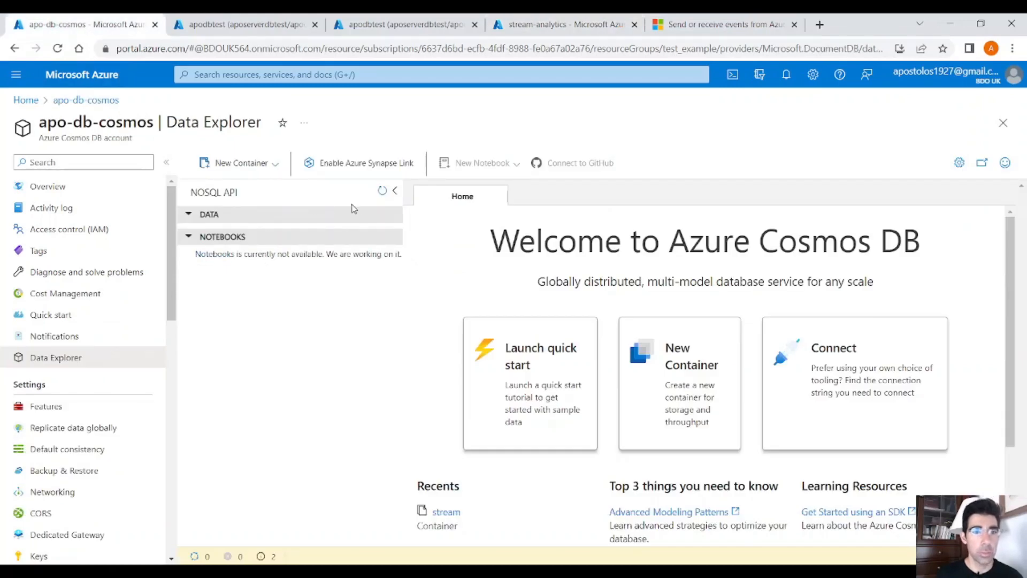
{"action": "left_click", "coordinate": [242, 163]}
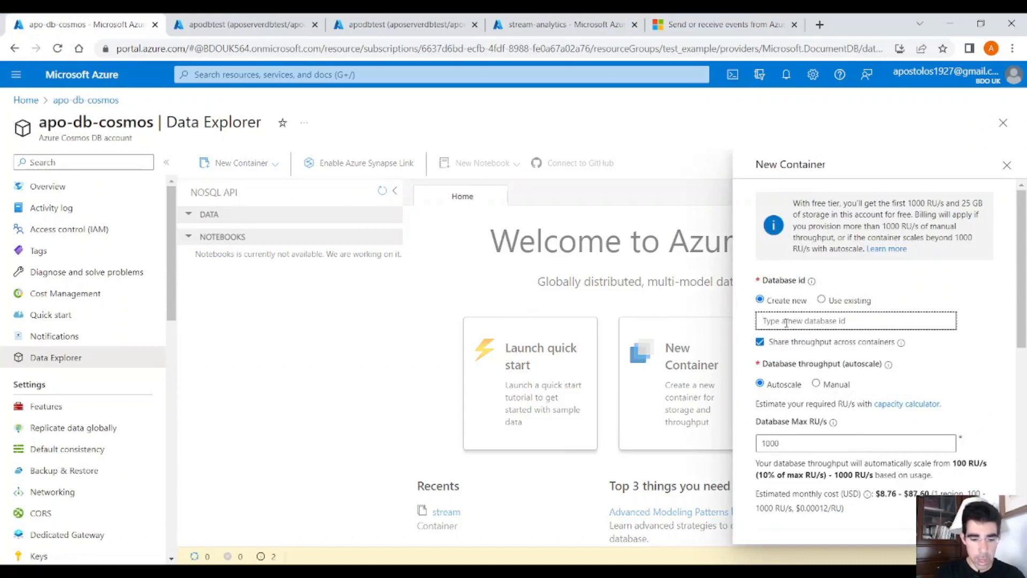
{"action": "type", "text": "StreamAnalytics"}
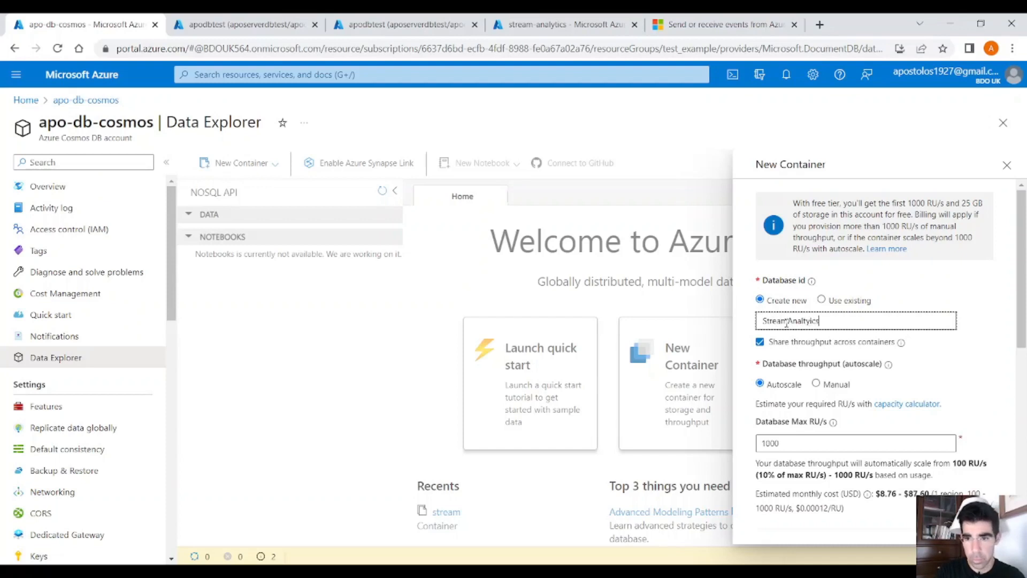
{"action": "key", "text": "BackSpace"}
{"action": "key", "text": "BackSpace"}
{"action": "key", "text": "BackSpace"}
{"action": "key", "text": "BackSpace"}
{"action": "key", "text": "BackSpace"}
{"action": "type", "text": "ytics"}
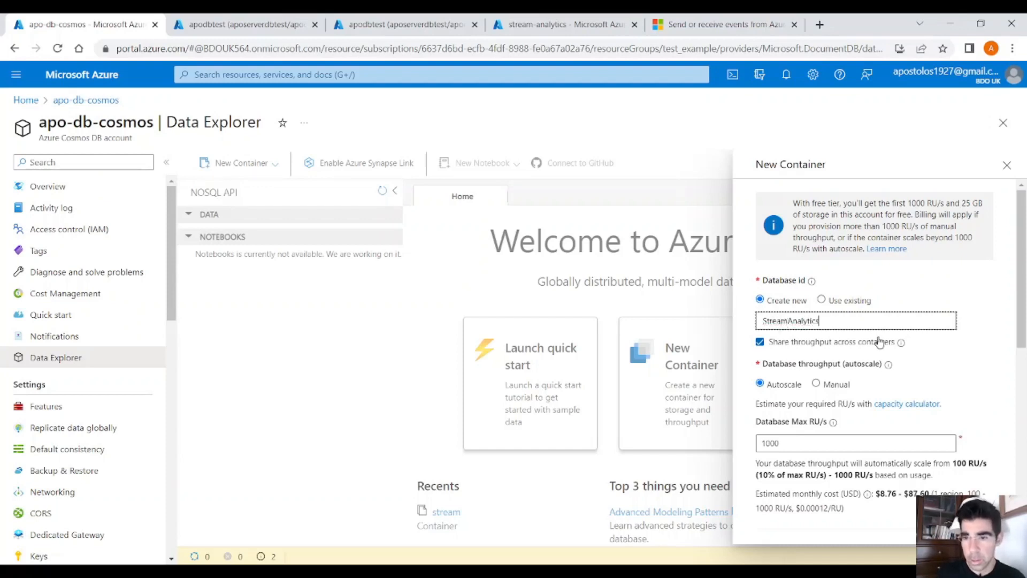
Step: Set the container id to StreamData and the partition key to /DrinkName, and create the container
{"action": "scroll", "coordinate": [880, 342], "scroll_direction": "down", "scroll_amount": 2}
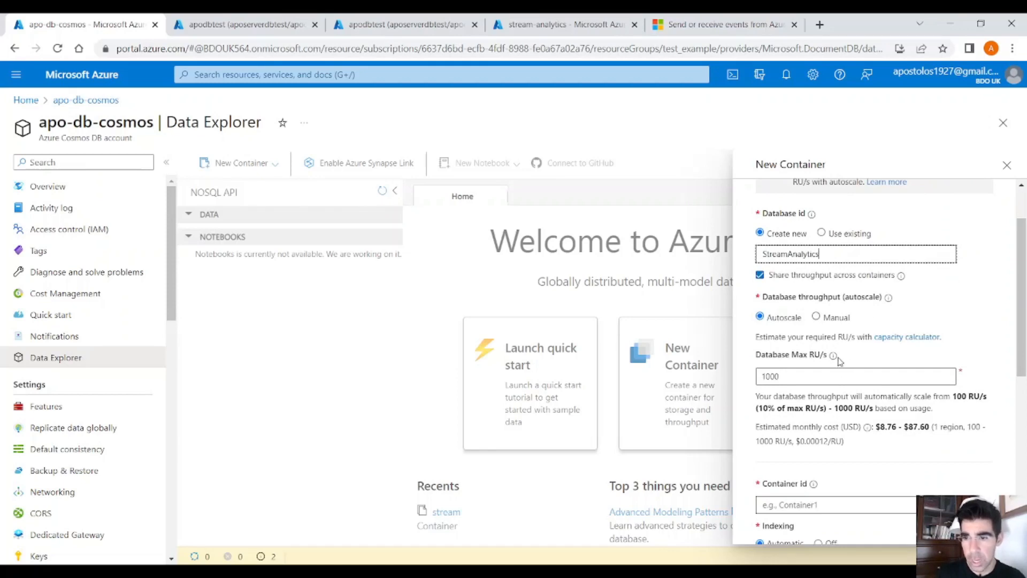
{"action": "scroll", "coordinate": [817, 374], "scroll_direction": "down", "scroll_amount": 2}
{"action": "scroll", "coordinate": [886, 321], "scroll_direction": "down", "scroll_amount": 5}
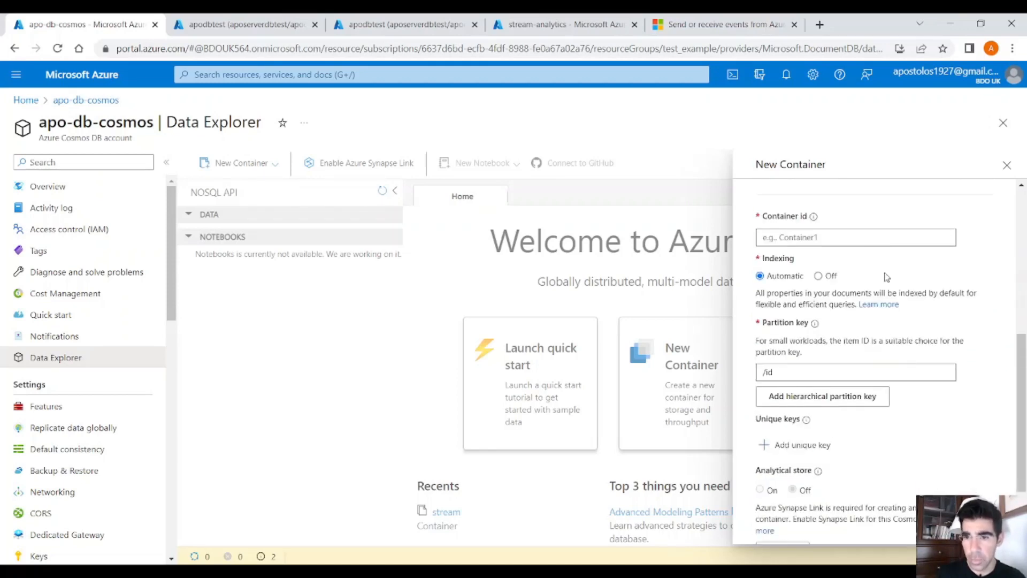
{"action": "left_click", "coordinate": [870, 244]}
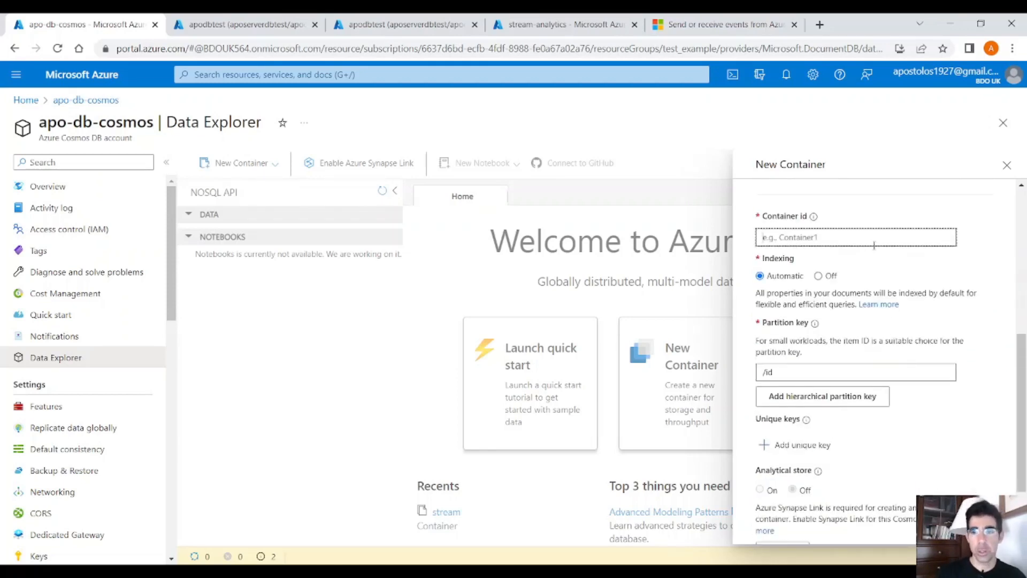
{"action": "type", "text": "Stream"}
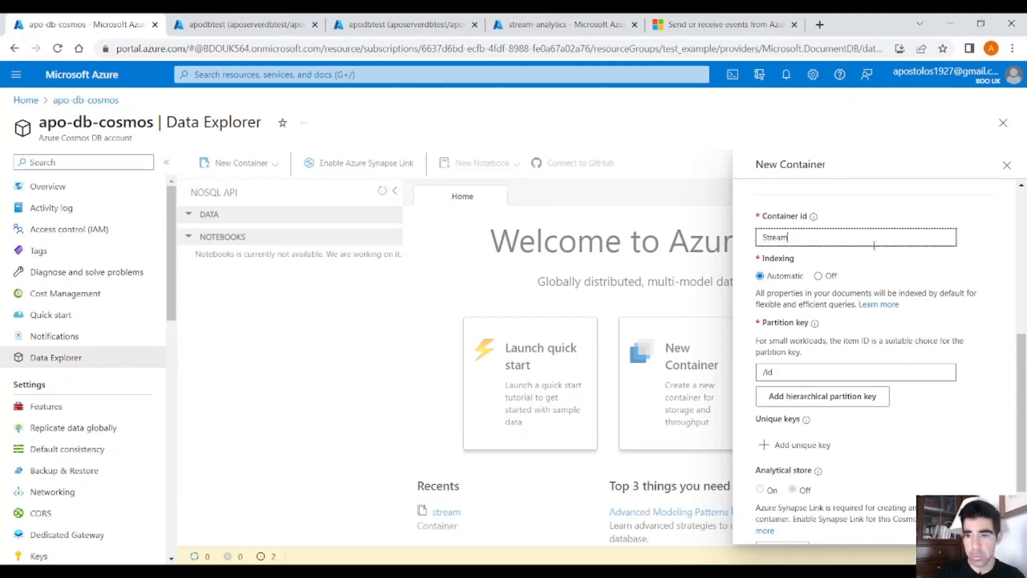
{"action": "type", "text": "Data"}
{"action": "double_click", "coordinate": [768, 372]}
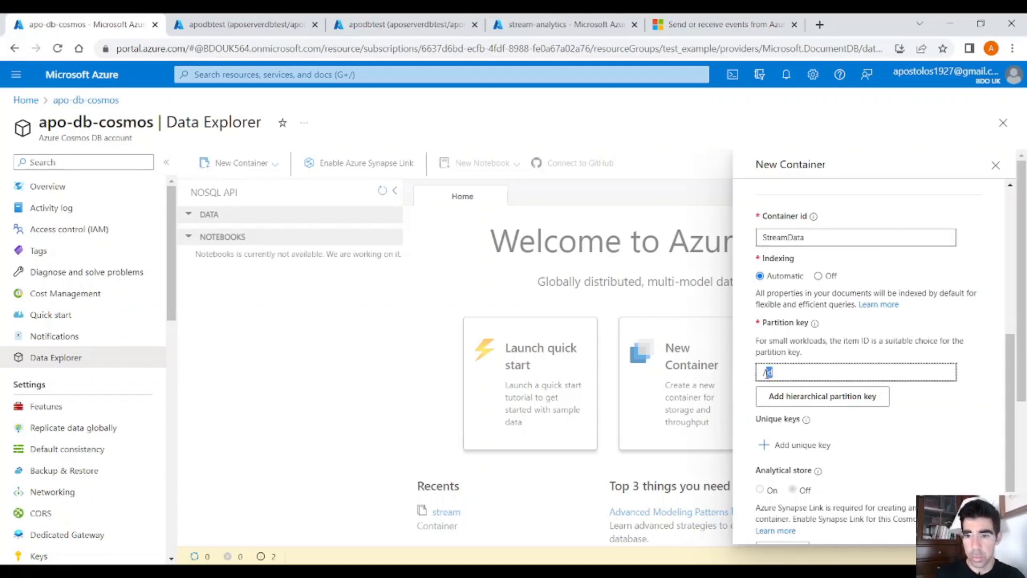
{"action": "type", "text": "/DrinkName"}
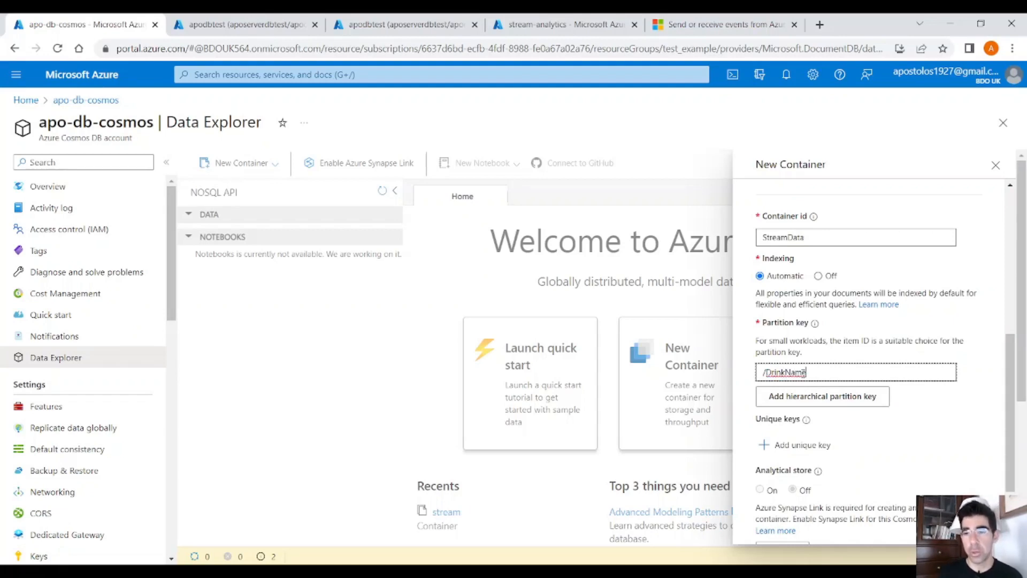
{"action": "triple_click", "coordinate": [818, 369]}
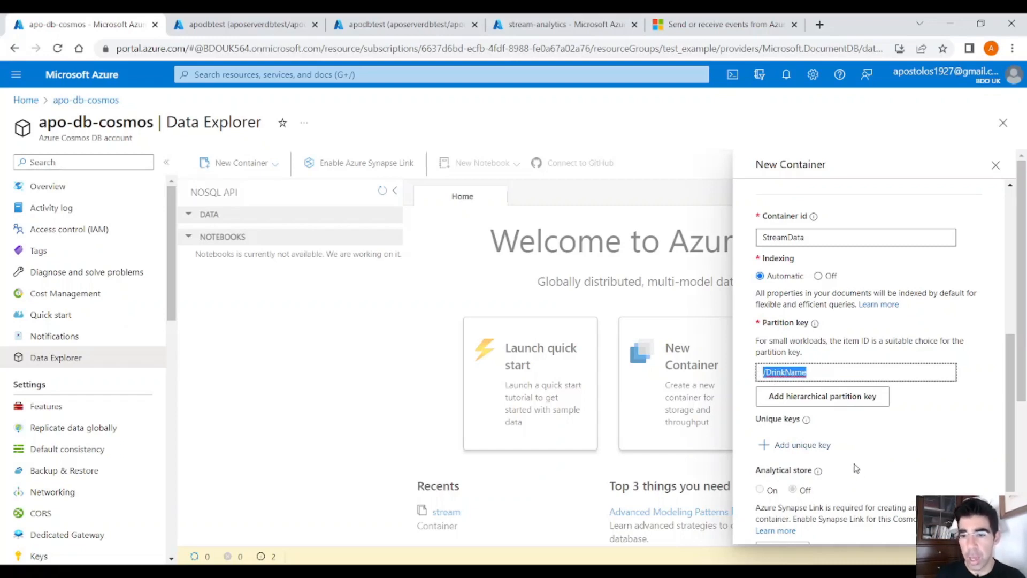
{"action": "scroll", "coordinate": [855, 468], "scroll_direction": "down", "scroll_amount": 2}
{"action": "scroll", "coordinate": [856, 468], "scroll_direction": "up", "scroll_amount": 1}
{"action": "scroll", "coordinate": [856, 468], "scroll_direction": "down", "scroll_amount": 2}
{"action": "left_click", "coordinate": [809, 527]}
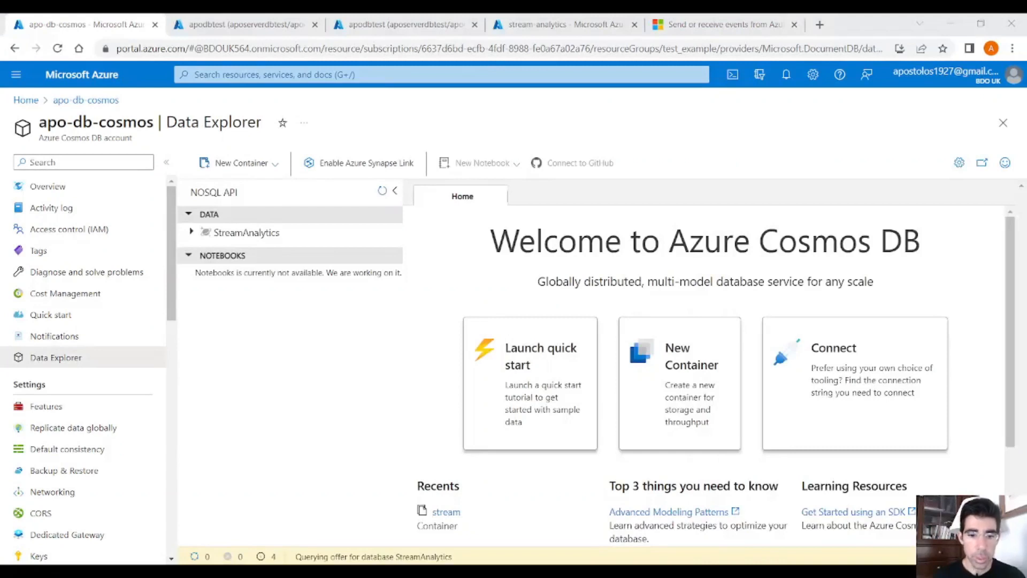
Step: Return to the stream-analytics outputs and start a Cosmos DB output with the alias cosmosdboutput
{"action": "left_click", "coordinate": [548, 27]}
{"action": "left_click", "coordinate": [230, 161]}
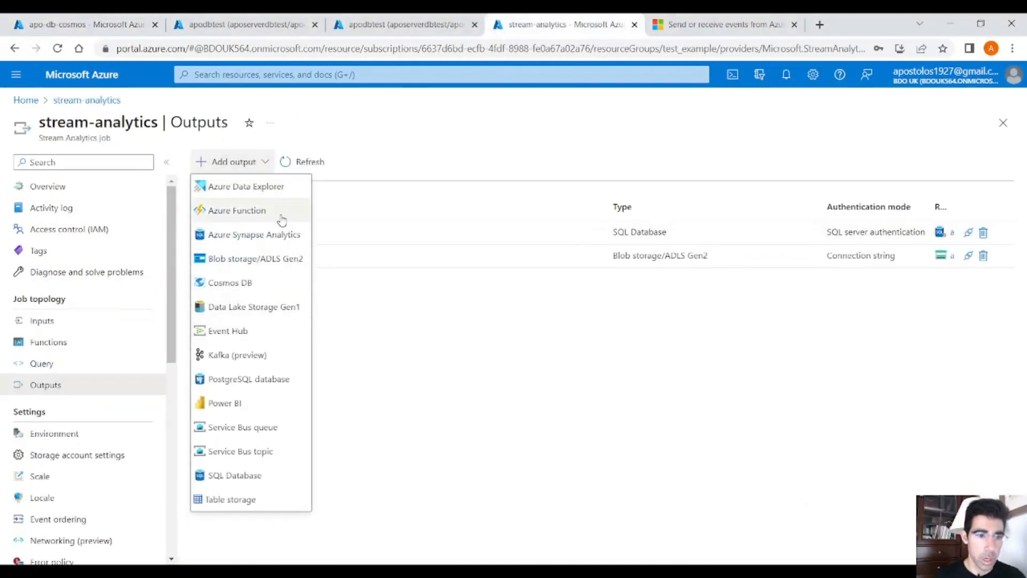
{"action": "left_click", "coordinate": [278, 282]}
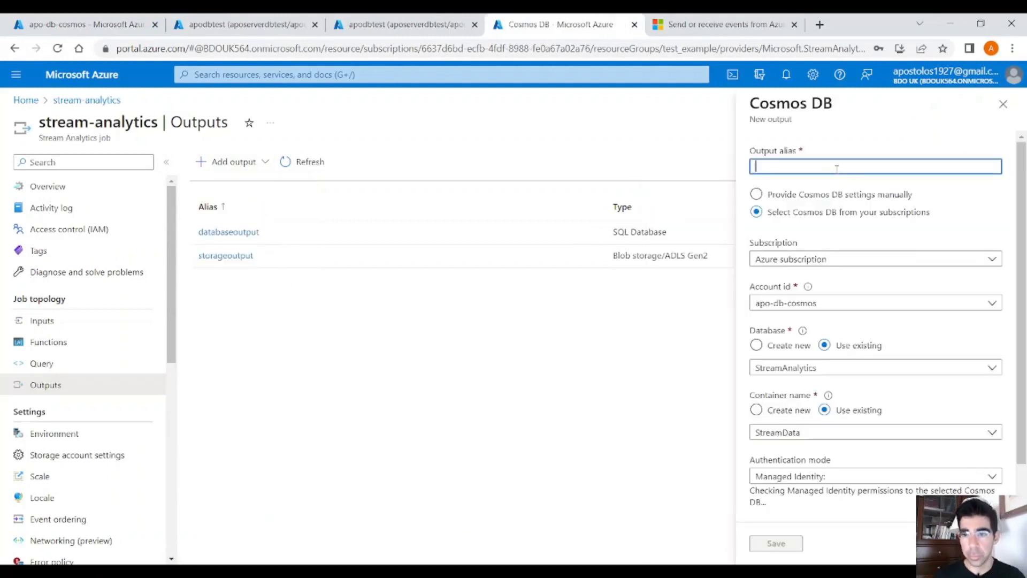
{"action": "type", "text": "cosmosd"}
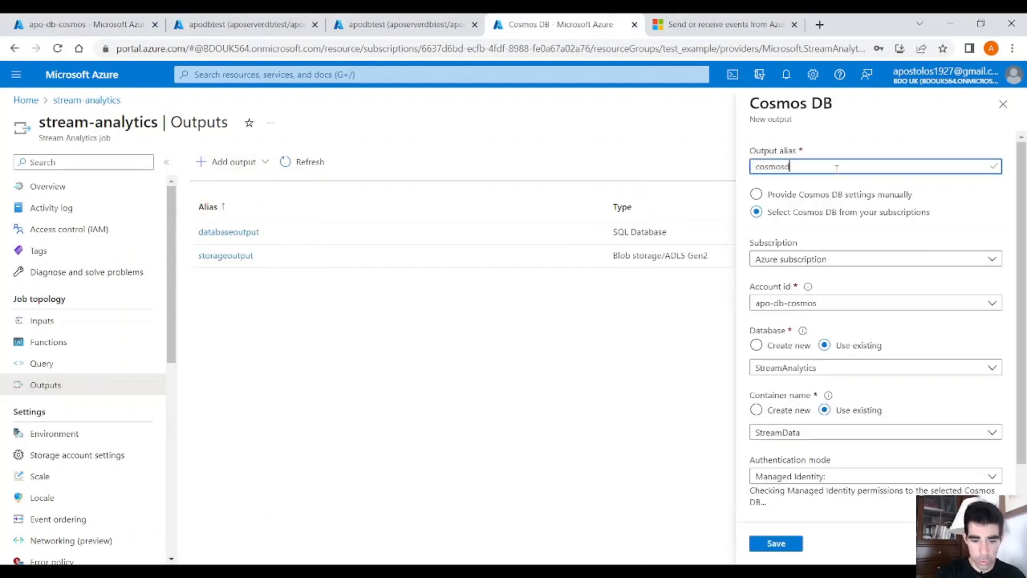
{"action": "type", "text": "boutput"}
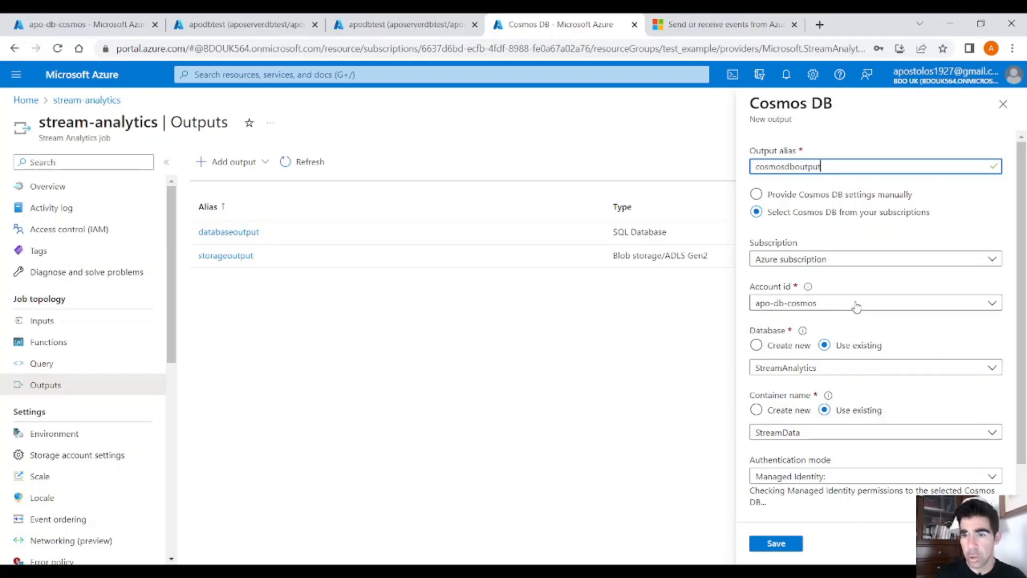
Step: Set the Cosmos DB output's authentication mode to Connection string and save the output
{"action": "scroll", "coordinate": [856, 306], "scroll_direction": "down", "scroll_amount": 1}
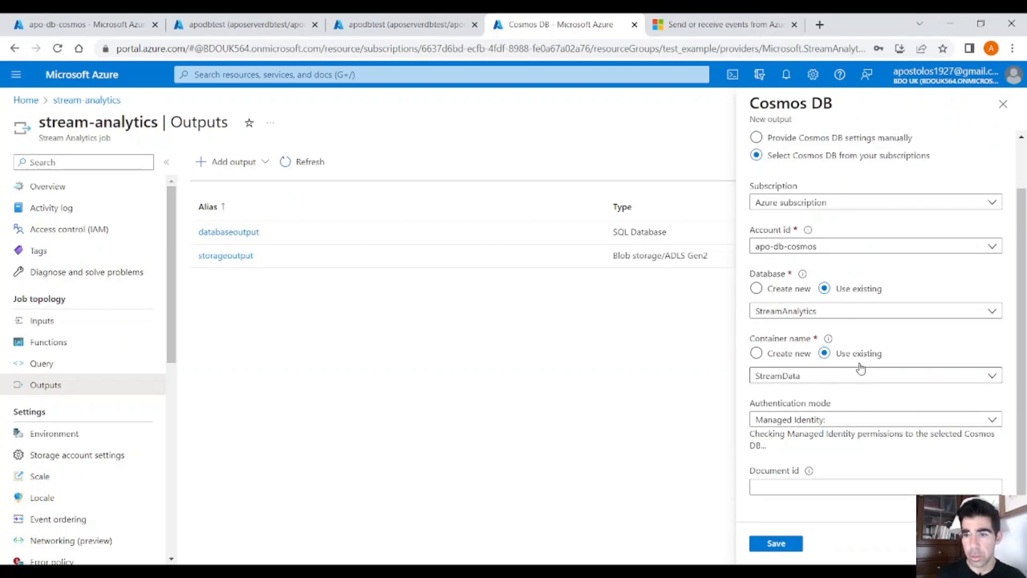
{"action": "left_click", "coordinate": [856, 419]}
{"action": "left_click", "coordinate": [856, 436]}
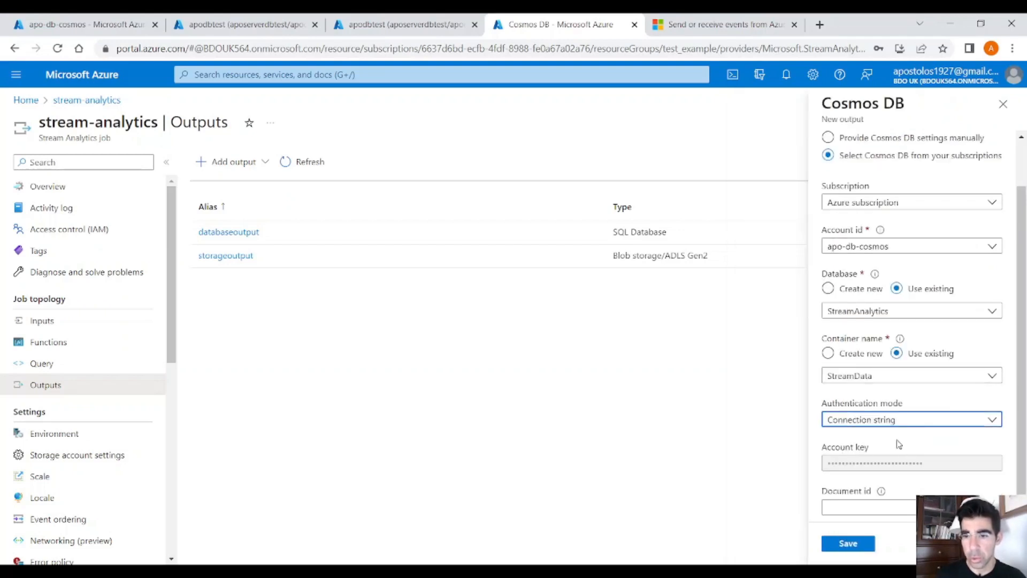
{"action": "left_click", "coordinate": [856, 544]}
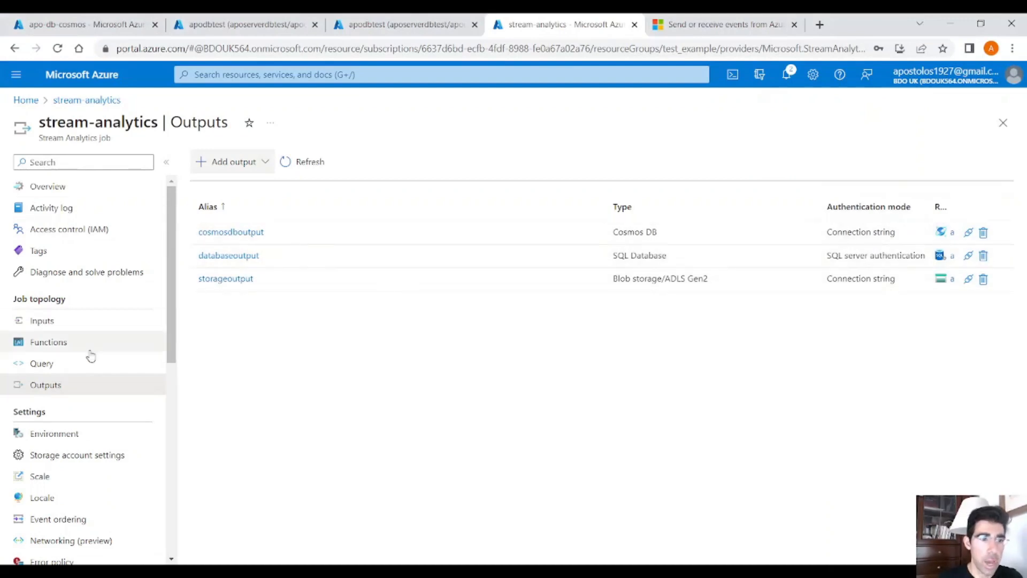
Step: Open the stream-analytics job's query and replace the YourOutputAlias placeholder in the INTO clause with storageoutput
{"action": "left_click", "coordinate": [89, 366]}
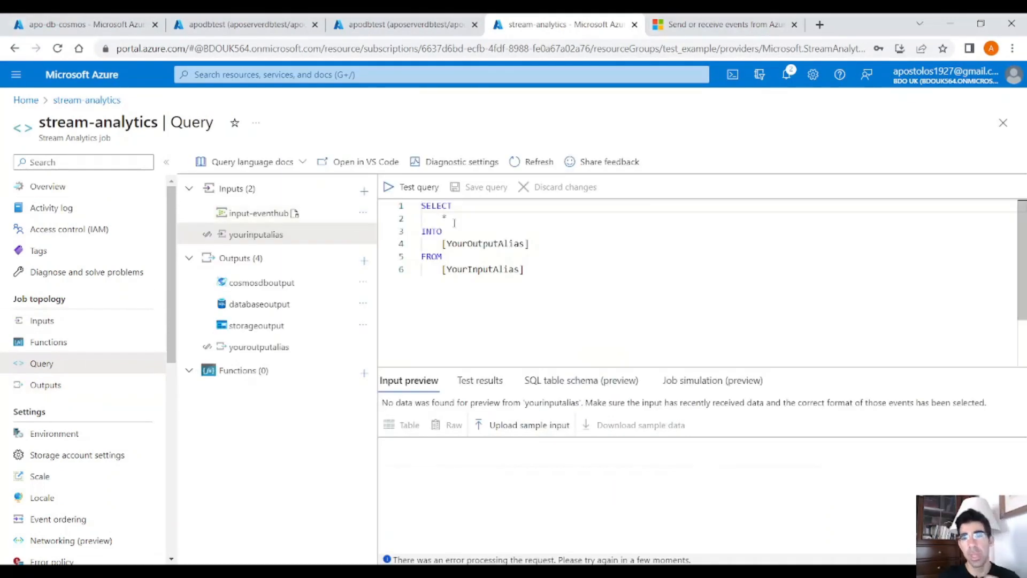
{"action": "double_click", "coordinate": [488, 244]}
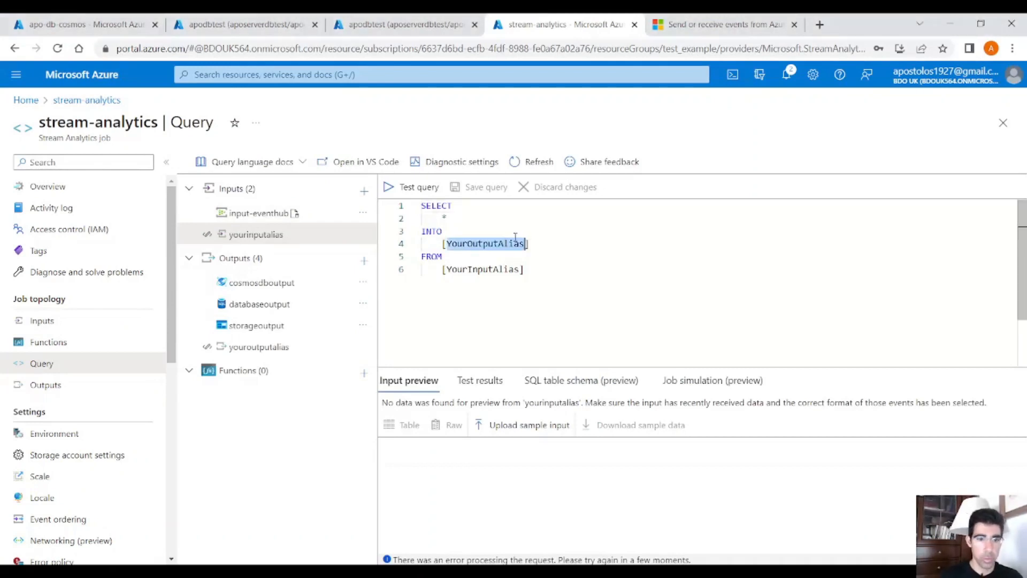
{"action": "type", "text": "d"}
{"action": "key", "text": "BackSpace"}
{"action": "type", "text": "storage"}
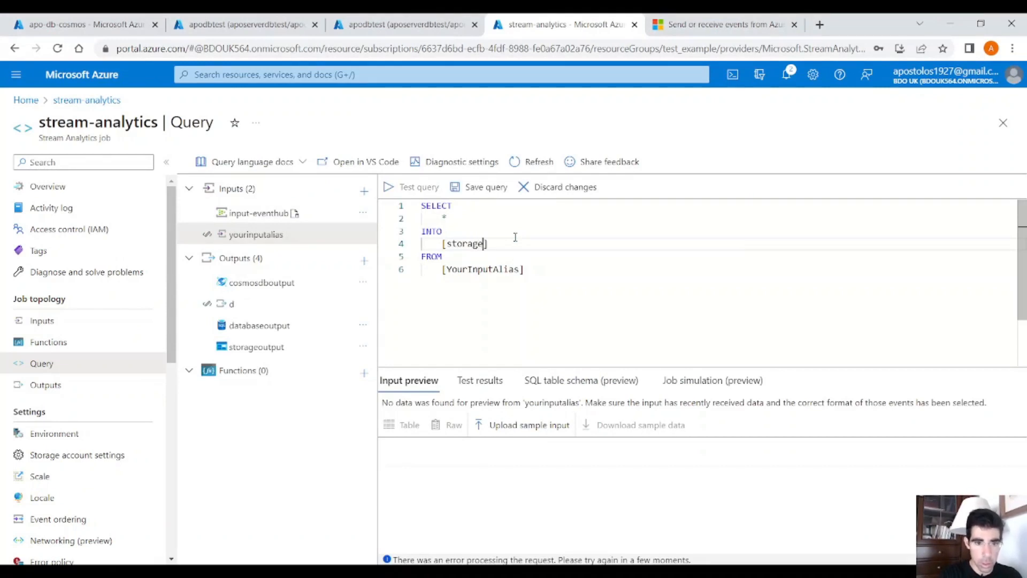
{"action": "type", "text": "output"}
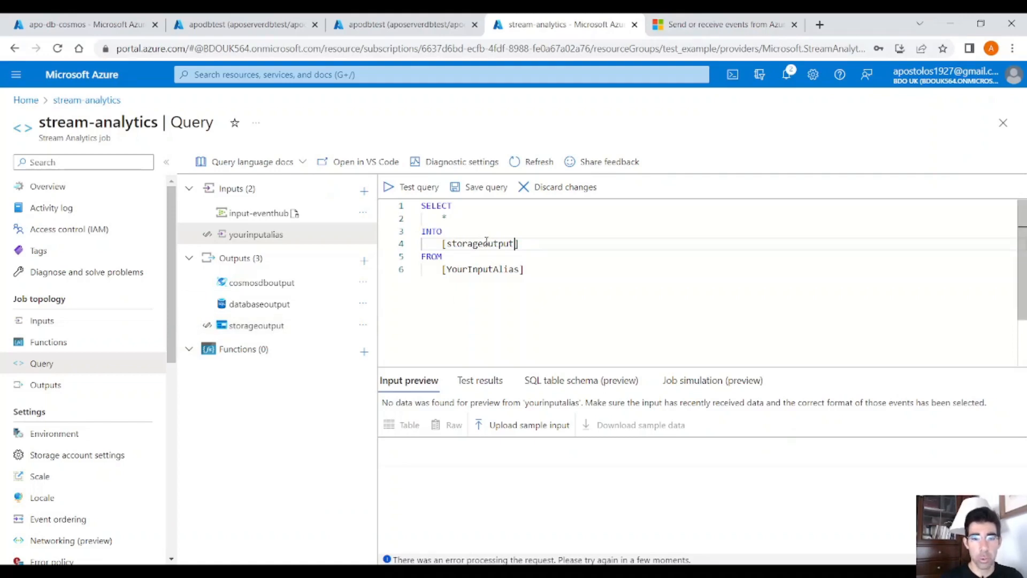
Step: Replace the YourInputAlias placeholder in the FROM clause with input-eventhub and test the whole query
{"action": "double_click", "coordinate": [480, 270]}
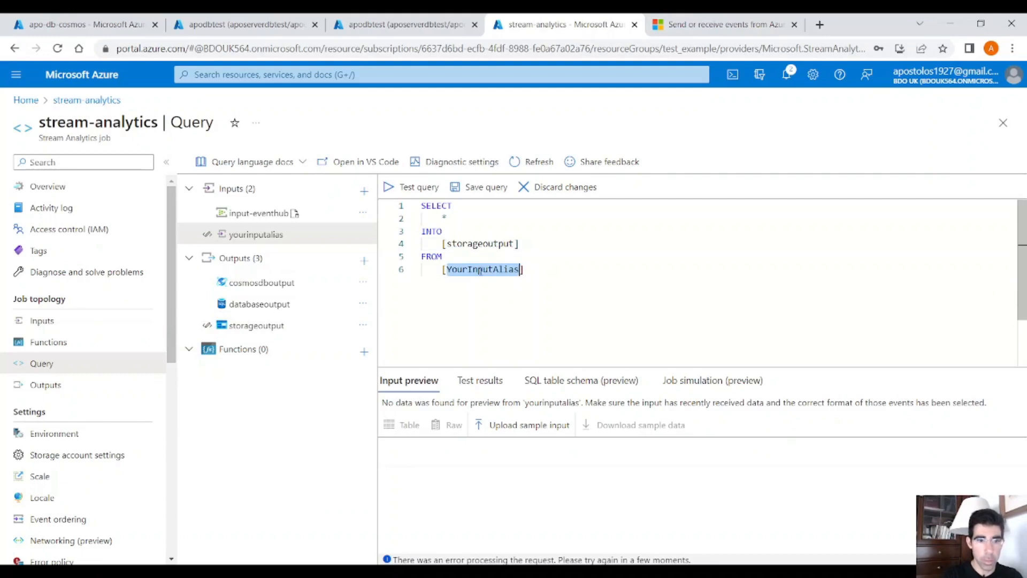
{"action": "type", "text": "input"}
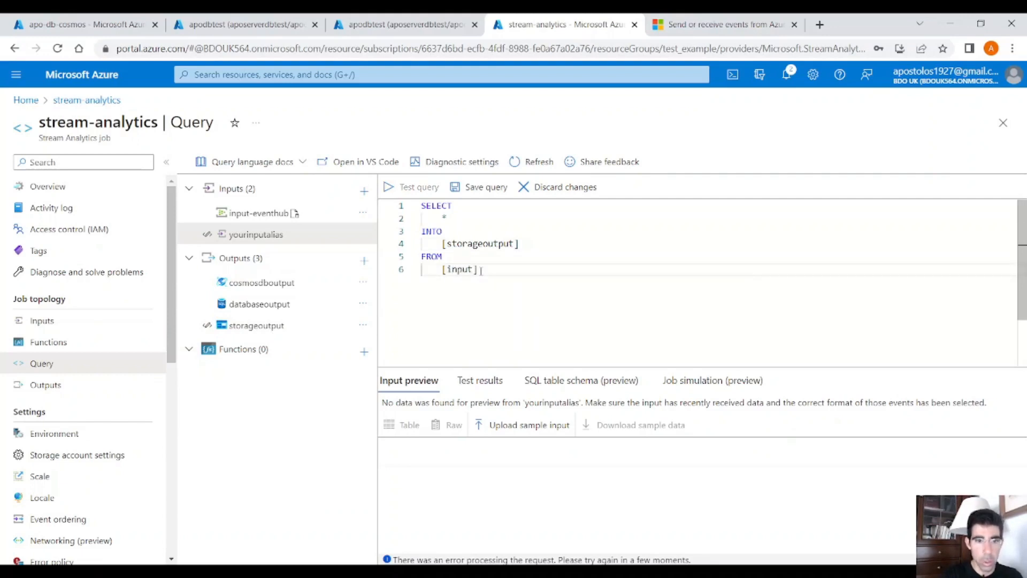
{"action": "type", "text": "-evenhub"}
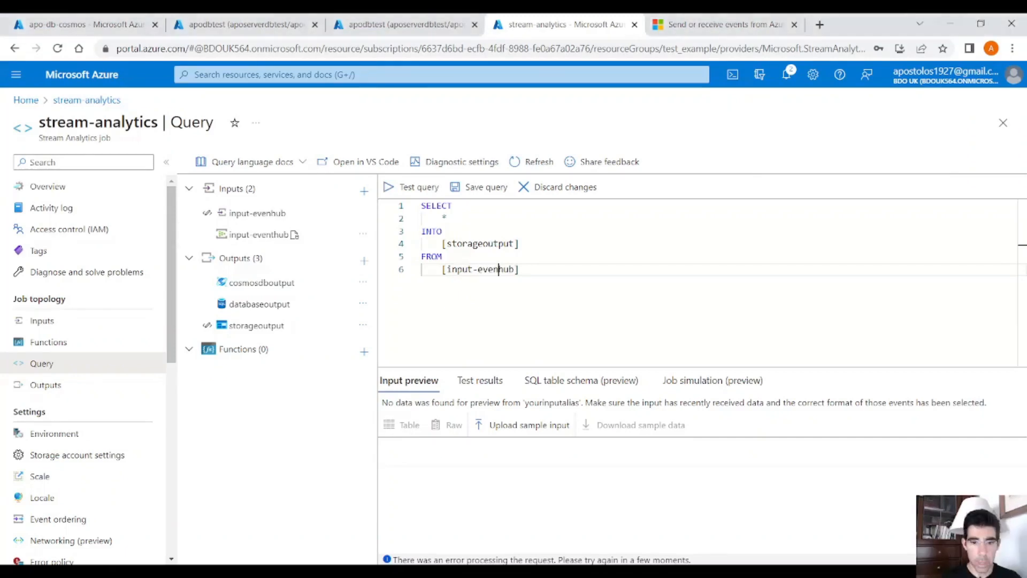
{"action": "type", "text": "t"}
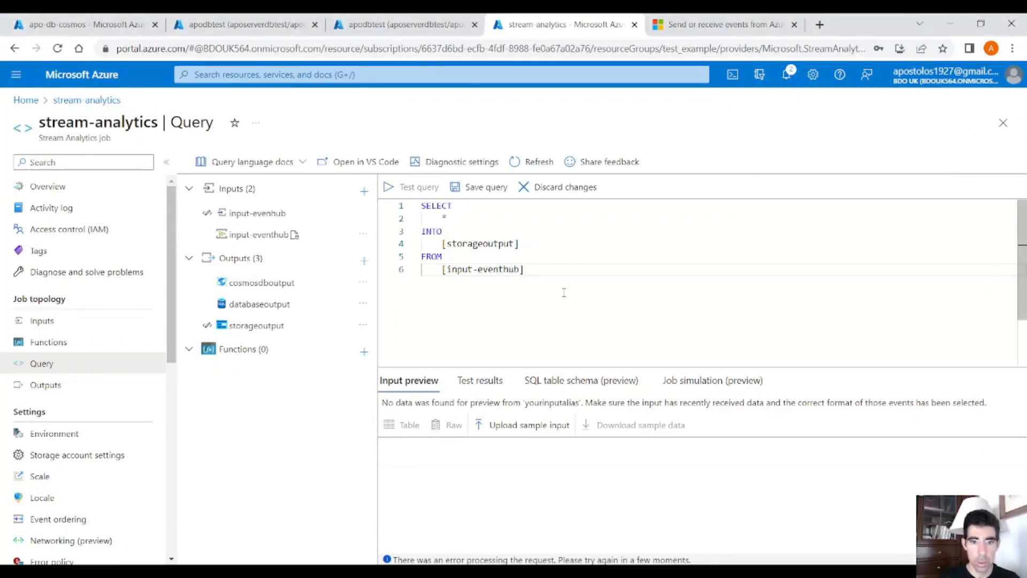
{"action": "key", "text": "ctrl+a"}
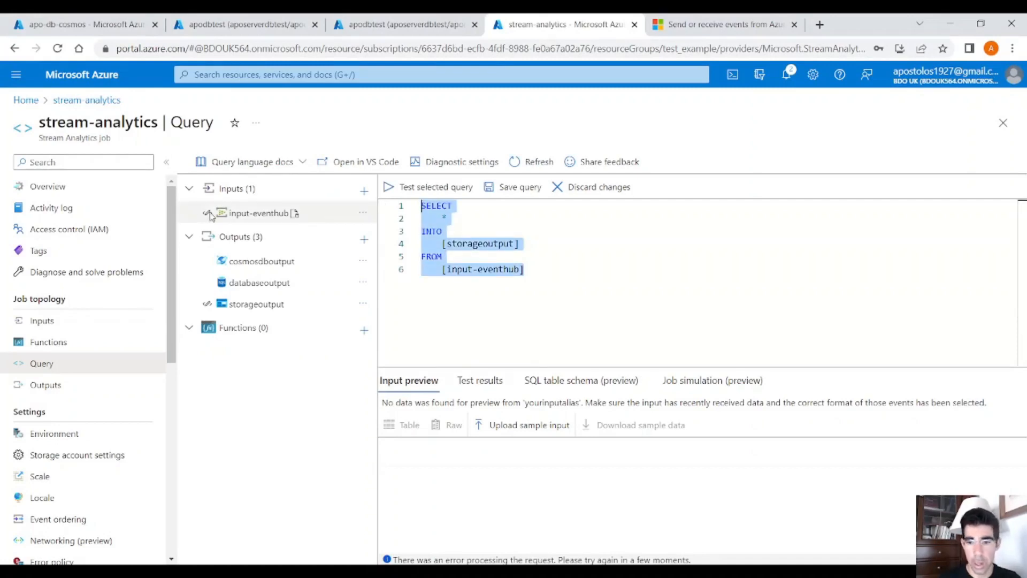
{"action": "left_click", "coordinate": [447, 195]}
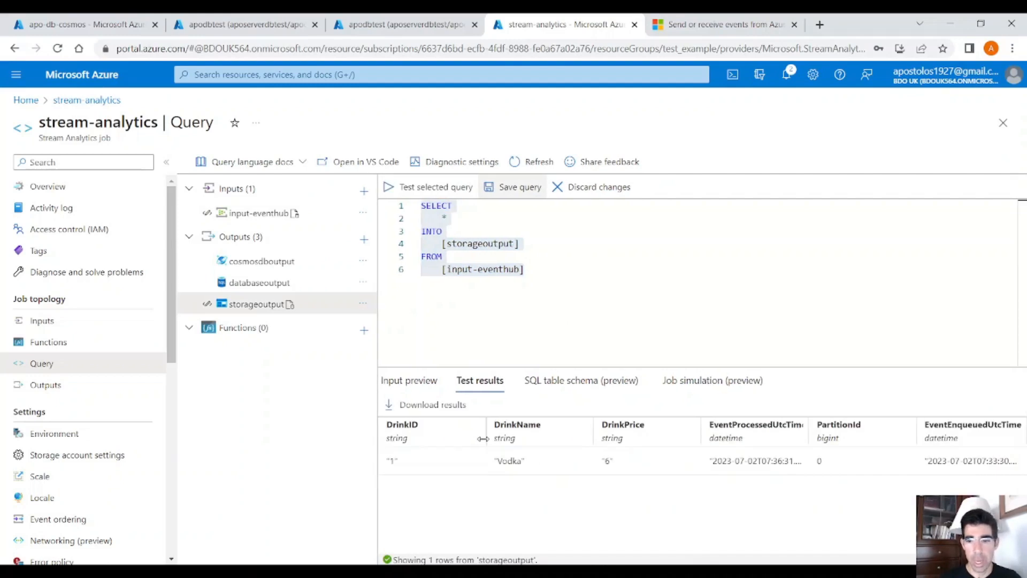
Step: Duplicate the storageoutput query below the original, separated by a blank line
{"action": "left_click", "coordinate": [534, 272]}
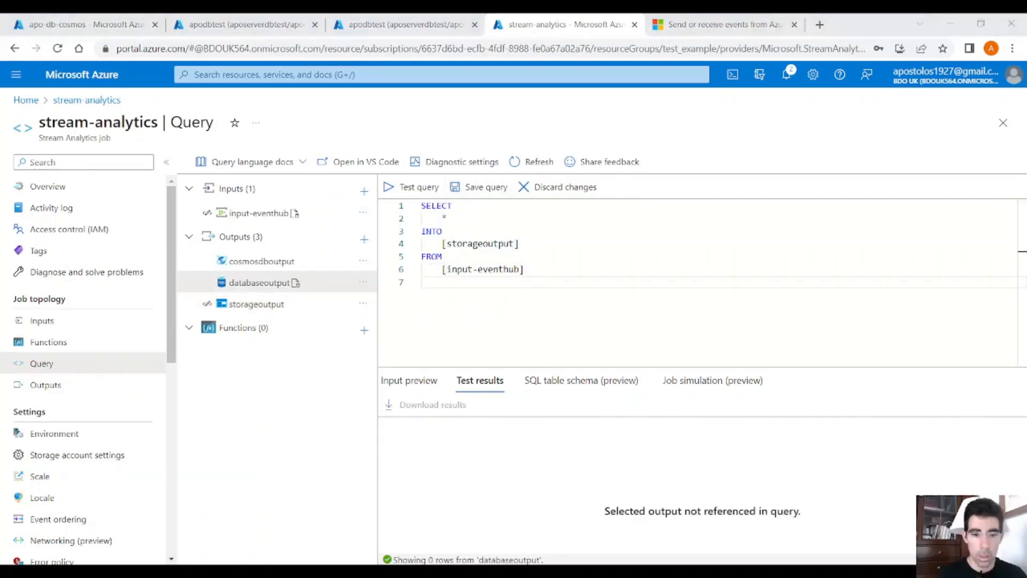
{"action": "left_click", "coordinate": [509, 347]}
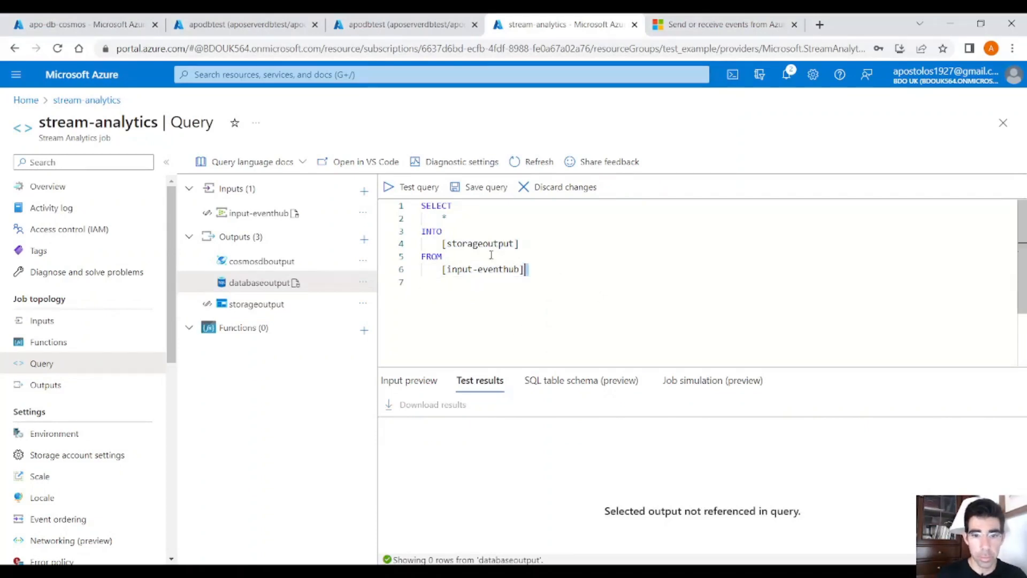
{"action": "key", "text": "ctrl+a"}
{"action": "key", "text": "ctrl+c"}
{"action": "left_click", "coordinate": [480, 297]}
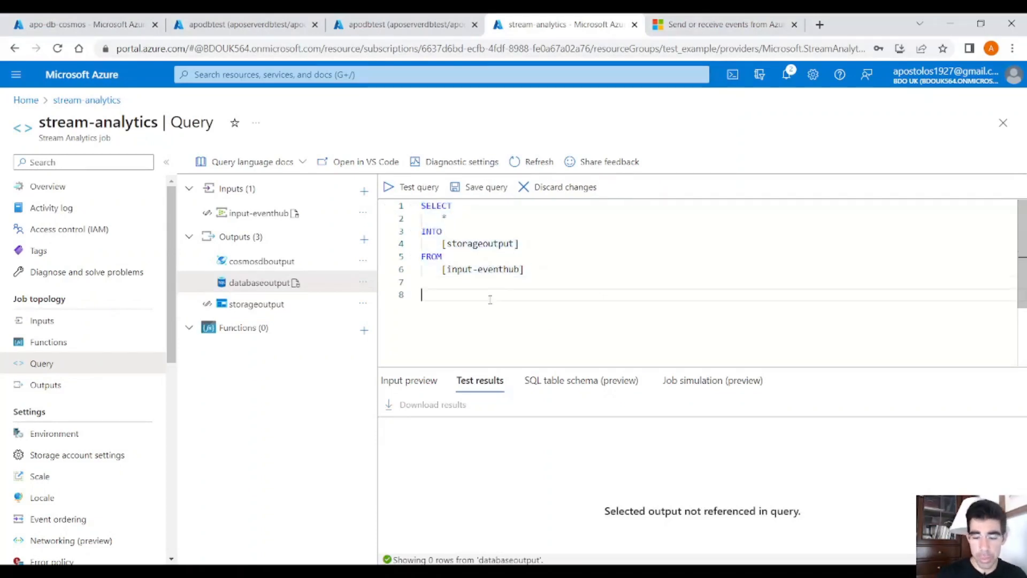
{"action": "key", "text": "Return"}
{"action": "key", "text": "ctrl+v"}
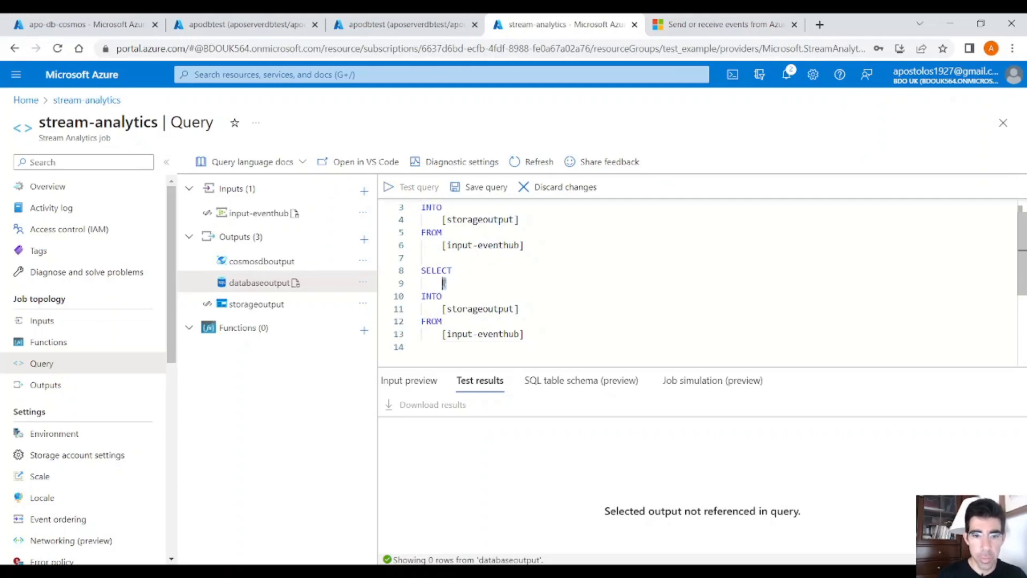
Step: Replace the asterisk in the second SELECT with DrinkName,avg(DrinkPrice) as AveragePrice
{"action": "double_click", "coordinate": [445, 283]}
{"action": "type", "text": "Drink"}
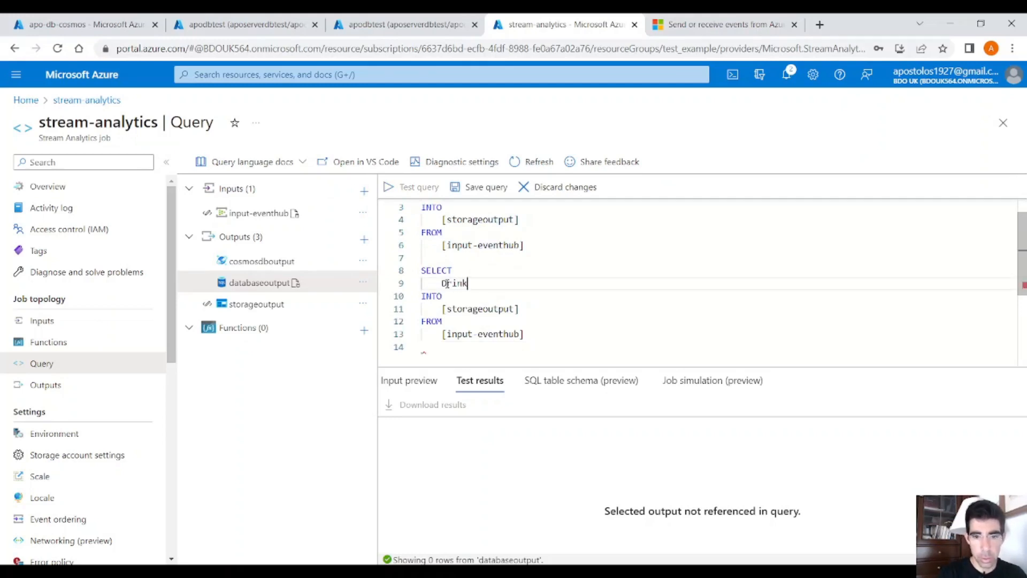
{"action": "type", "text": "Name,"}
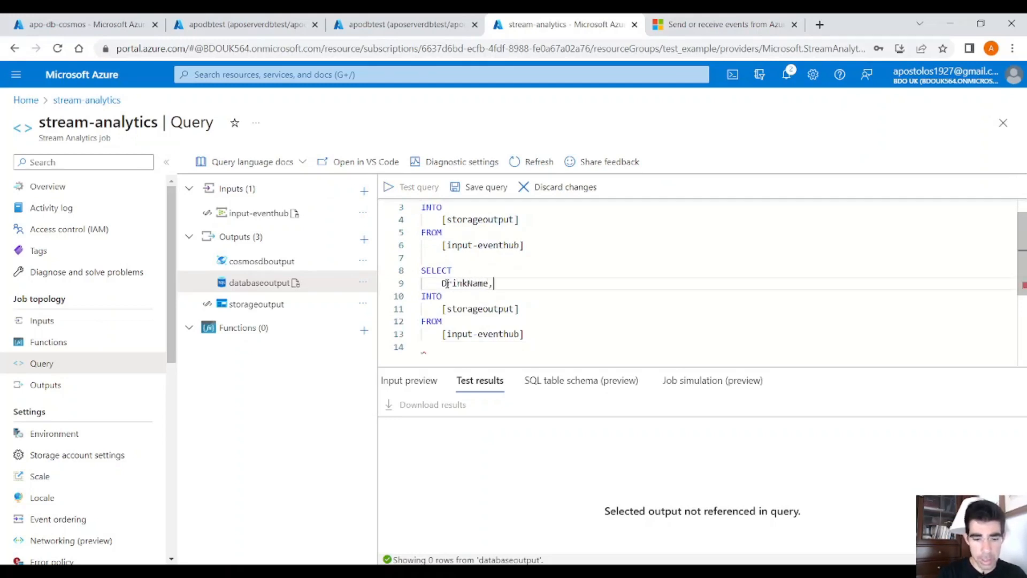
{"action": "type", "text": "avg()"}
{"action": "key", "text": "Left"}
{"action": "type", "text": "DrinkP"}
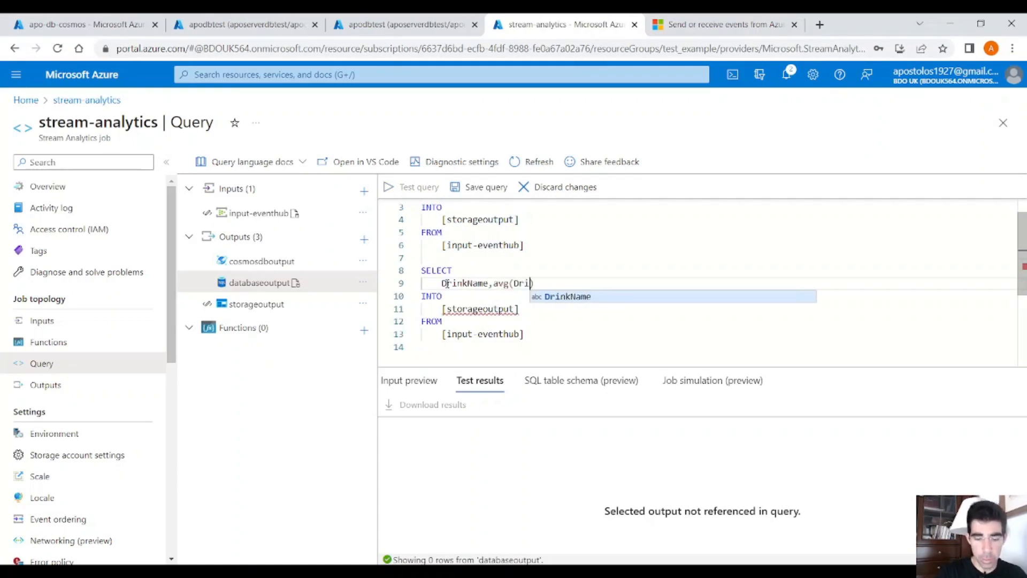
{"action": "type", "text": "rice"}
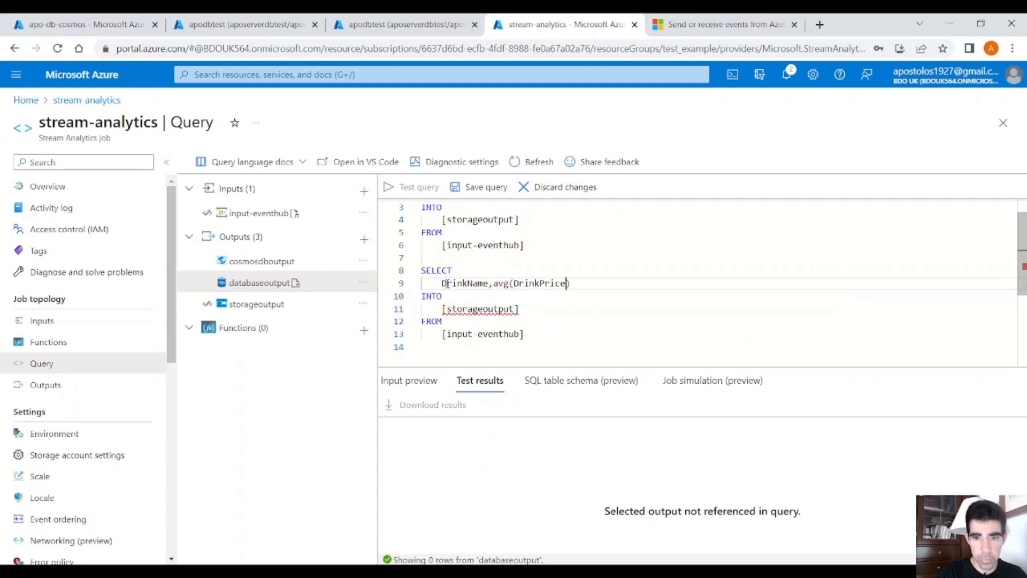
{"action": "key", "text": "End"}
{"action": "type", "text": "as A"}
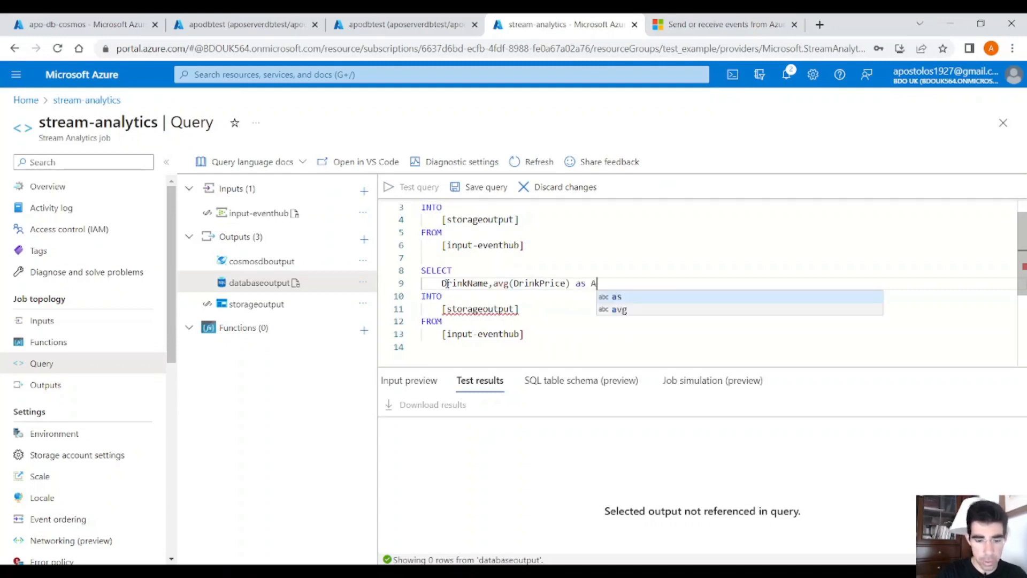
{"action": "type", "text": "veragePrice"}
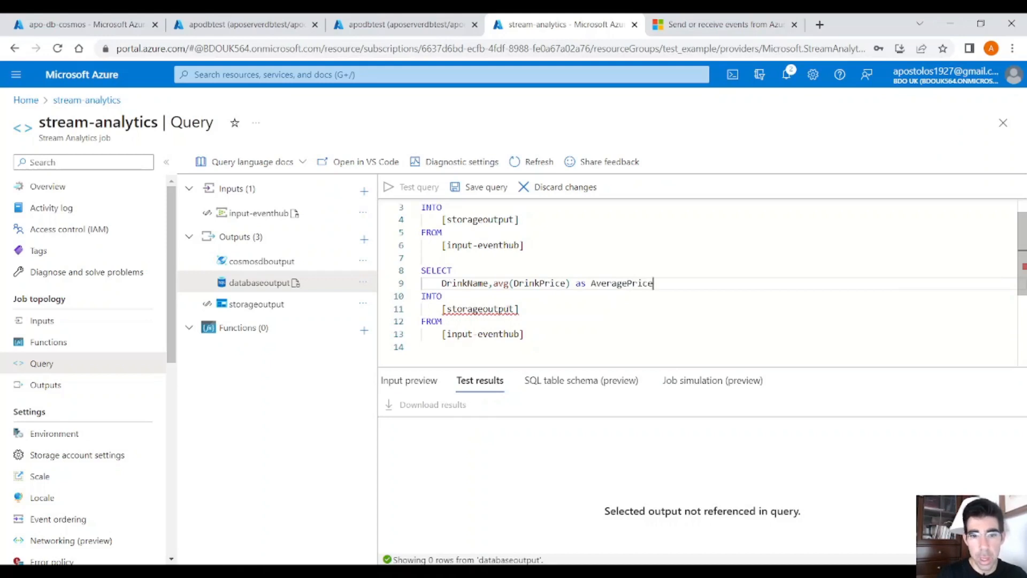
Step: Change the second query's INTO target to databaseoutput
{"action": "left_click", "coordinate": [481, 308]}
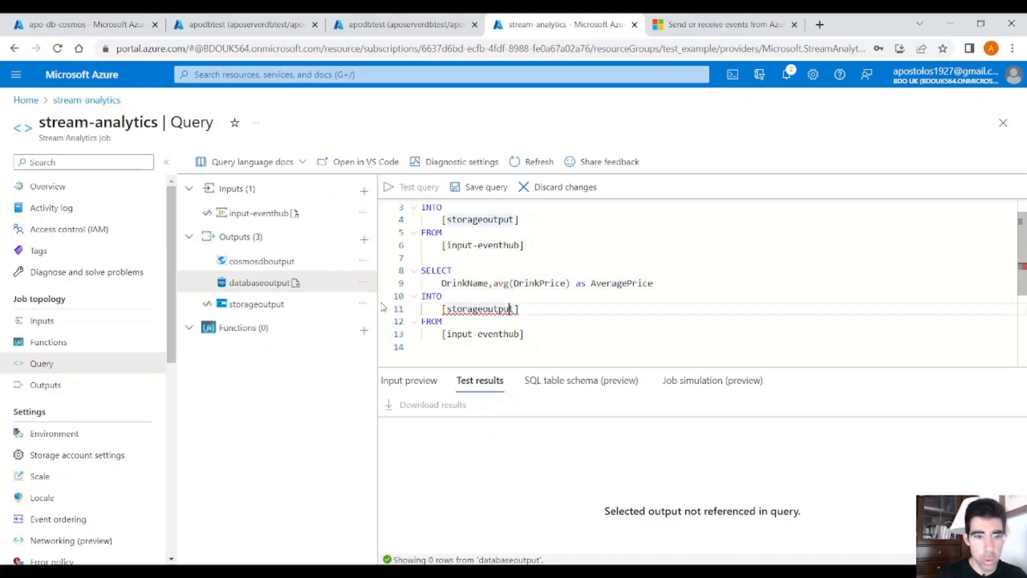
{"action": "double_click", "coordinate": [493, 309]}
{"action": "type", "text": "da"}
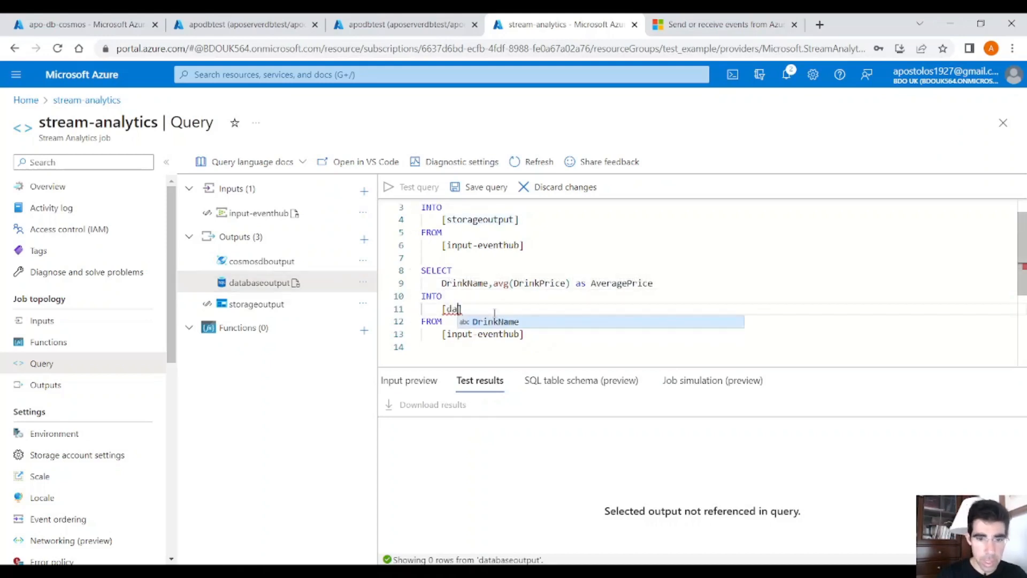
{"action": "type", "text": "tabaseoutpu"}
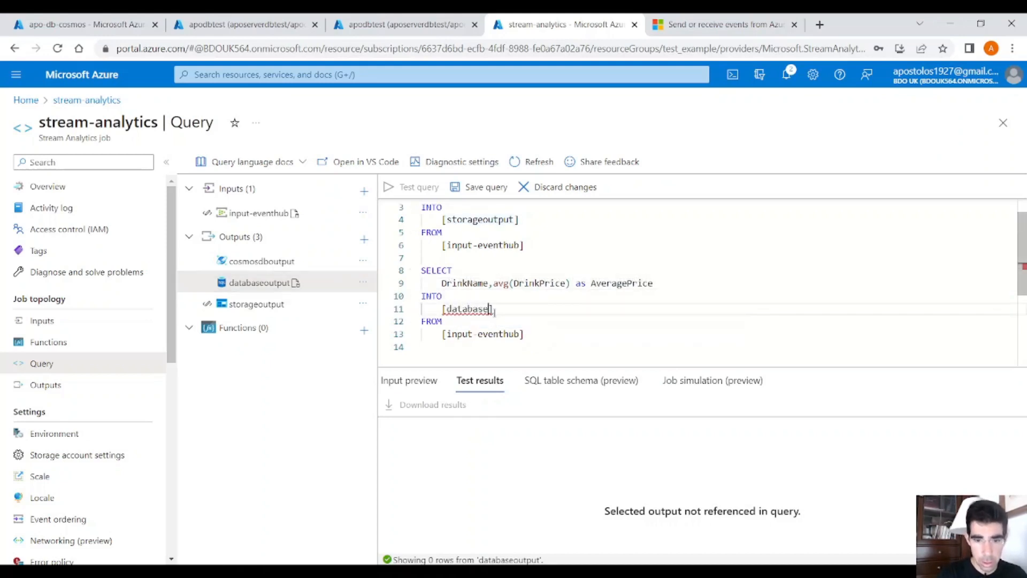
{"action": "type", "text": "t"}
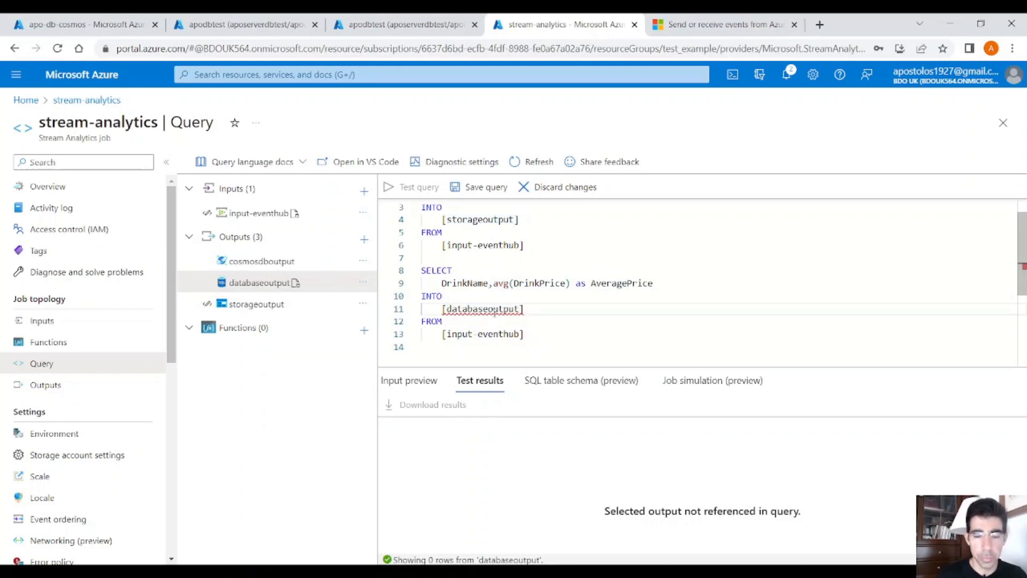
Step: Check the error on the avg expression and add GROUP BY DrinkName at the end of the second query
{"action": "left_click", "coordinate": [518, 334]}
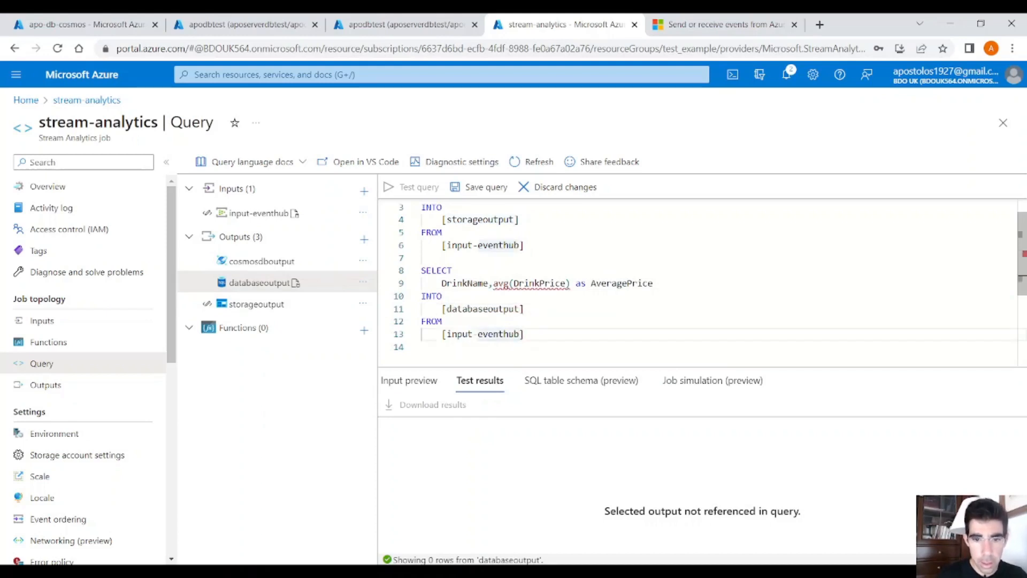
{"action": "mouse_move", "coordinate": [538, 289]}
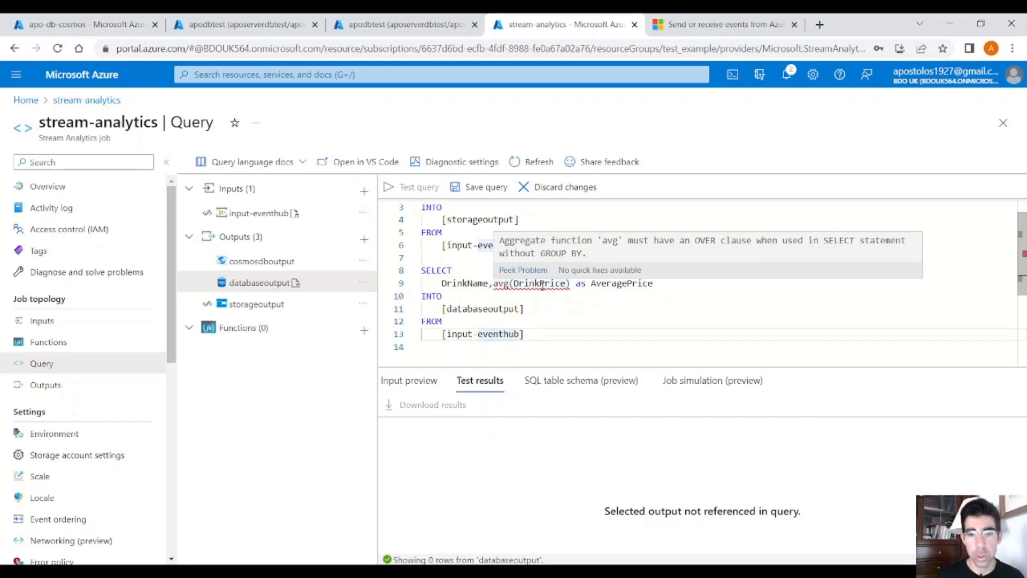
{"action": "key", "text": "Return"}
{"action": "type", "text": "G"}
{"action": "key", "text": "shift+Tab"}
{"action": "type", "text": "R"}
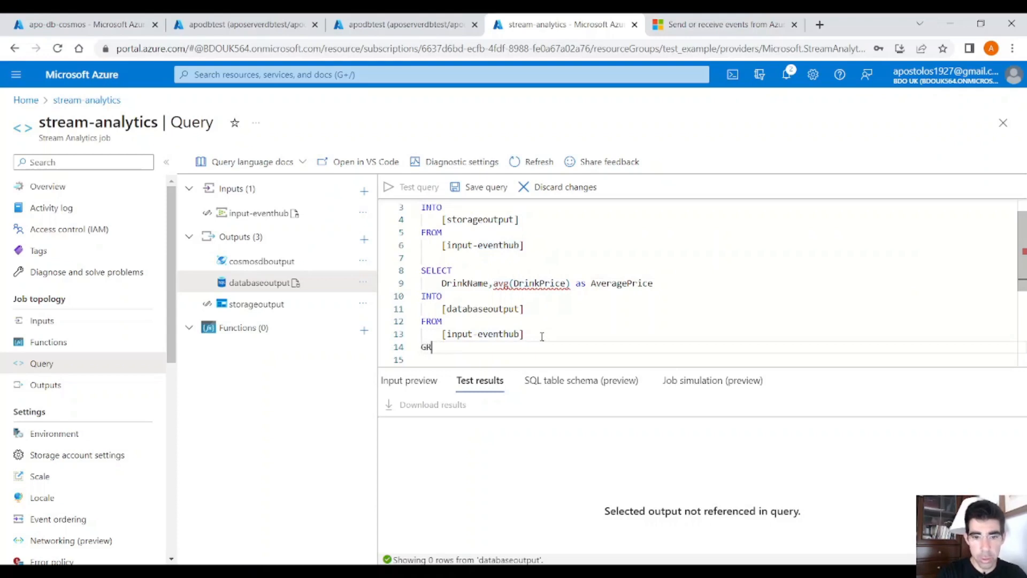
{"action": "type", "text": "OUP BY "}
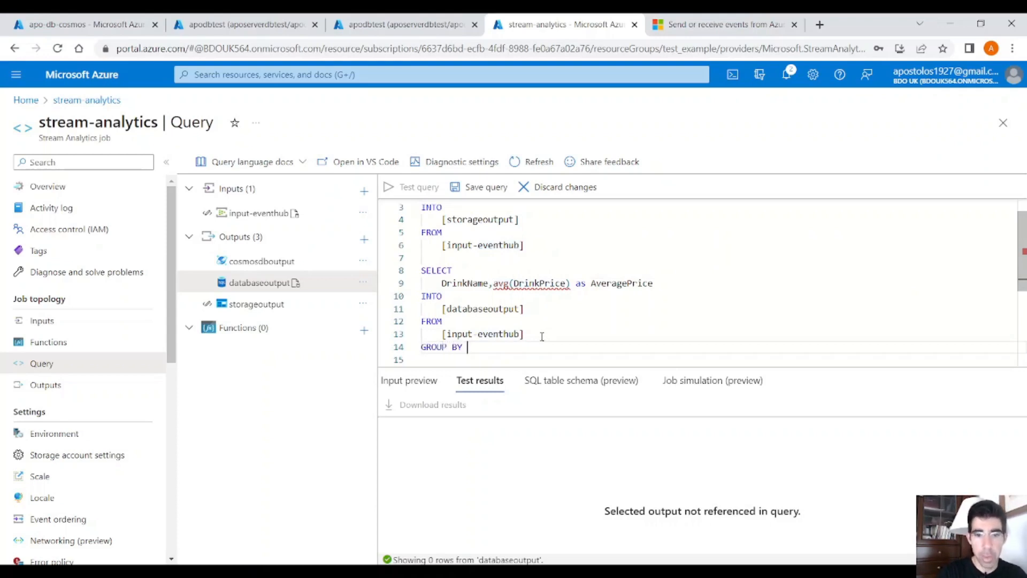
{"action": "type", "text": "DrinkName"}
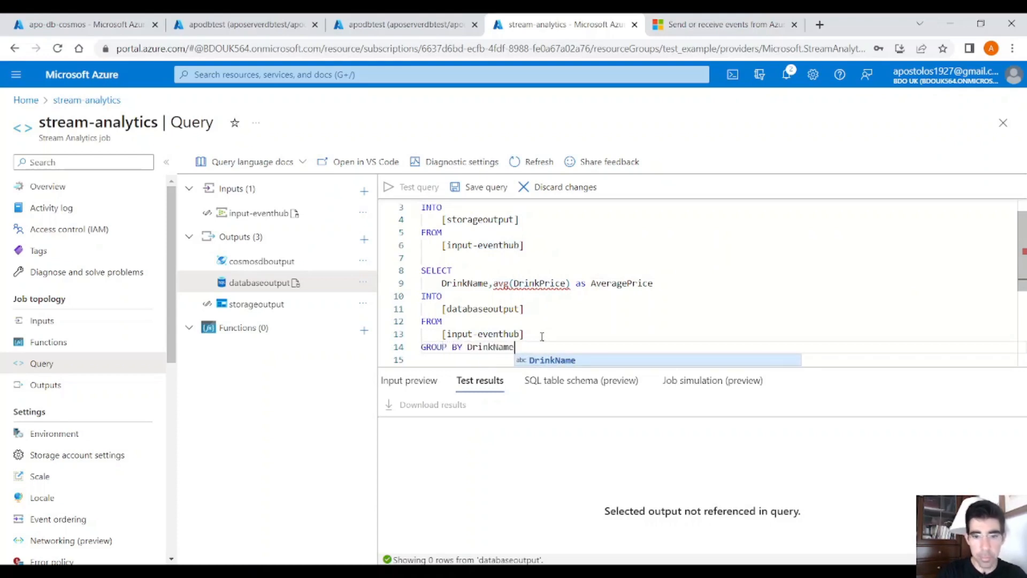
{"action": "left_click", "coordinate": [542, 336]}
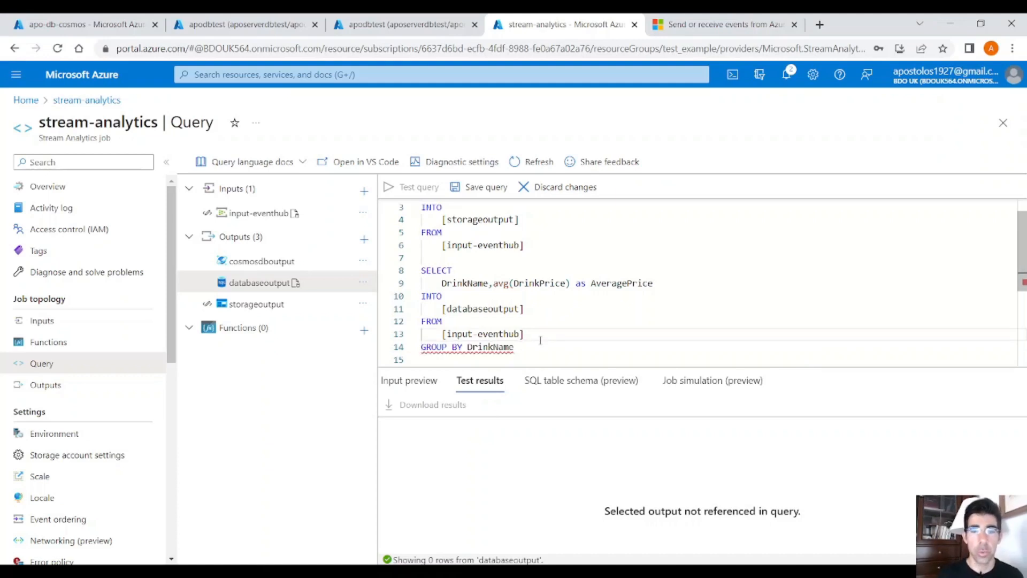
Step: Check the GROUP BY error and extend the clause with TumblingWindow(minute,10) after DrinkName
{"action": "mouse_move", "coordinate": [490, 347]}
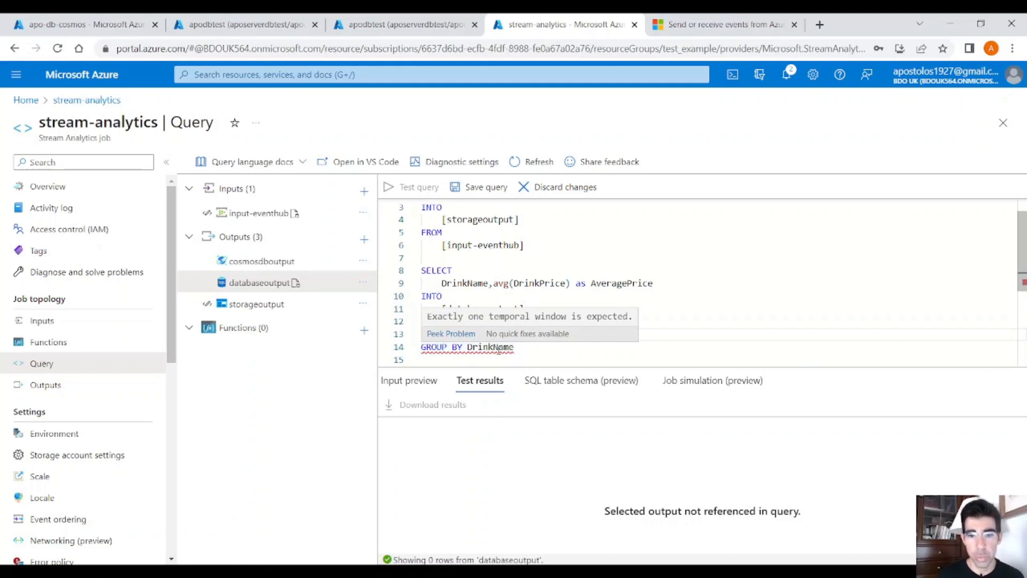
{"action": "left_click", "coordinate": [526, 349]}
{"action": "type", "text": ","}
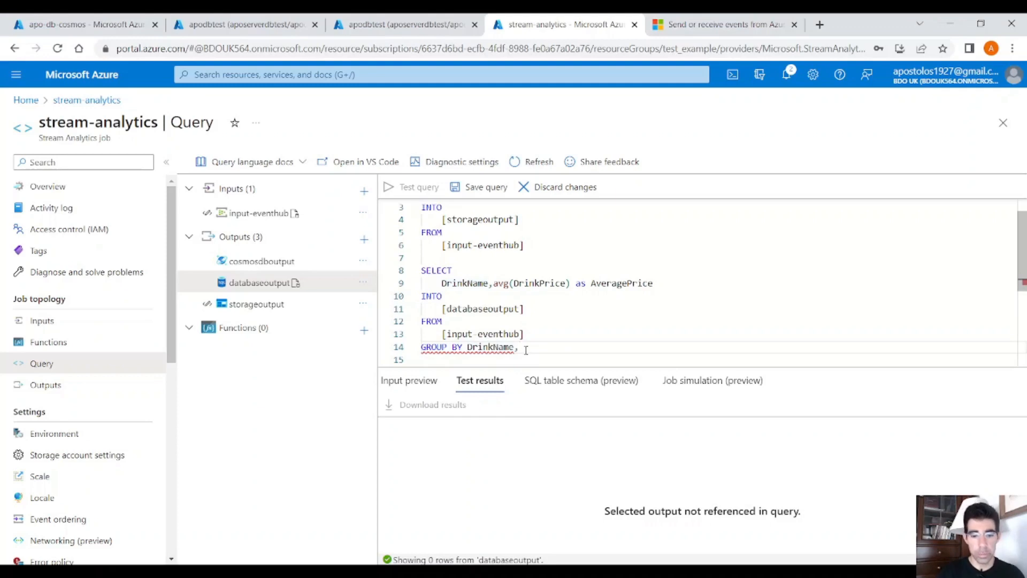
{"action": "type", "text": "Tumb"}
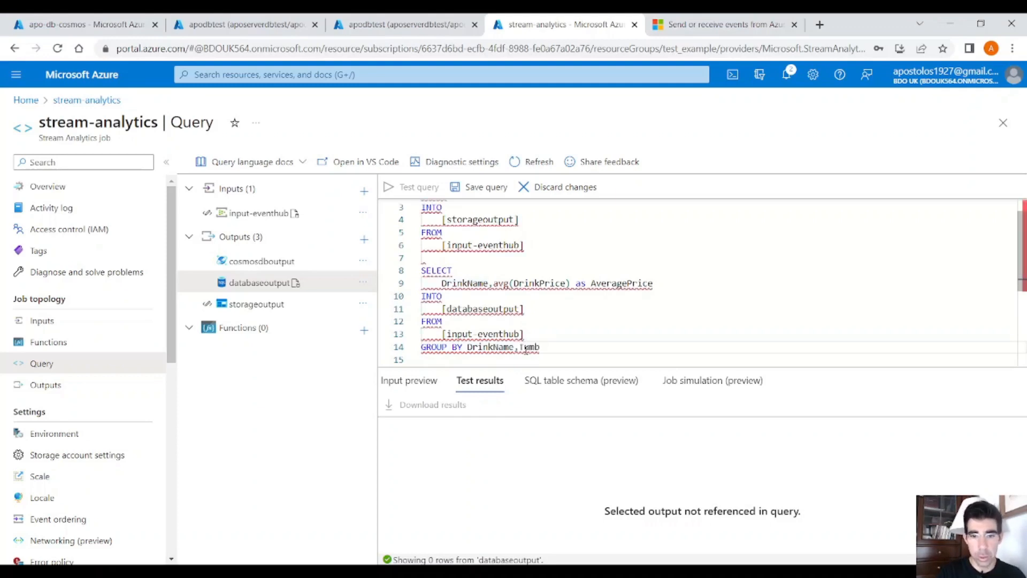
{"action": "type", "text": "ling"}
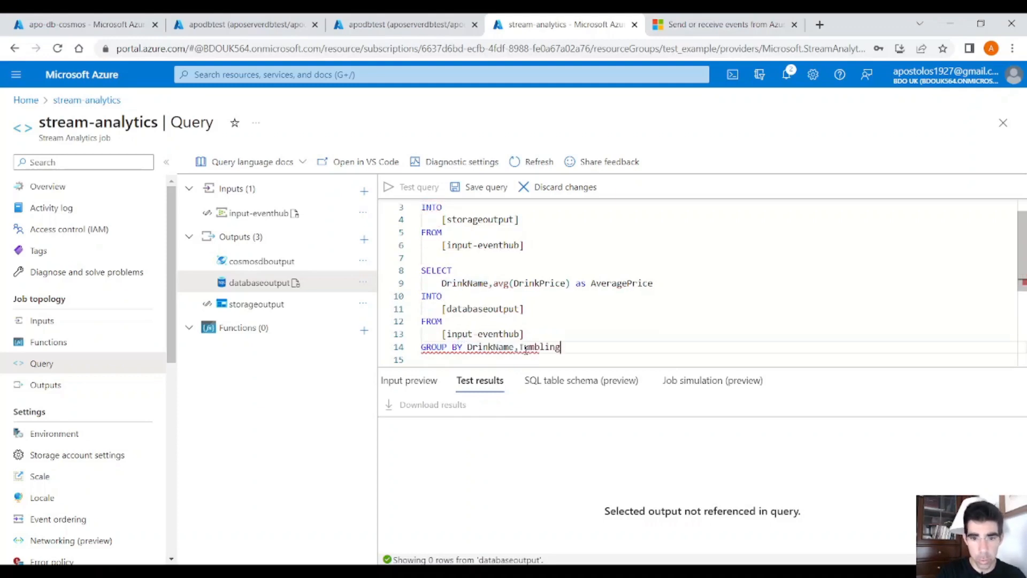
{"action": "type", "text": "Window"}
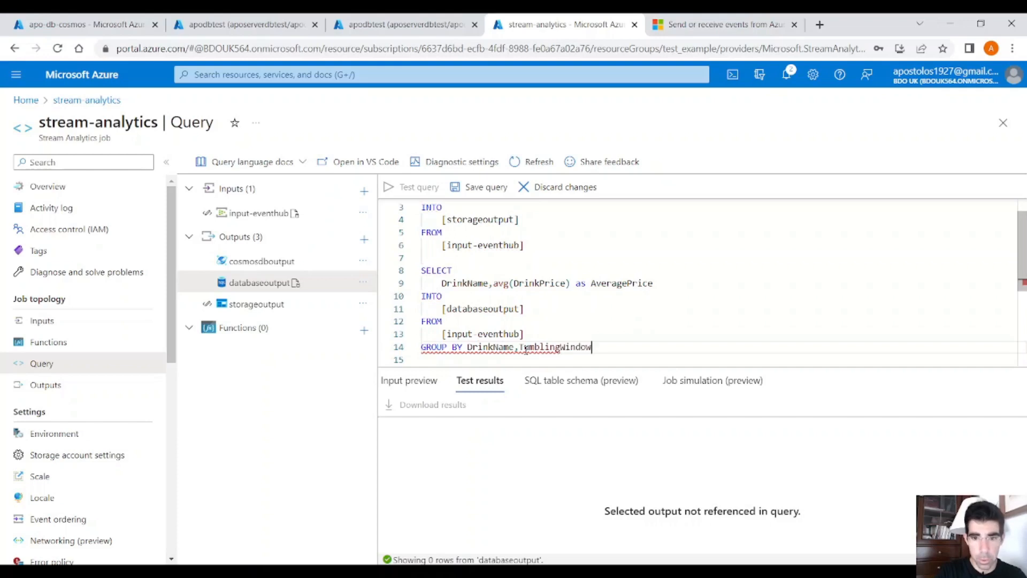
{"action": "type", "text": "()"}
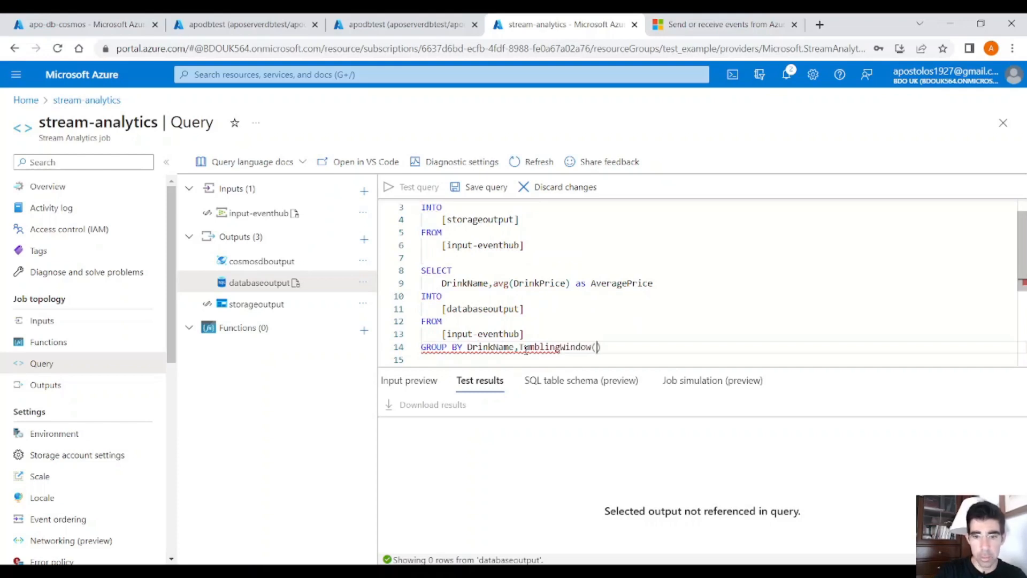
{"action": "type", "text": "minute,10"}
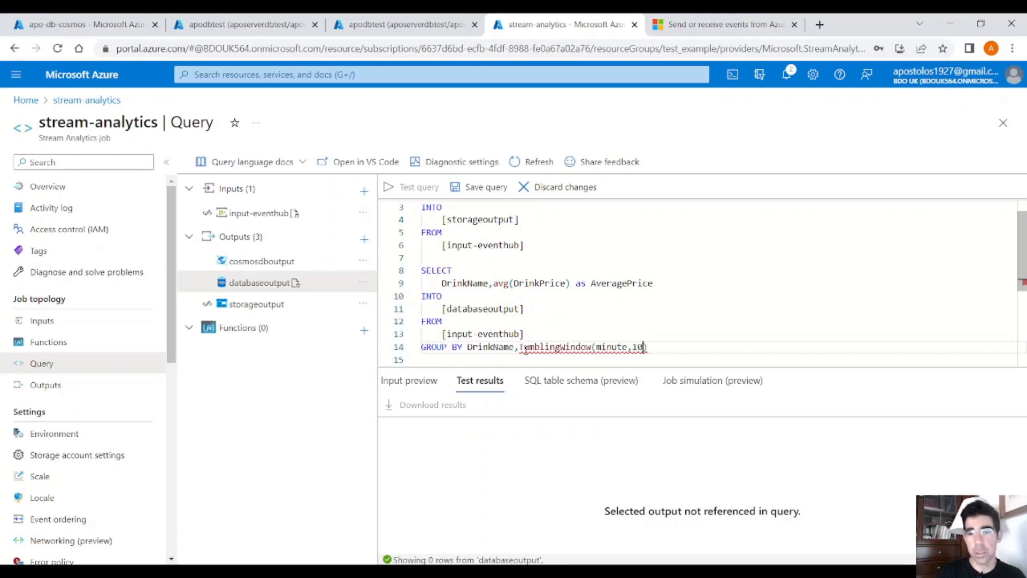
Step: Duplicate the whole databaseoutput query, including its GROUP BY line, below the existing queries
{"action": "left_click_drag", "start_coordinate": [657, 346], "coordinate": [412, 274]}
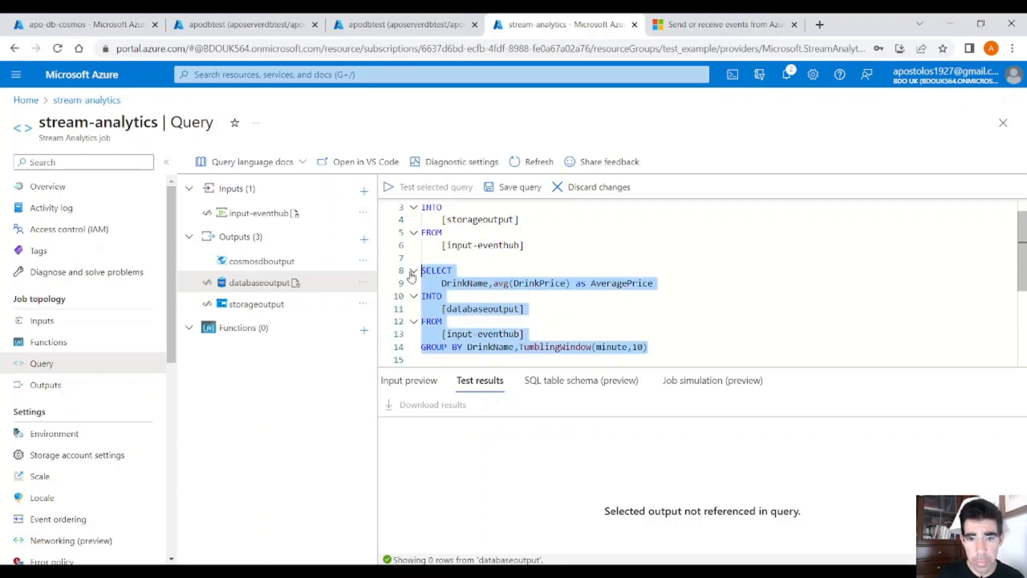
{"action": "left_click", "coordinate": [615, 347]}
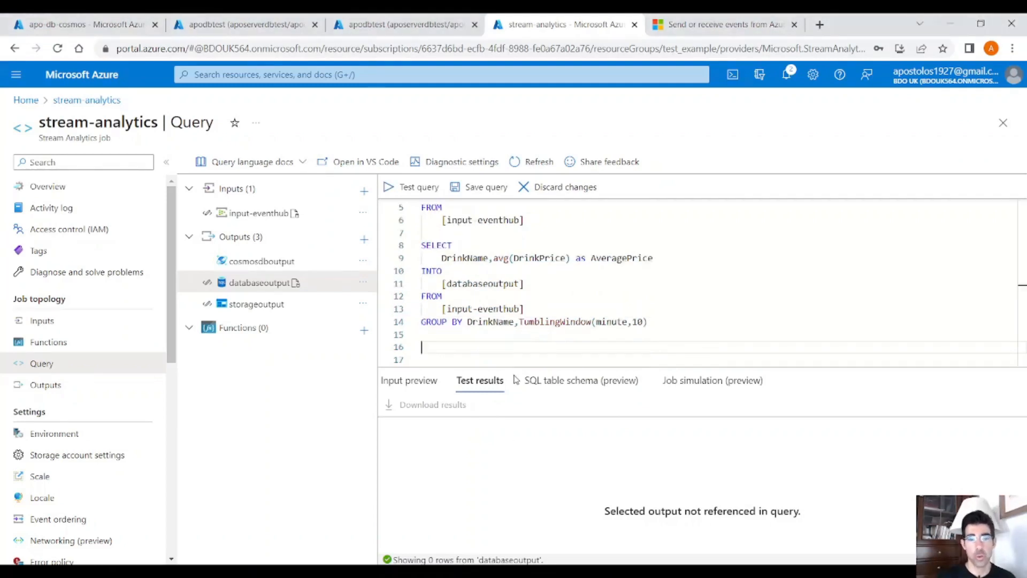
{"action": "left_click_drag", "start_coordinate": [672, 322], "coordinate": [429, 247]}
{"action": "key", "text": "ctrl+c"}
{"action": "left_click", "coordinate": [598, 347]}
{"action": "key", "text": "ctrl+v"}
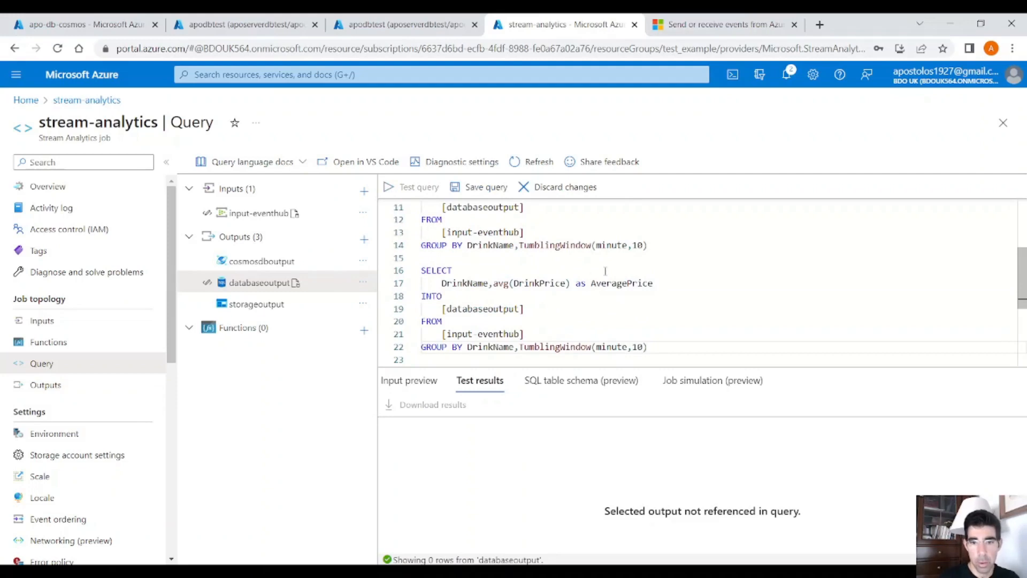
Step: In the third query's SELECT, replace avg with max and rename the alias to MaxPrice
{"action": "double_click", "coordinate": [615, 283]}
{"action": "double_click", "coordinate": [503, 283]}
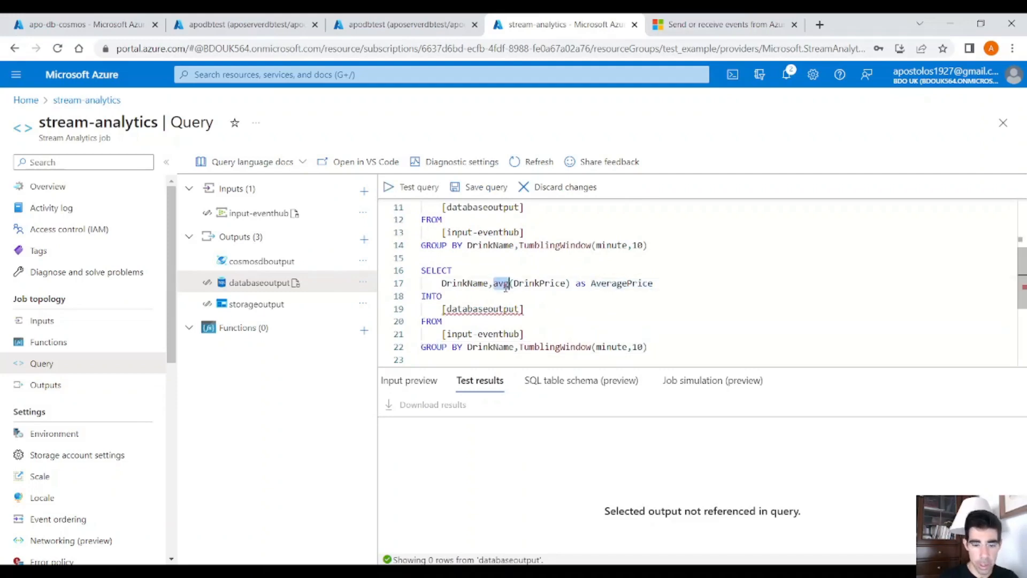
{"action": "type", "text": "max"}
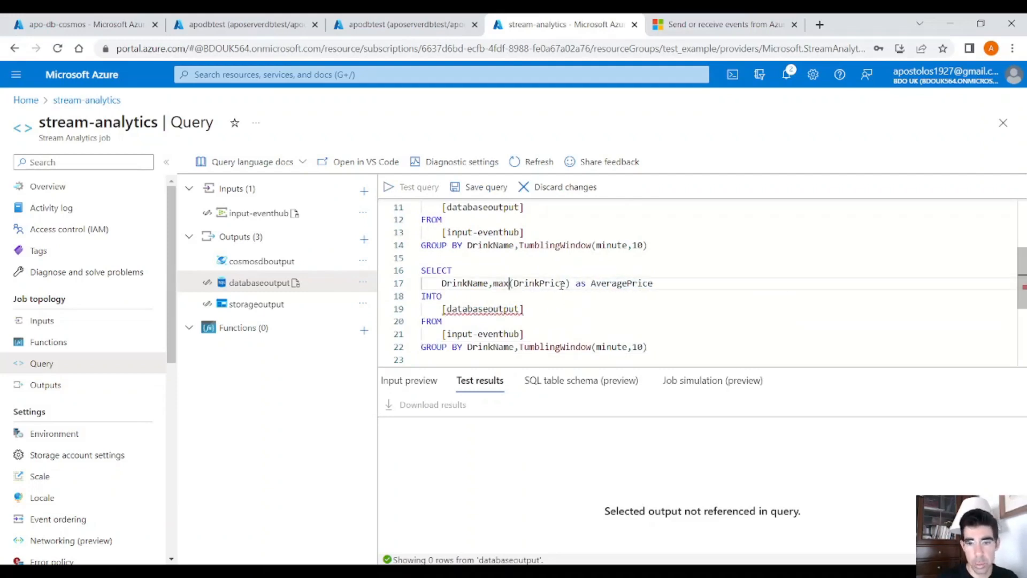
{"action": "left_click_drag", "start_coordinate": [591, 283], "coordinate": [652, 283]}
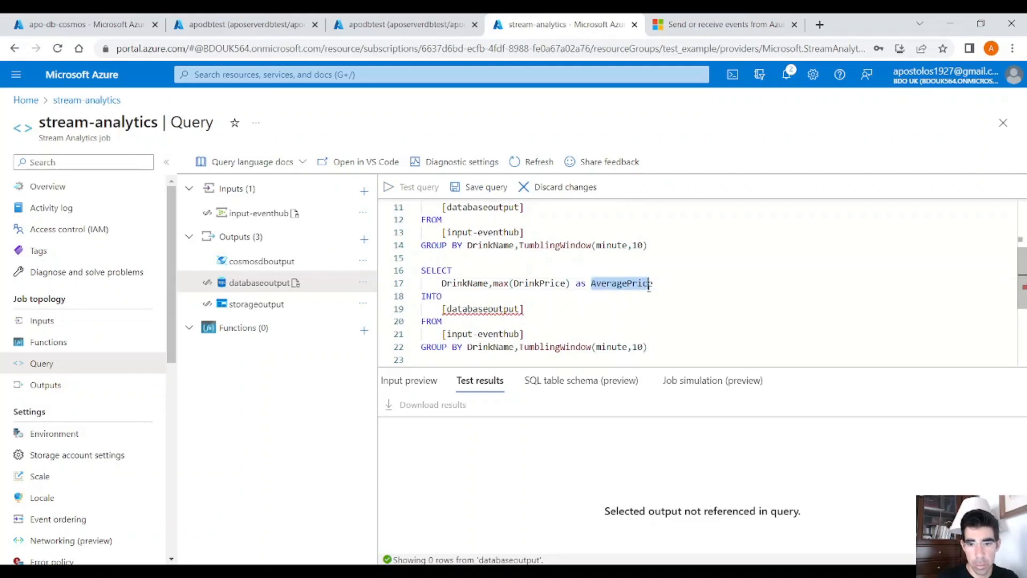
{"action": "key", "text": "alt+Tab"}
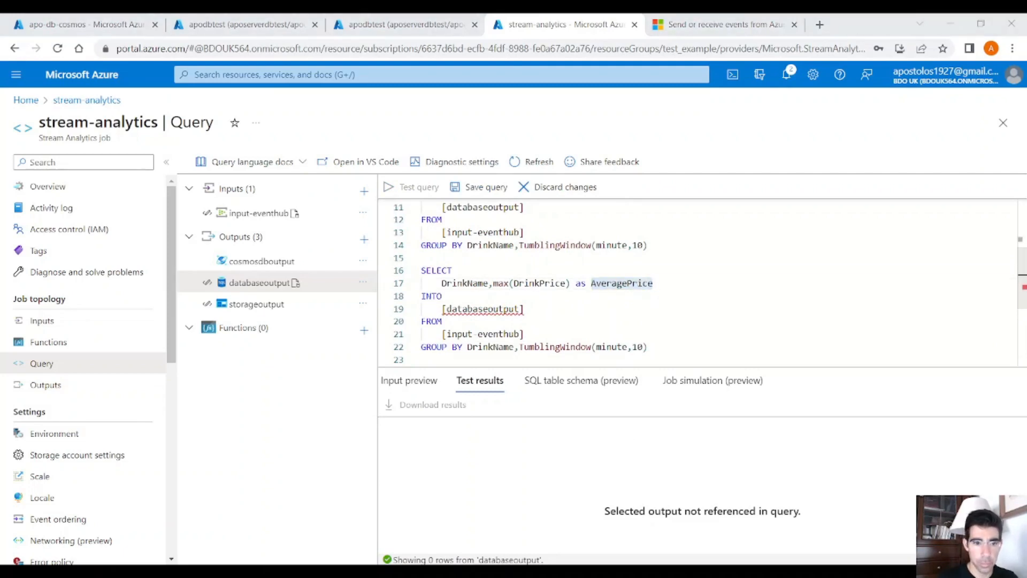
{"action": "key", "text": "alt+Tab"}
{"action": "type", "text": "MaxPrice"}
Step: Change the third query's INTO target to cosmosdboutput
{"action": "double_click", "coordinate": [490, 309]}
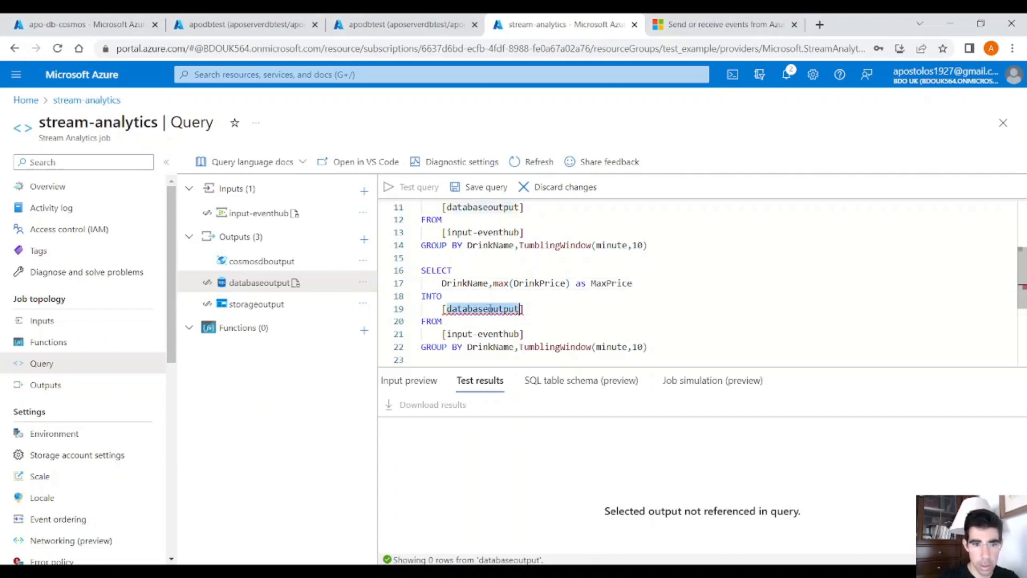
{"action": "type", "text": "cosmosdb"}
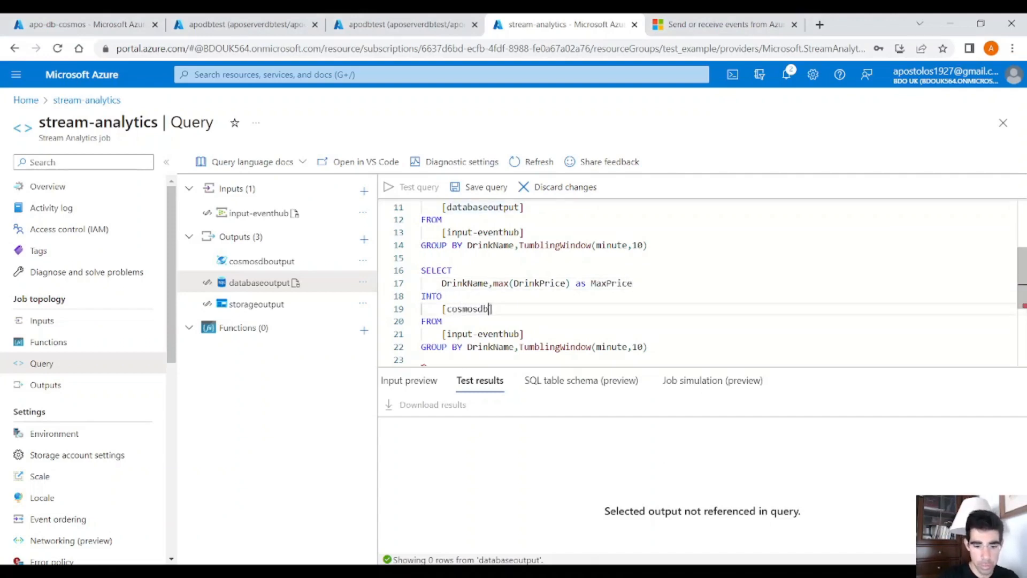
{"action": "type", "text": "output"}
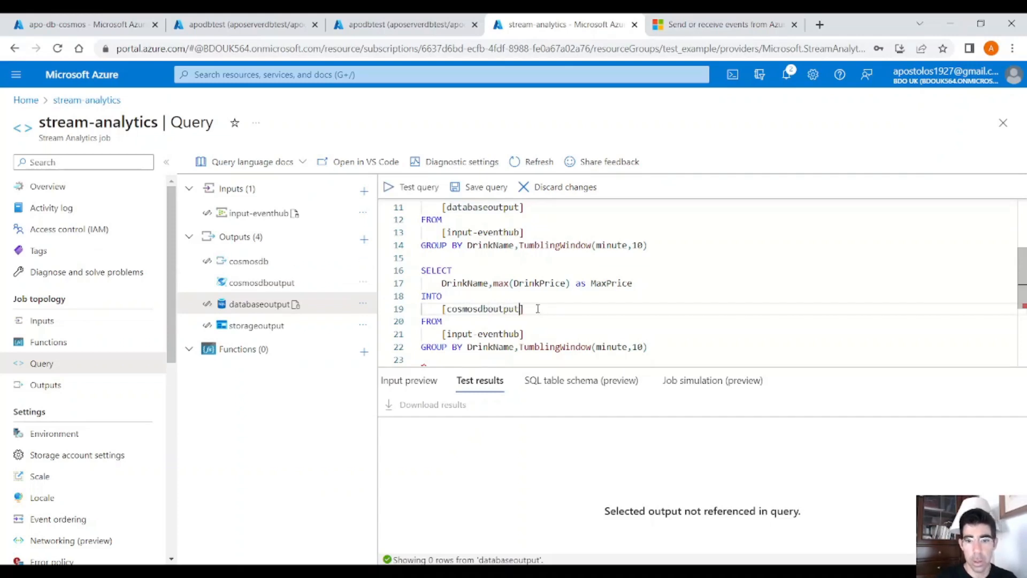
Step: Set the third query's tumbling window to 20 minutes and save the query
{"action": "left_click", "coordinate": [540, 347]}
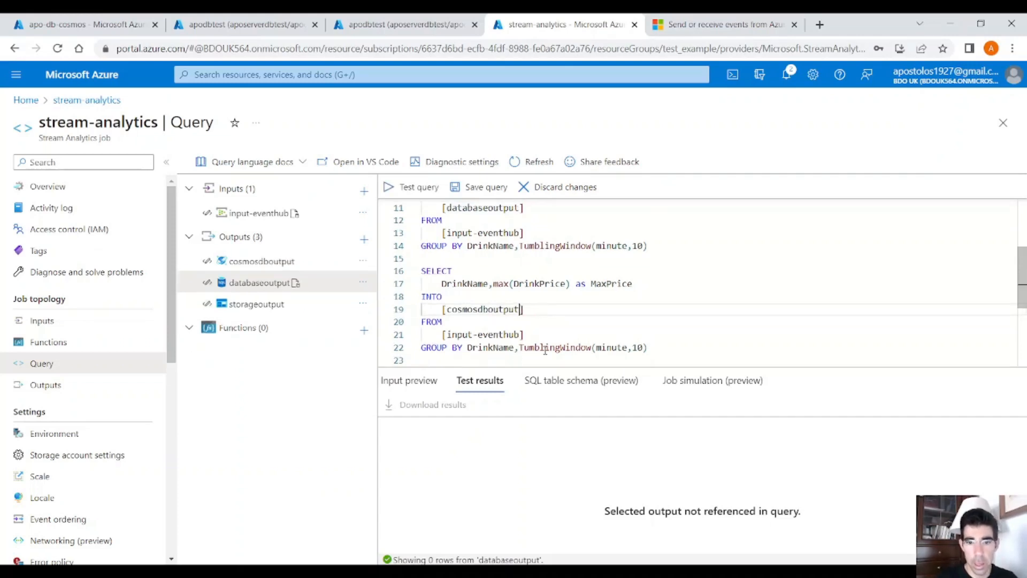
{"action": "double_click", "coordinate": [636, 346]}
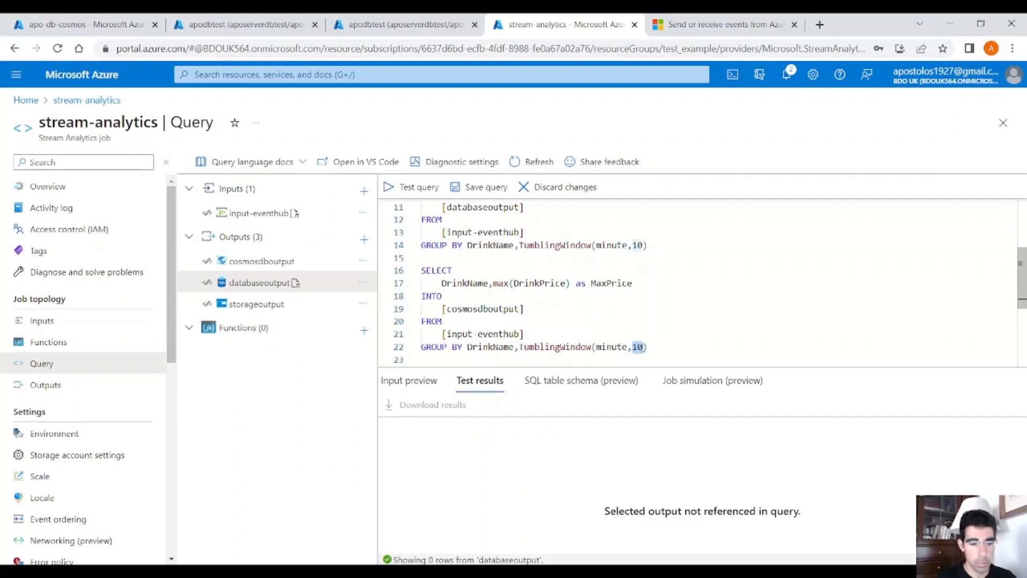
{"action": "type", "text": "20"}
{"action": "left_click_drag", "start_coordinate": [648, 346], "coordinate": [361, 279]}
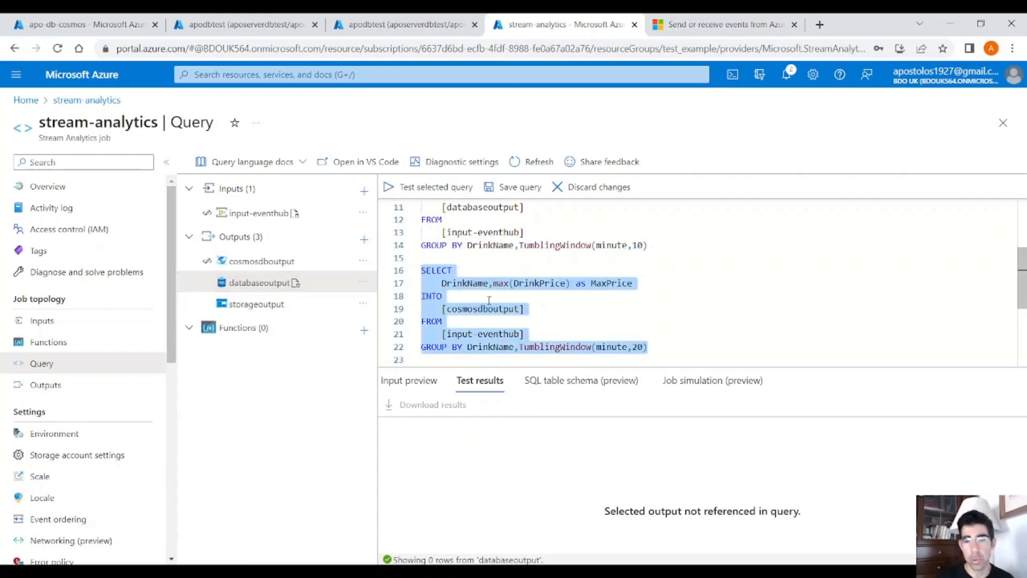
{"action": "double_click", "coordinate": [503, 344]}
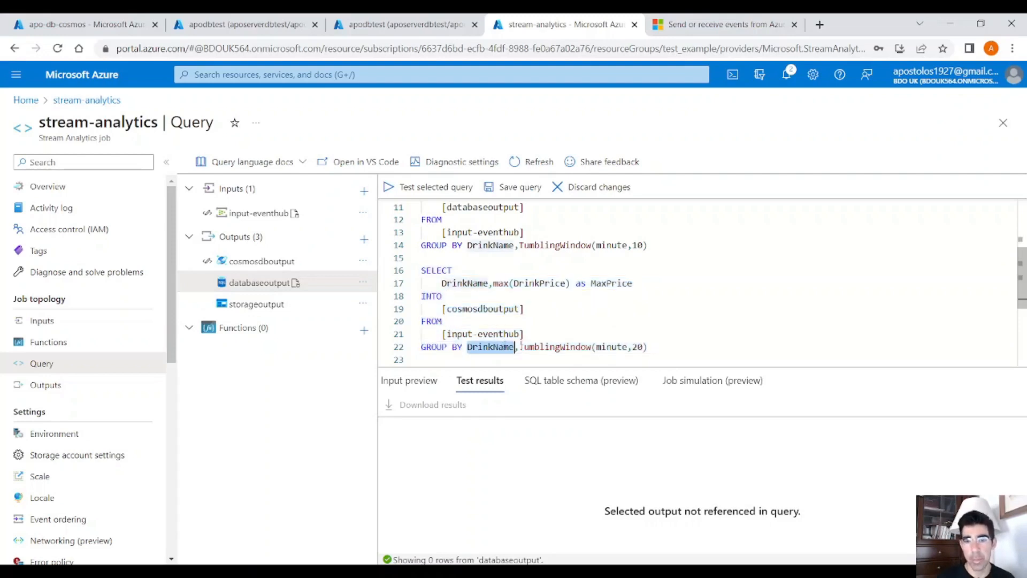
{"action": "left_click", "coordinate": [572, 346]}
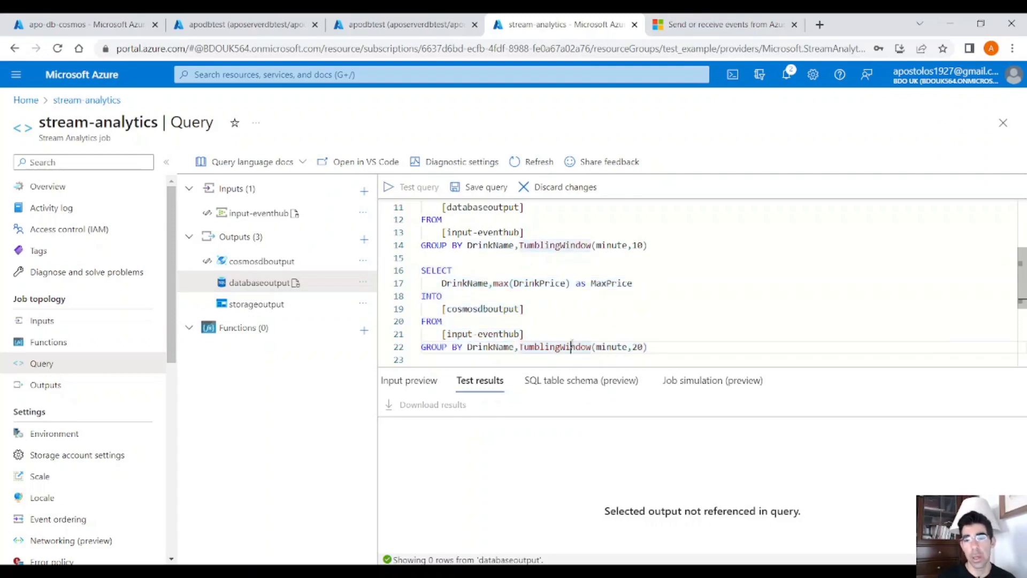
{"action": "double_click", "coordinate": [571, 346]}
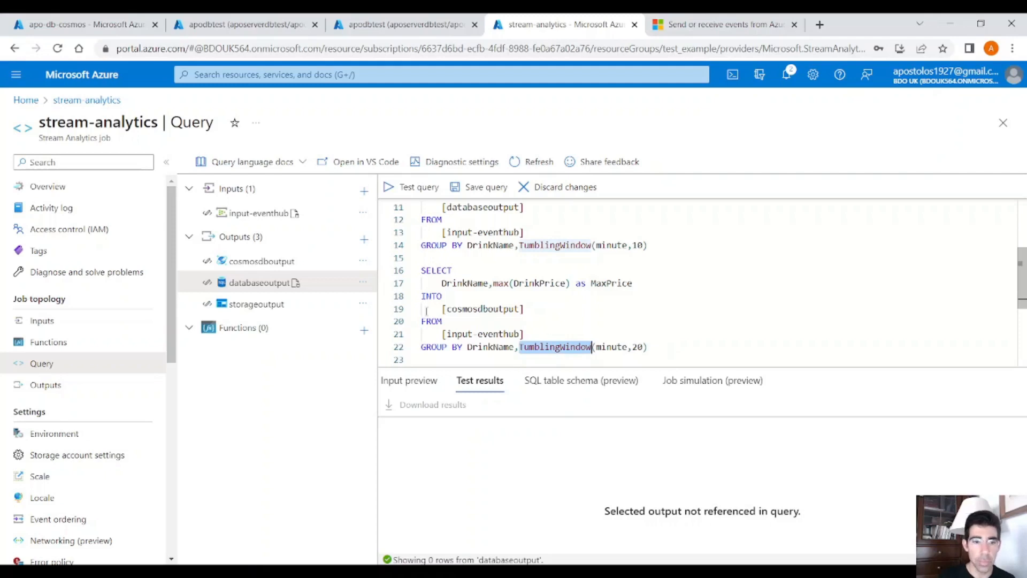
{"action": "left_click", "coordinate": [485, 188]}
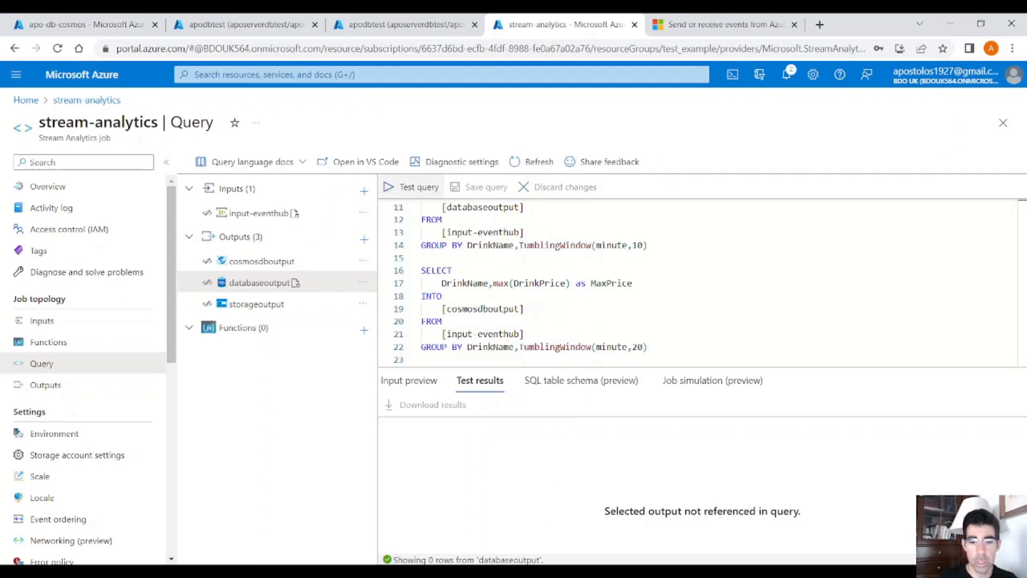
Step: Refresh the input preview of input-eventhub and look through the sampled drink events
{"action": "left_click", "coordinate": [411, 381]}
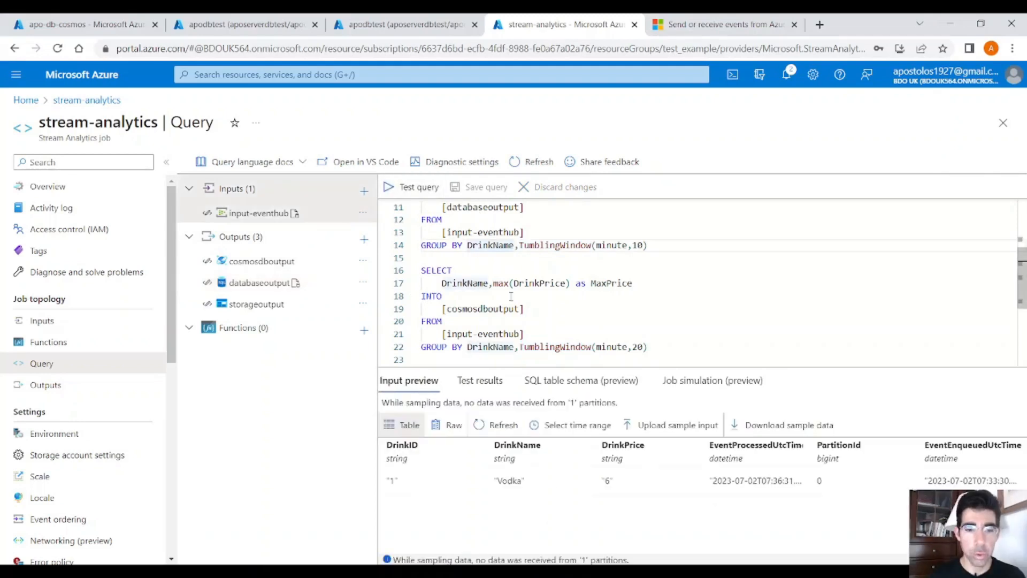
{"action": "left_click", "coordinate": [495, 427]}
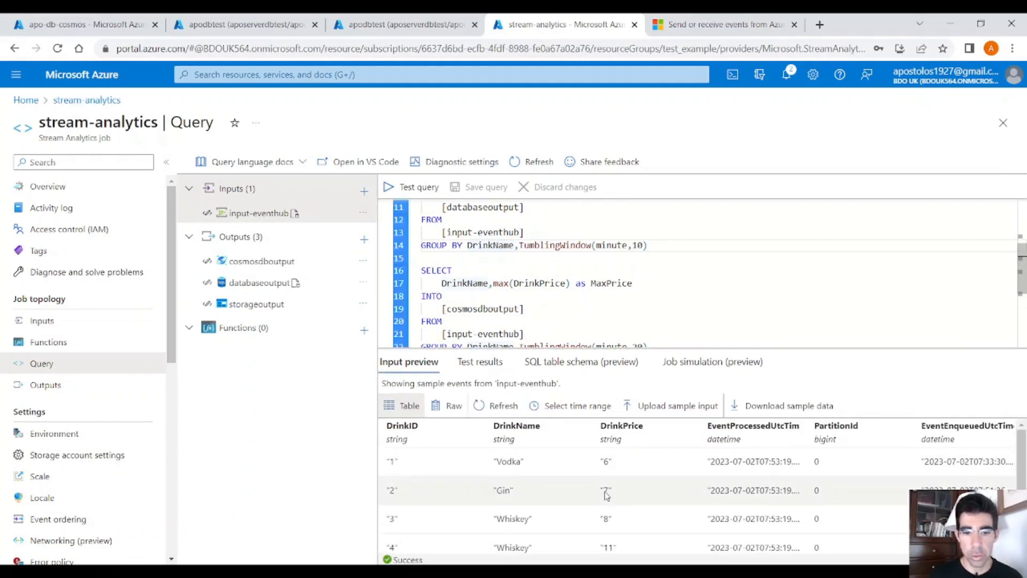
{"action": "scroll", "coordinate": [607, 495], "scroll_direction": "down", "scroll_amount": 1}
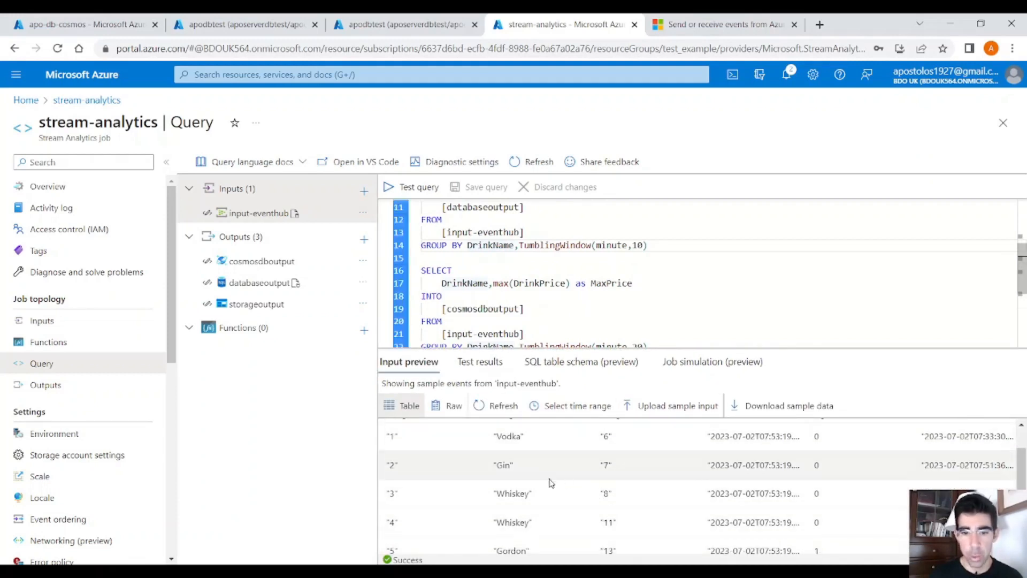
{"action": "scroll", "coordinate": [588, 459], "scroll_direction": "up", "scroll_amount": 1}
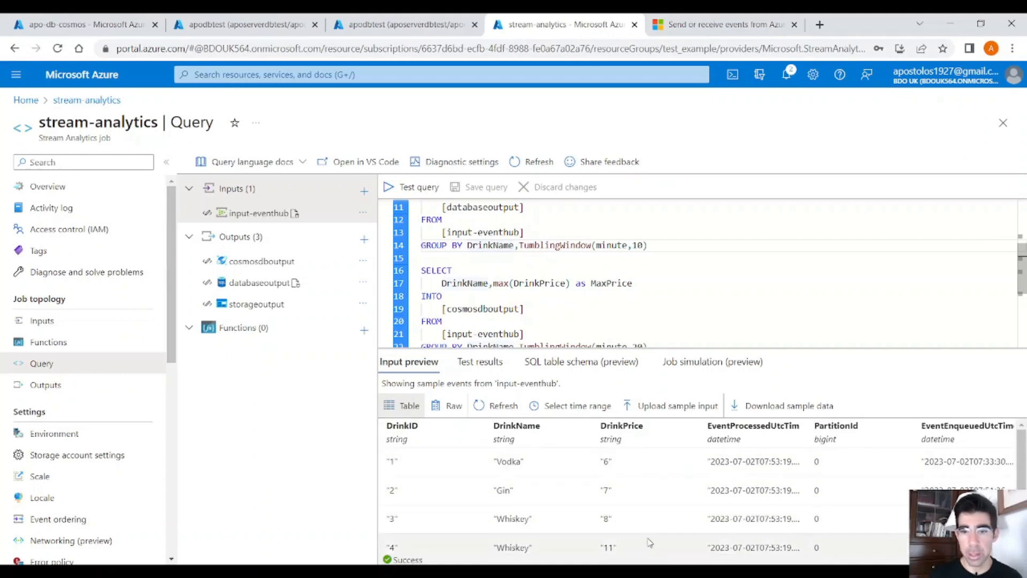
Step: Replace the asterisk in the first query's SELECT with DrinkID,DrinkName,DrinkPrice
{"action": "scroll", "coordinate": [596, 275], "scroll_direction": "up", "scroll_amount": 4}
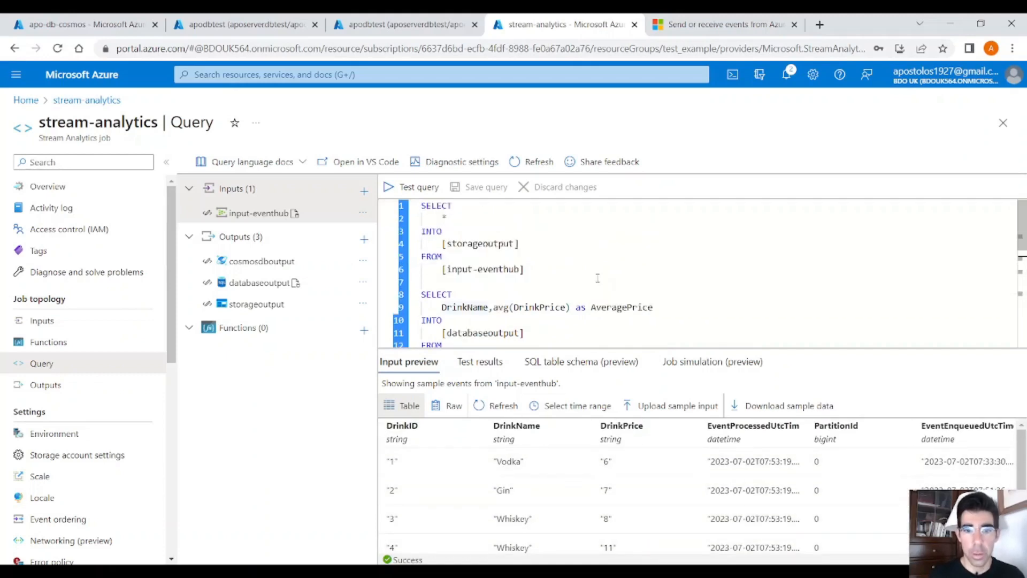
{"action": "double_click", "coordinate": [442, 219]}
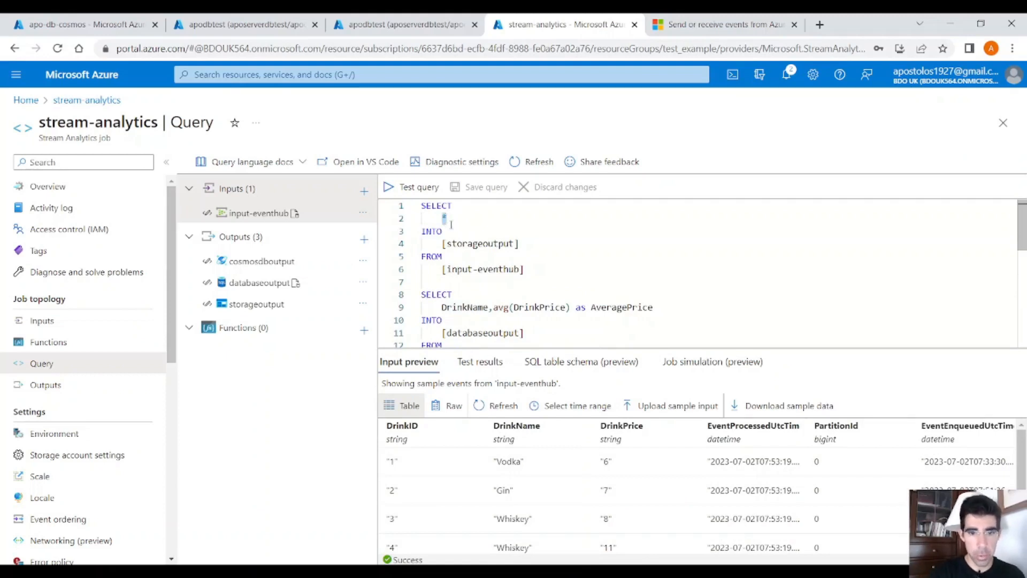
{"action": "type", "text": "Drink"}
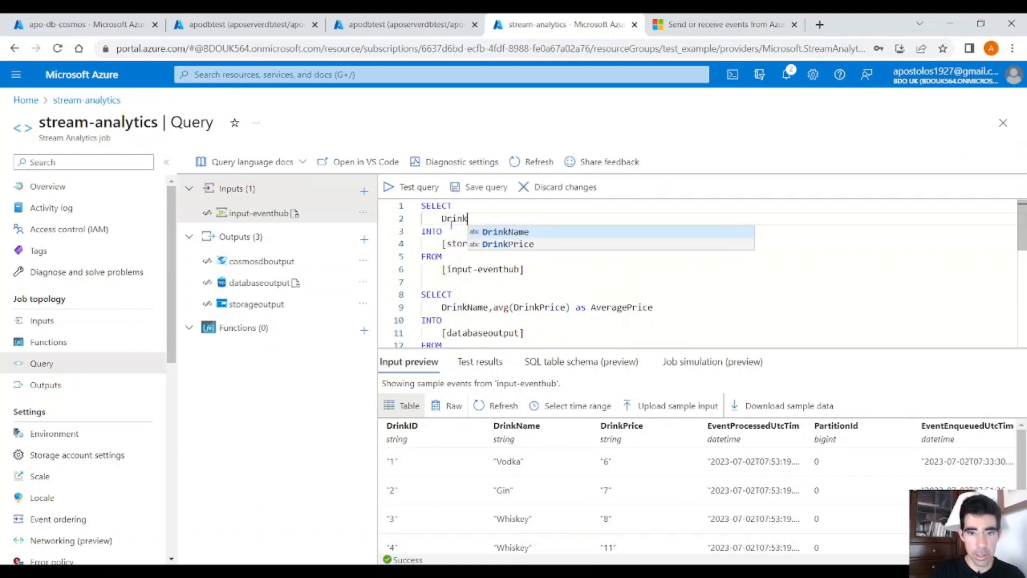
{"action": "type", "text": "ID,Dr"}
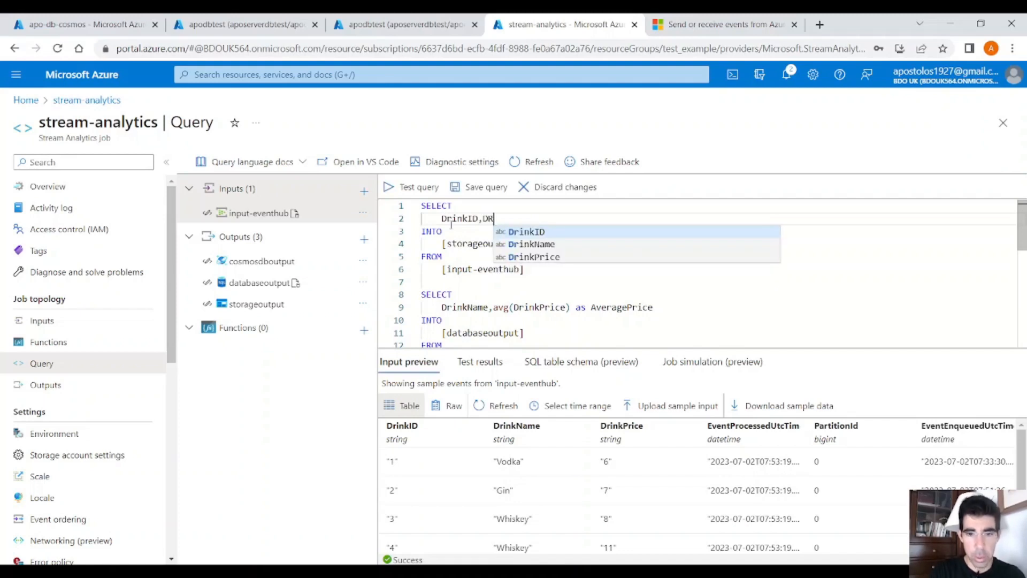
{"action": "type", "text": "ink"}
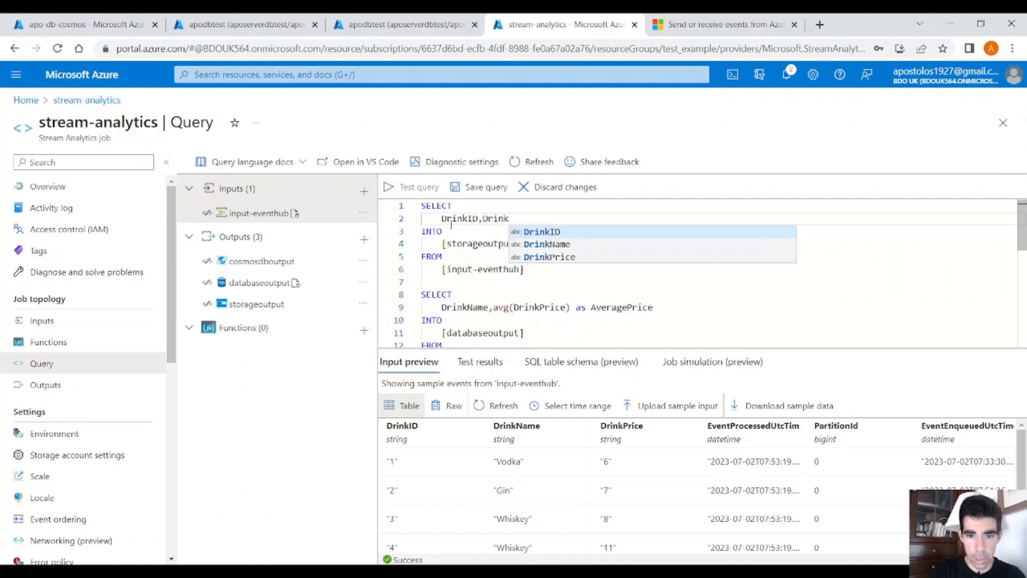
{"action": "type", "text": "Name,Drink"}
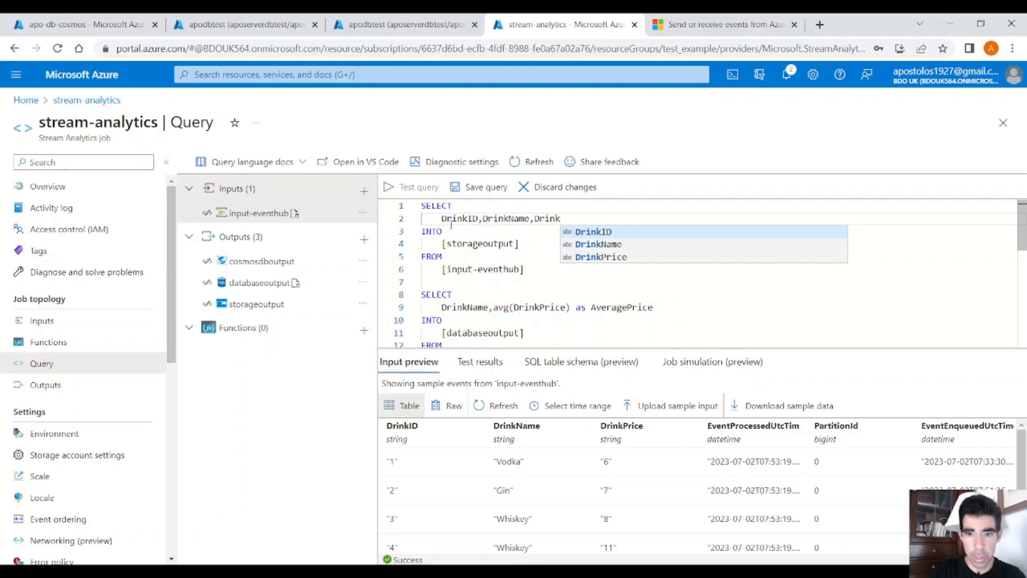
{"action": "type", "text": "Price"}
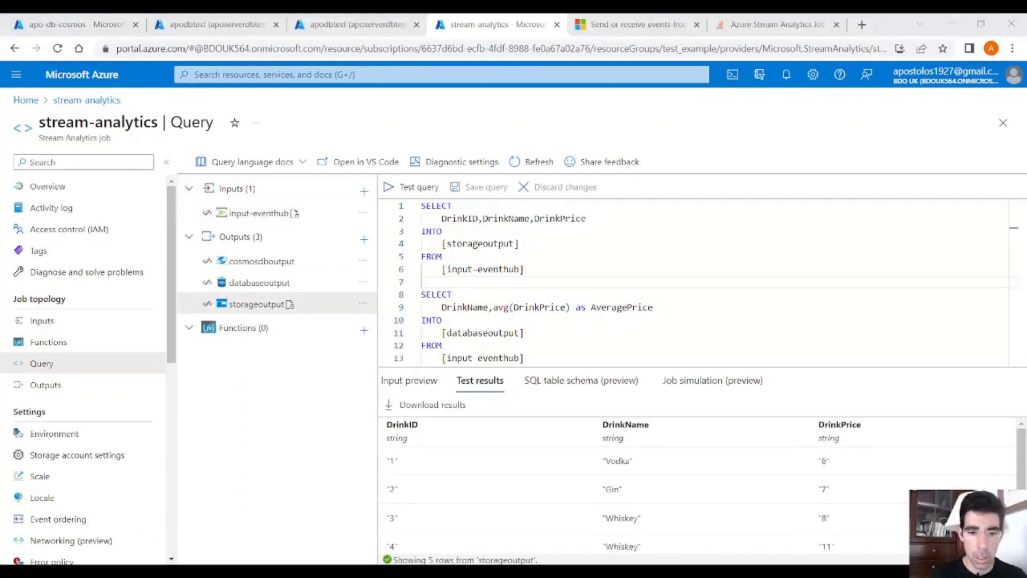
Step: Test the storageoutput query and the databaseoutput query, each selected on its own
{"action": "left_click_drag", "start_coordinate": [524, 269], "coordinate": [422, 194]}
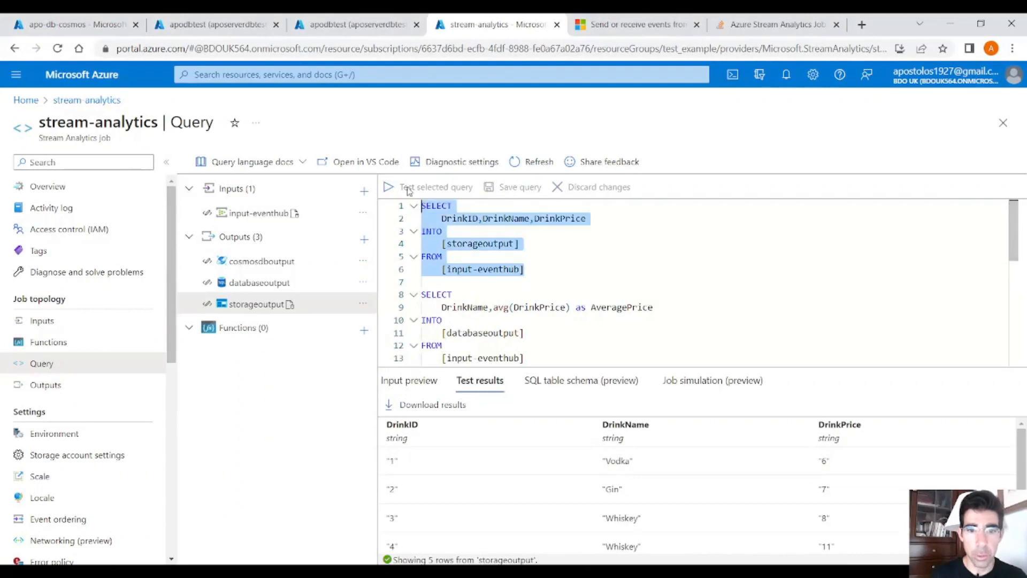
{"action": "left_click", "coordinate": [436, 189]}
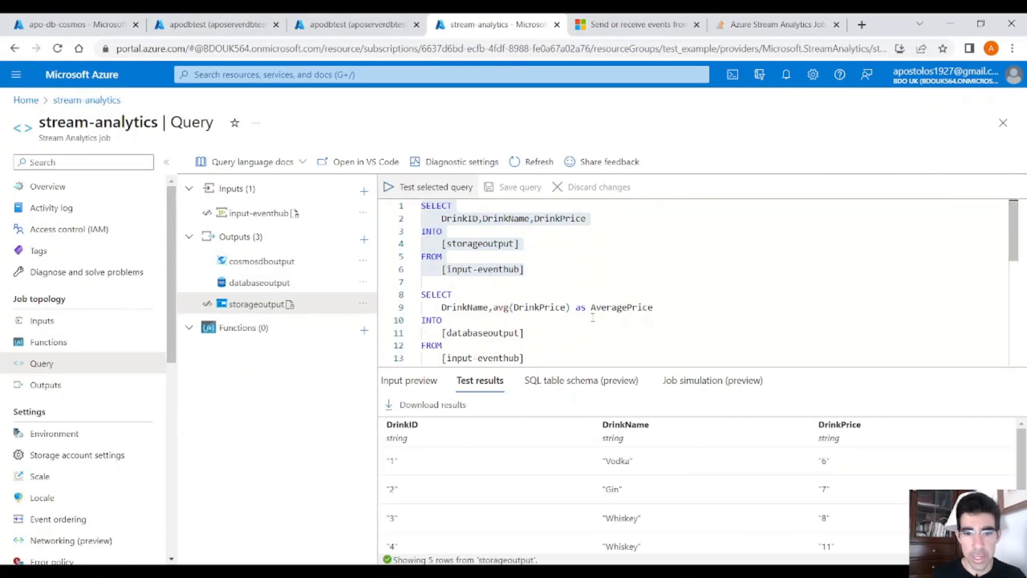
{"action": "scroll", "coordinate": [592, 317], "scroll_direction": "down", "scroll_amount": 1}
{"action": "left_click_drag", "start_coordinate": [647, 328], "coordinate": [420, 254]}
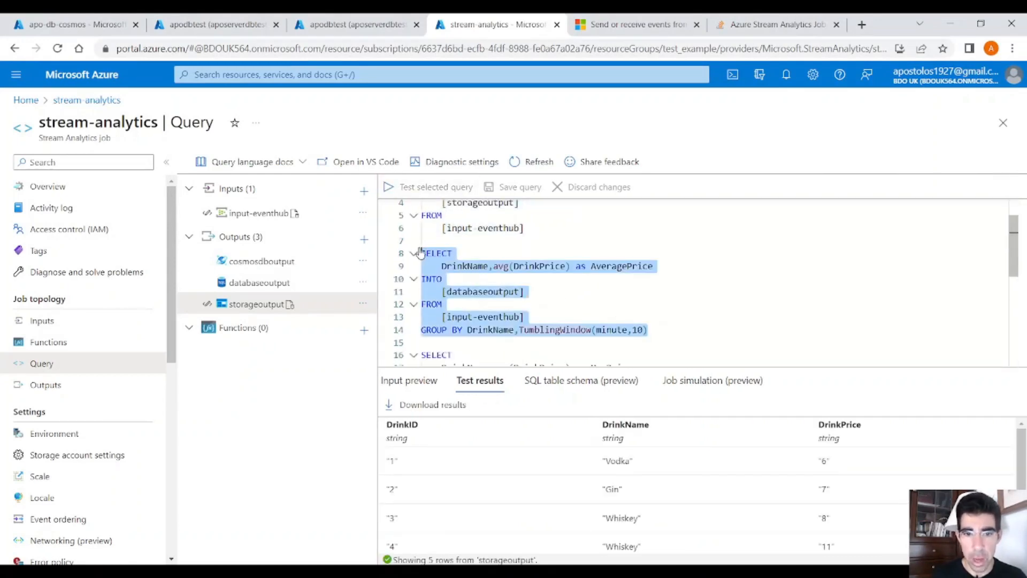
{"action": "left_click", "coordinate": [445, 187]}
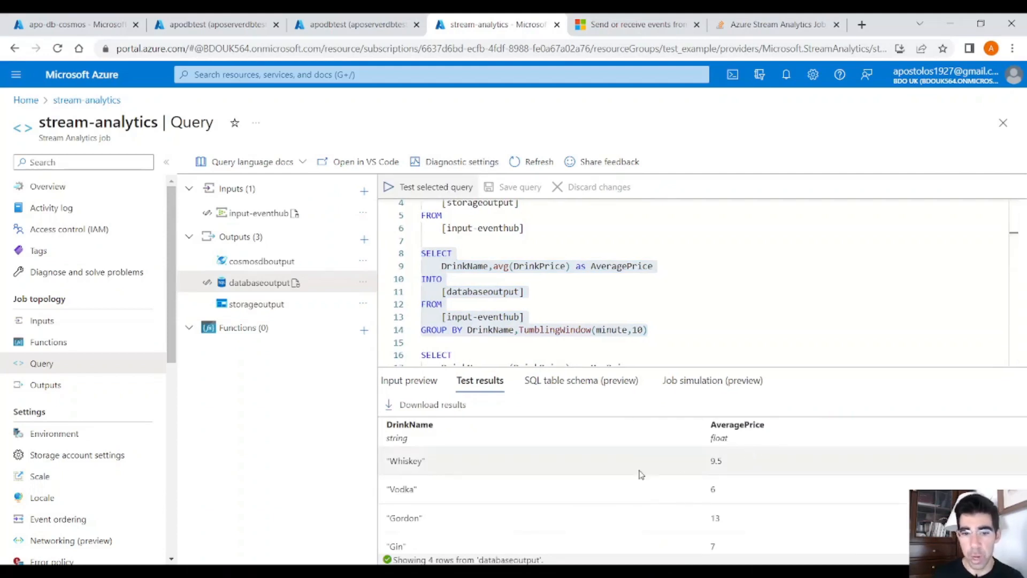
Step: Test only the third query, which writes MaxPrice per drink into cosmosdboutput
{"action": "scroll", "coordinate": [548, 329], "scroll_direction": "down", "scroll_amount": 3}
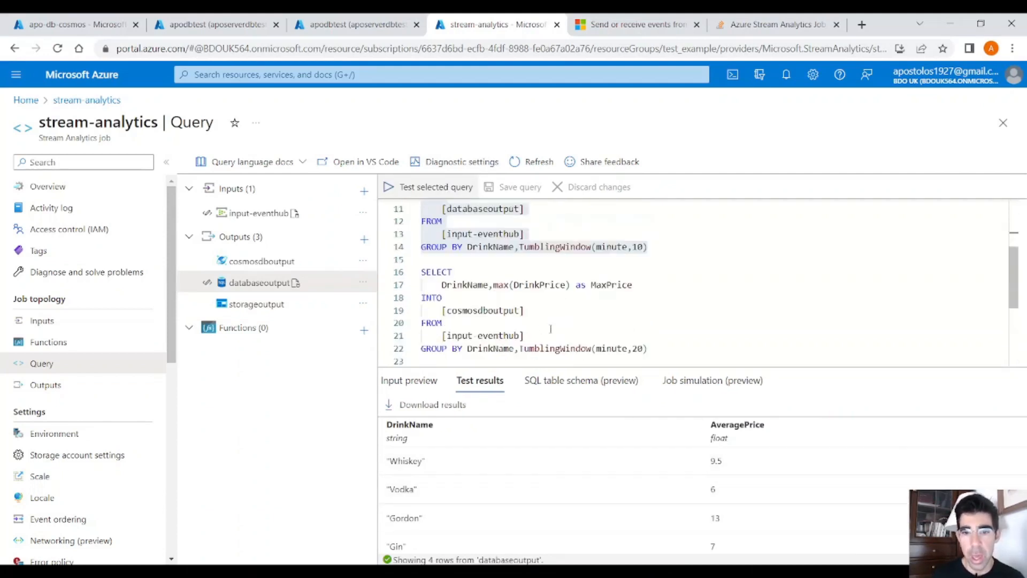
{"action": "left_click_drag", "start_coordinate": [687, 354], "coordinate": [421, 270]}
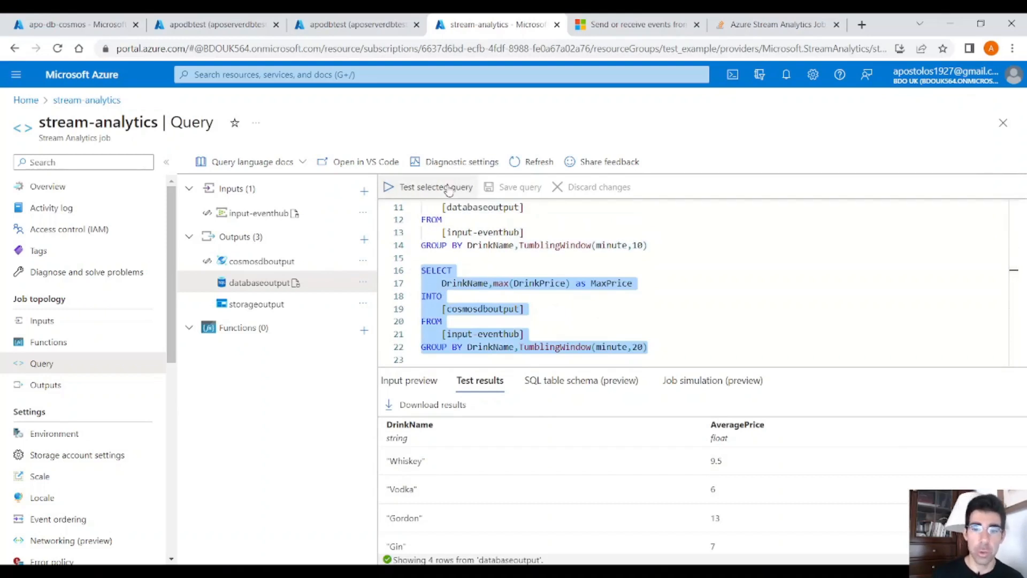
{"action": "left_click", "coordinate": [448, 189]}
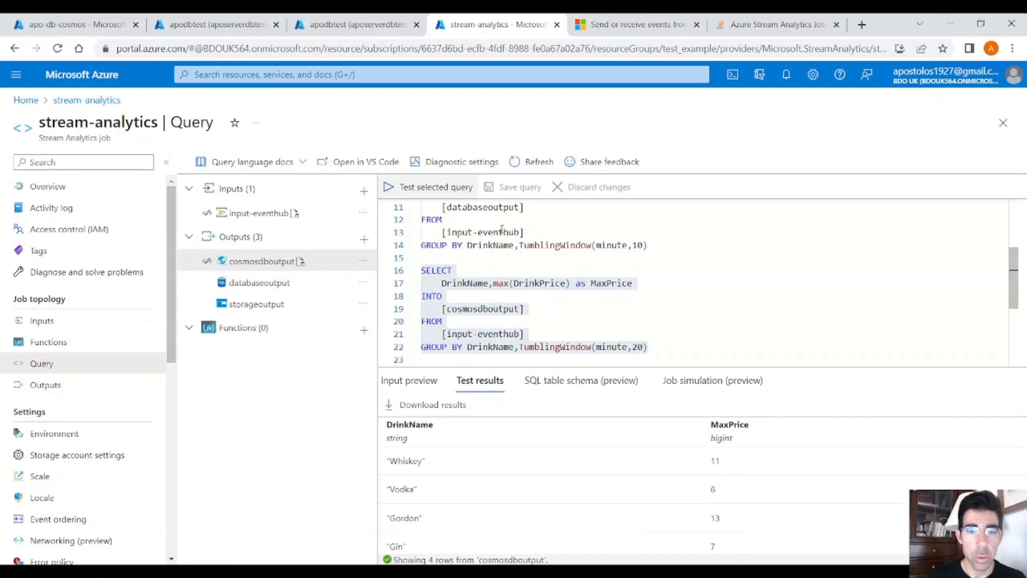
Step: Start the stream-analytics job from its overview with the job output start time set to Now
{"action": "scroll", "coordinate": [501, 221], "scroll_direction": "up", "scroll_amount": 3}
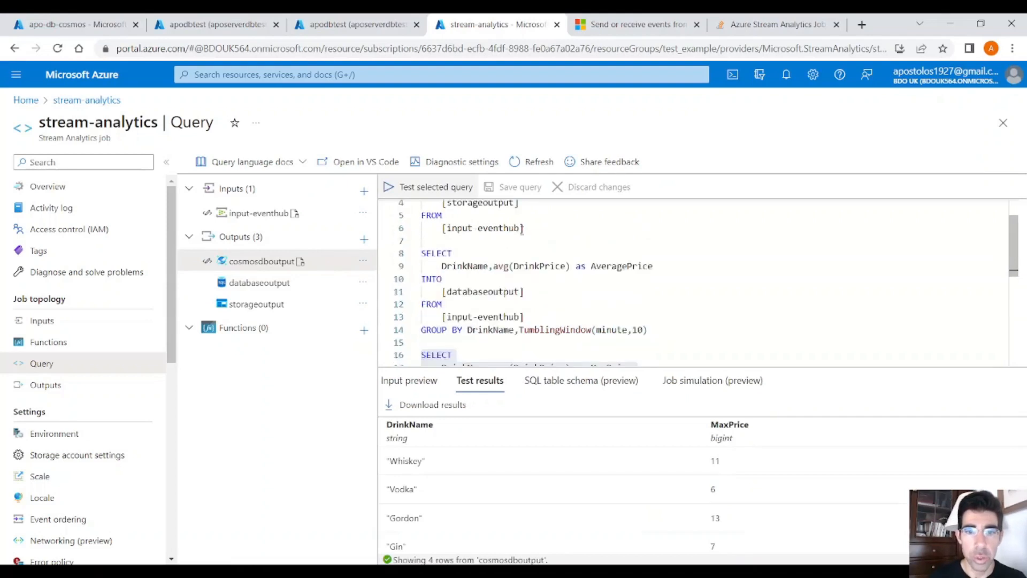
{"action": "left_click", "coordinate": [142, 195]}
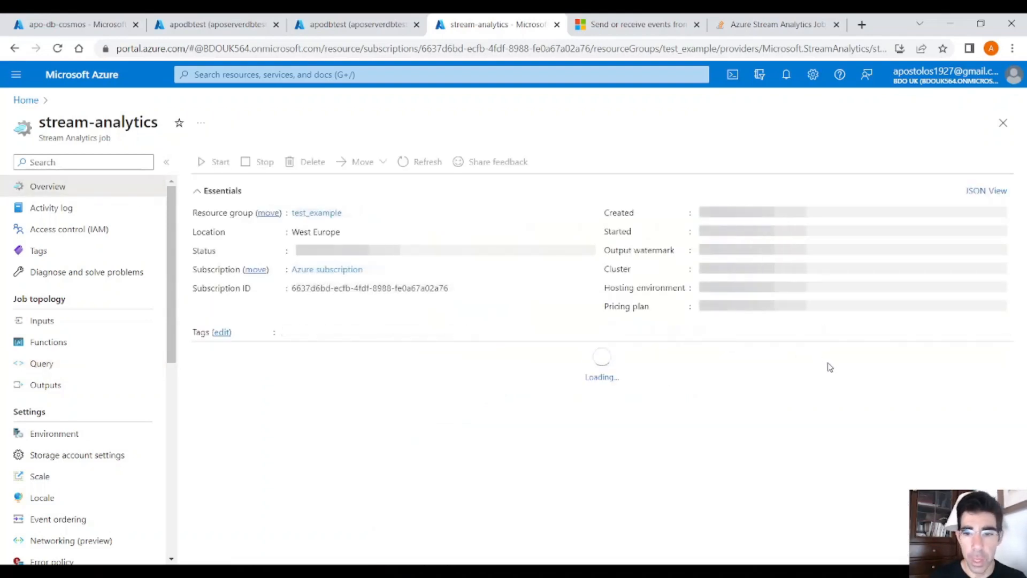
{"action": "scroll", "coordinate": [580, 370], "scroll_direction": "down", "scroll_amount": 2}
{"action": "scroll", "coordinate": [468, 339], "scroll_direction": "up", "scroll_amount": 2}
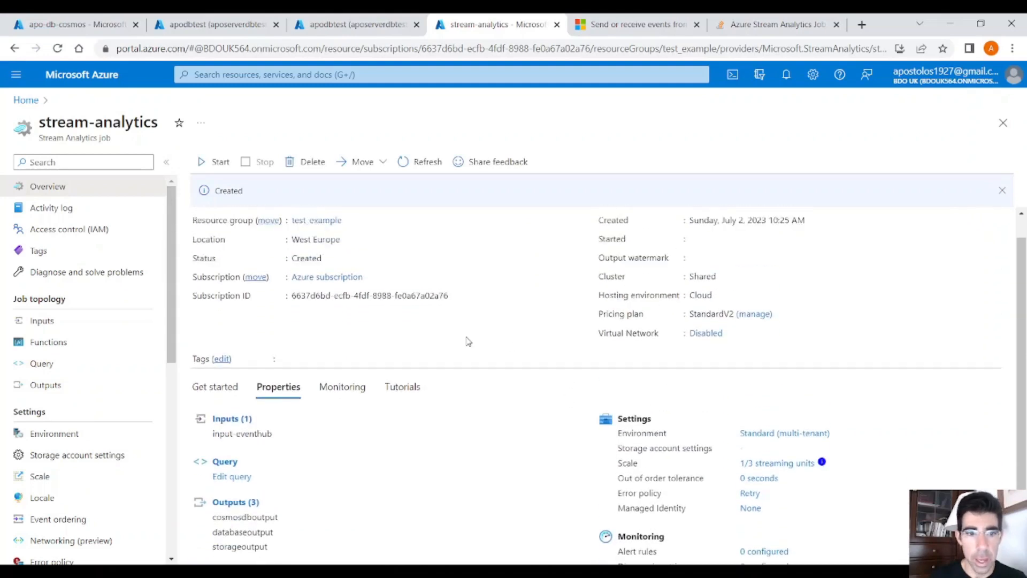
{"action": "left_click", "coordinate": [220, 162]}
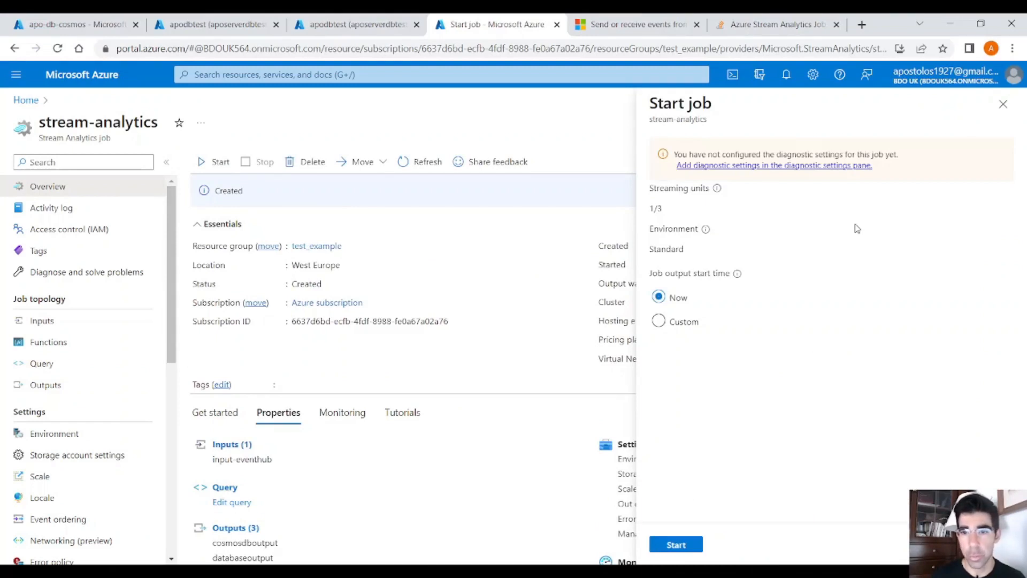
{"action": "left_click", "coordinate": [676, 544]}
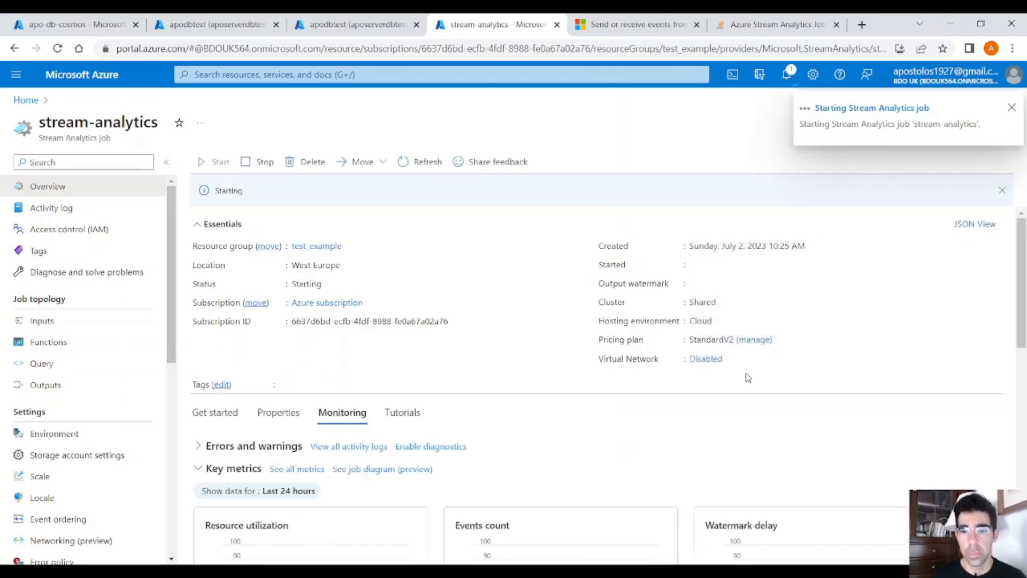
Step: Look over the job's key metric charts, including resource utilization, events count and watermark delay, while the job is starting
{"action": "scroll", "coordinate": [743, 399], "scroll_direction": "down", "scroll_amount": 5}
{"action": "scroll", "coordinate": [751, 342], "scroll_direction": "down", "scroll_amount": 1}
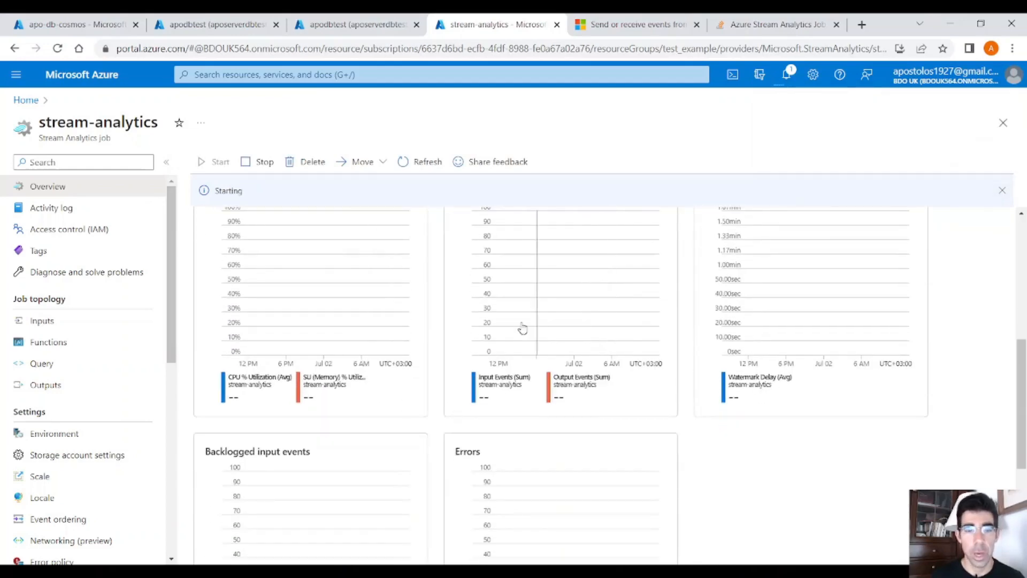
{"action": "scroll", "coordinate": [541, 344], "scroll_direction": "up", "scroll_amount": 6}
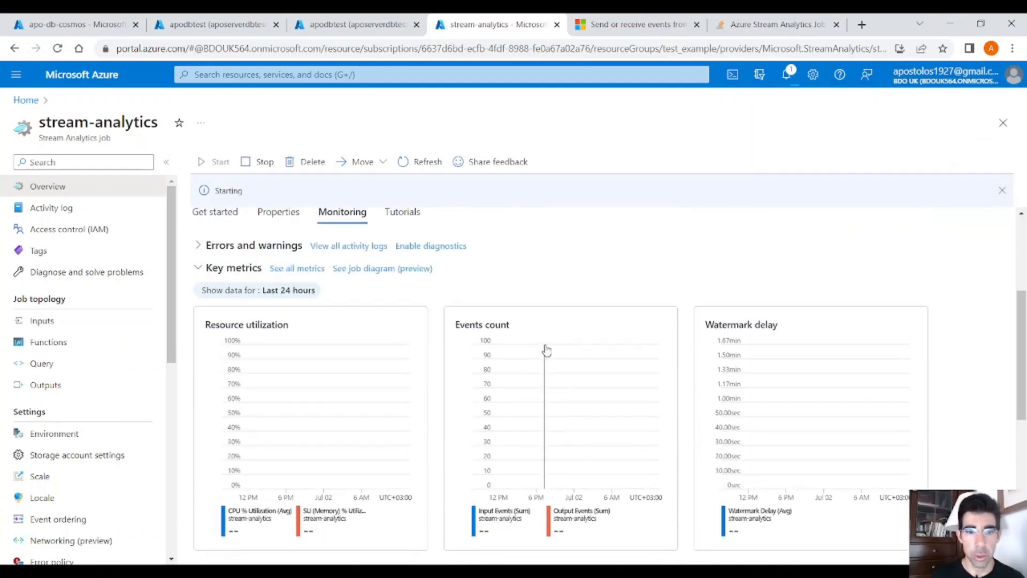
{"action": "scroll", "coordinate": [547, 348], "scroll_direction": "down", "scroll_amount": 5}
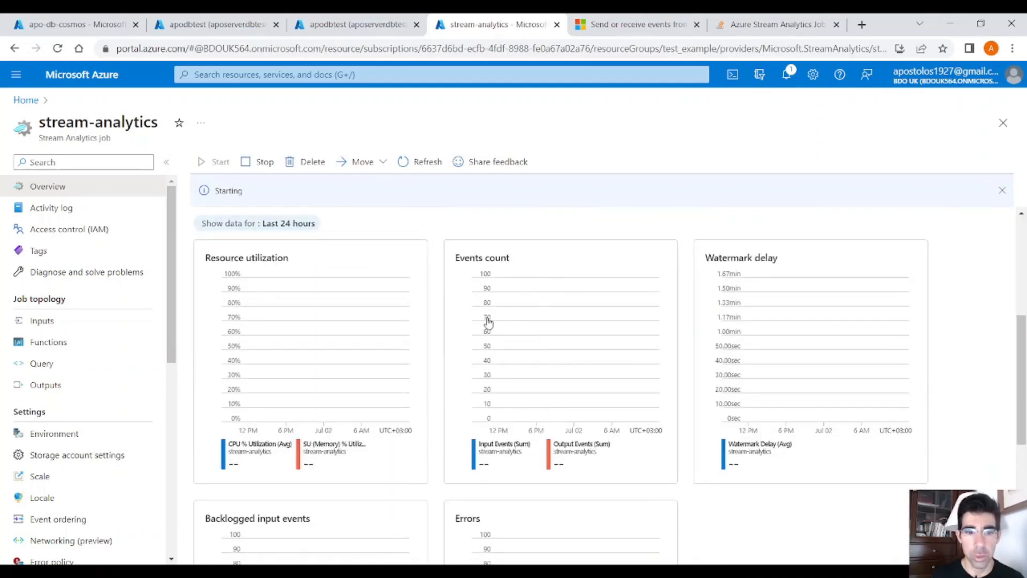
{"action": "scroll", "coordinate": [525, 401], "scroll_direction": "down", "scroll_amount": 4}
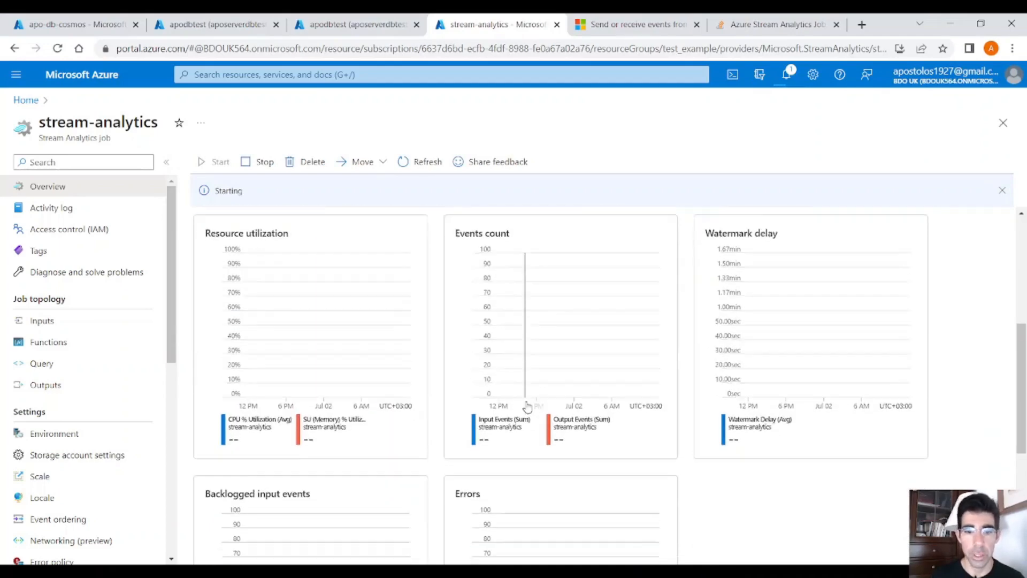
{"action": "scroll", "coordinate": [502, 326], "scroll_direction": "up", "scroll_amount": 6}
{"action": "scroll", "coordinate": [506, 326], "scroll_direction": "up", "scroll_amount": 1}
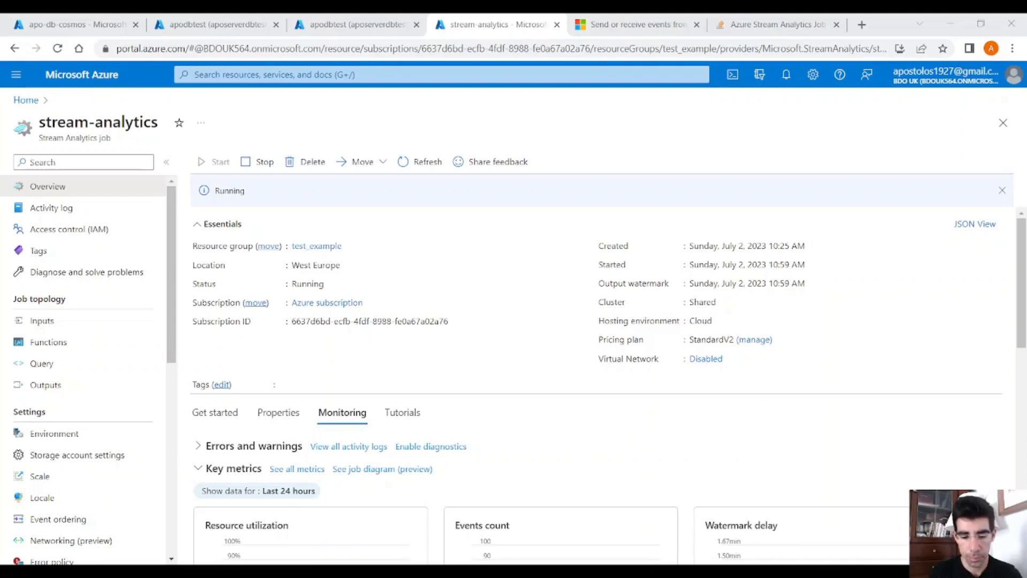
Step: Refresh the running job's overview and check its key metrics for the last 30 minutes
{"action": "scroll", "coordinate": [599, 374], "scroll_direction": "down", "scroll_amount": 3}
{"action": "scroll", "coordinate": [514, 304], "scroll_direction": "up", "scroll_amount": 1}
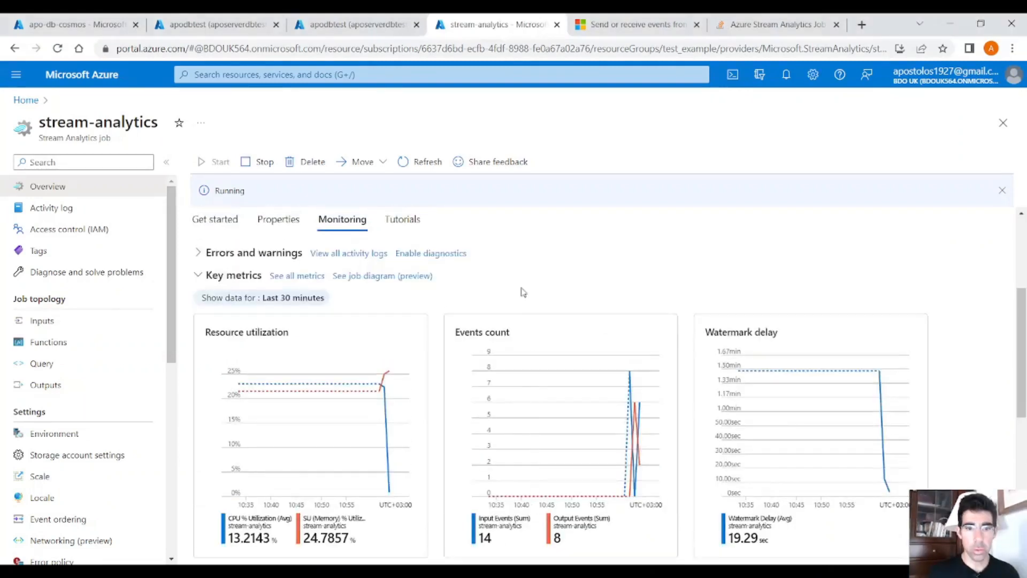
{"action": "left_click", "coordinate": [421, 163]}
{"action": "scroll", "coordinate": [535, 460], "scroll_direction": "down", "scroll_amount": 3}
{"action": "scroll", "coordinate": [535, 465], "scroll_direction": "down", "scroll_amount": 3}
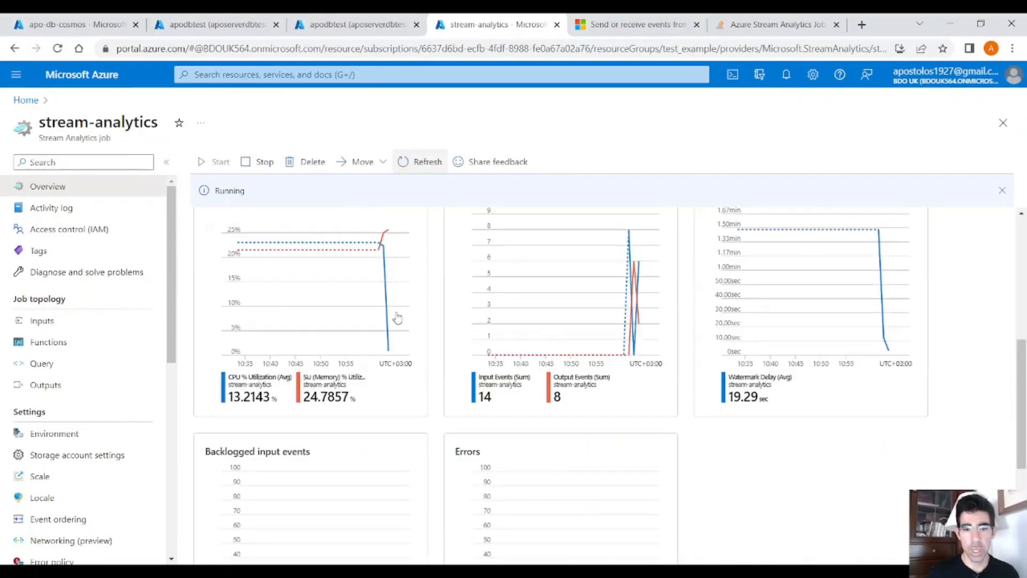
{"action": "scroll", "coordinate": [412, 308], "scroll_direction": "up", "scroll_amount": 1}
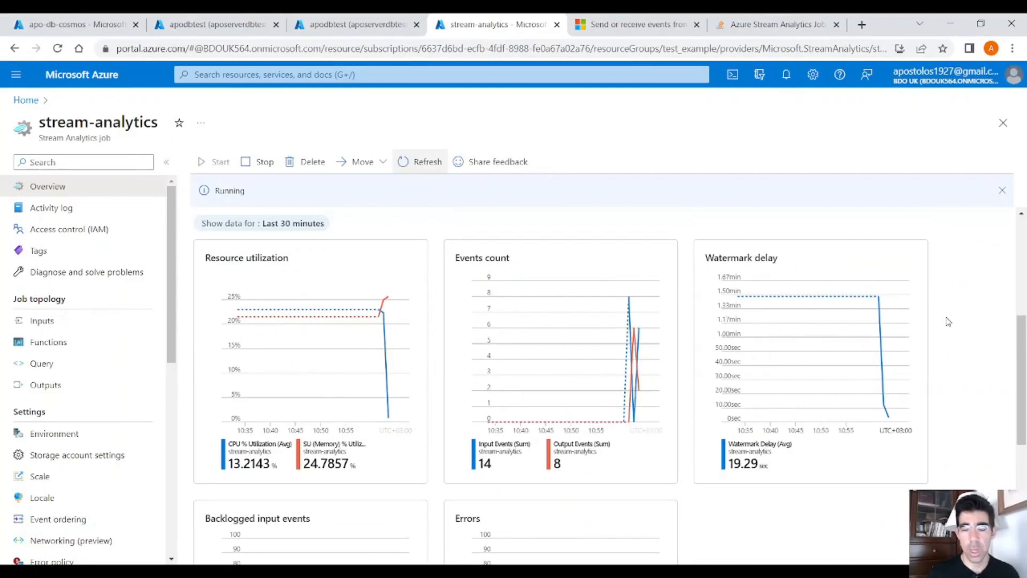
Step: Review the job's three queries, highlighting the storageoutput, databaseoutput and cosmosdboutput blocks one after another
{"action": "left_click", "coordinate": [101, 364]}
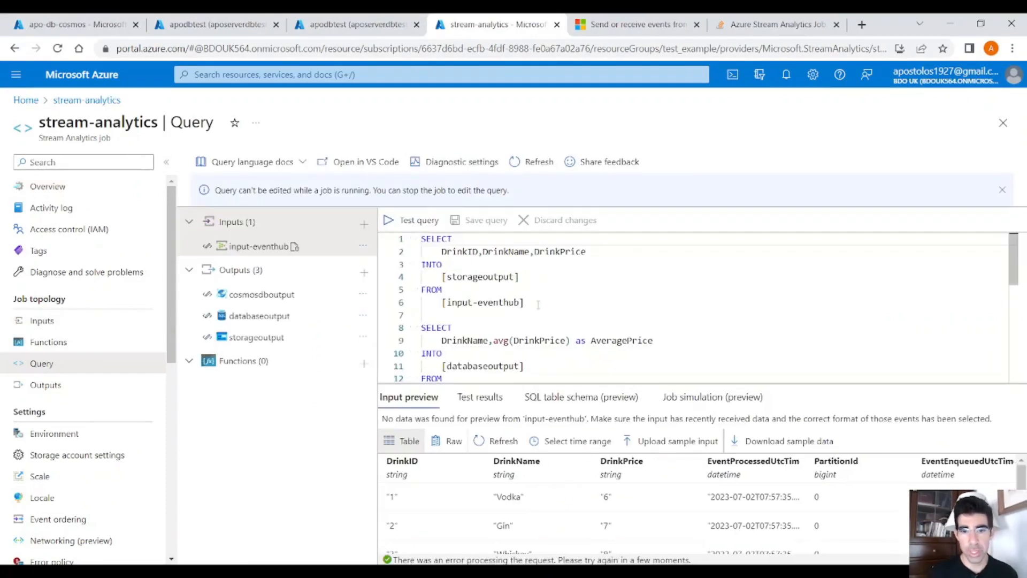
{"action": "left_click_drag", "start_coordinate": [538, 304], "coordinate": [421, 238]}
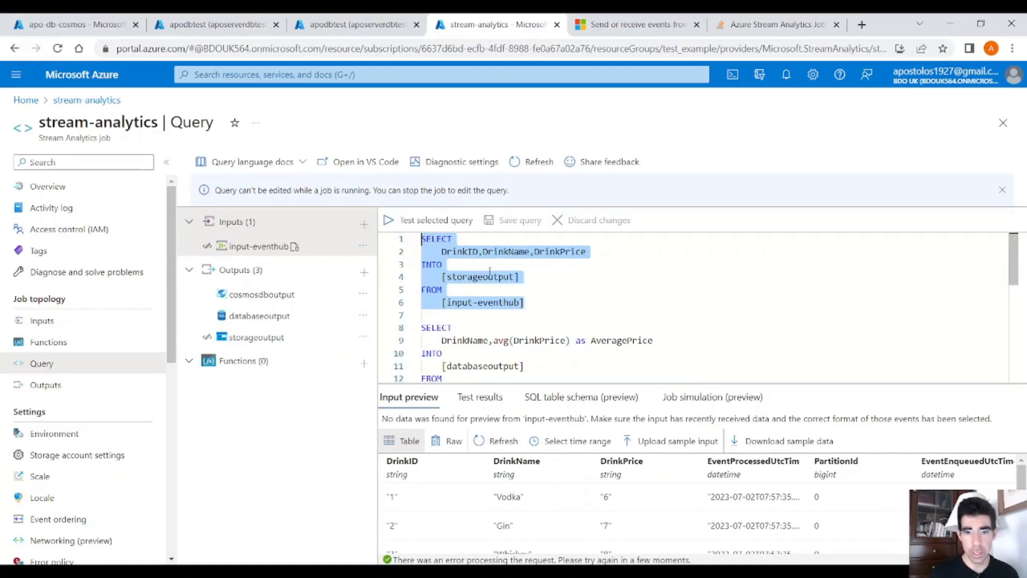
{"action": "left_click_drag", "start_coordinate": [557, 310], "coordinate": [411, 228]}
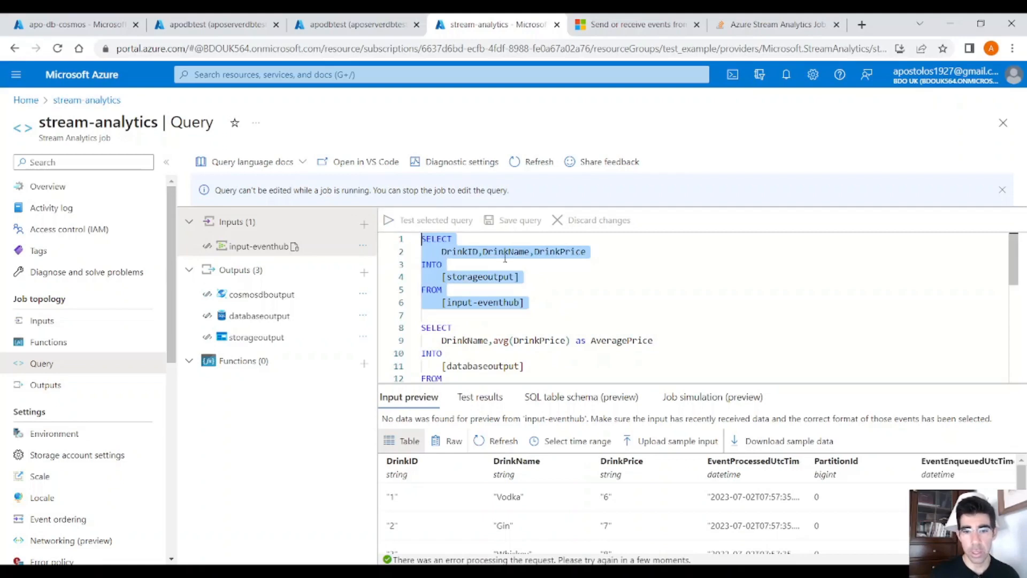
{"action": "left_click", "coordinate": [547, 255]}
{"action": "scroll", "coordinate": [550, 279], "scroll_direction": "down", "scroll_amount": 1}
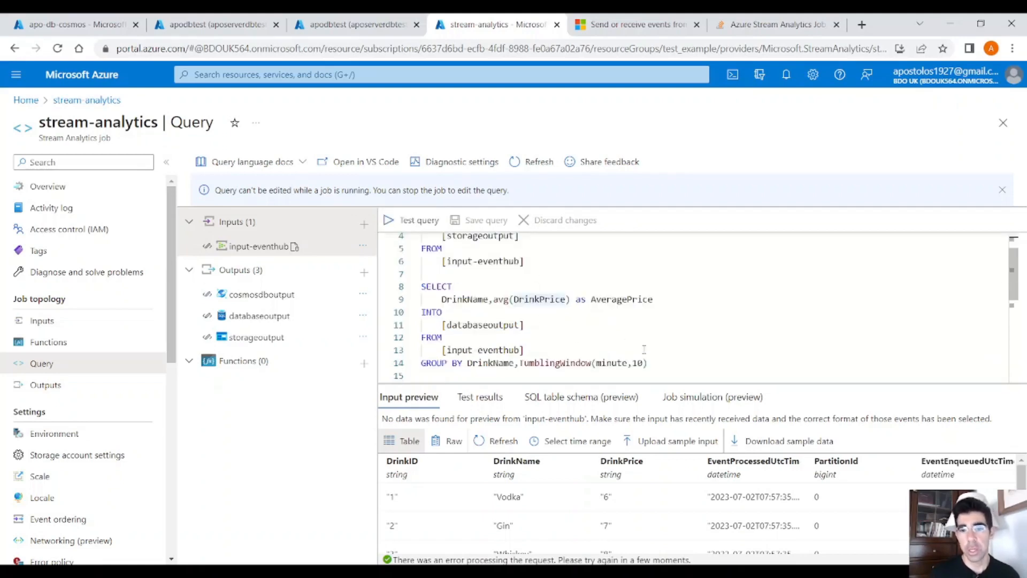
{"action": "left_click_drag", "start_coordinate": [647, 362], "coordinate": [421, 286]}
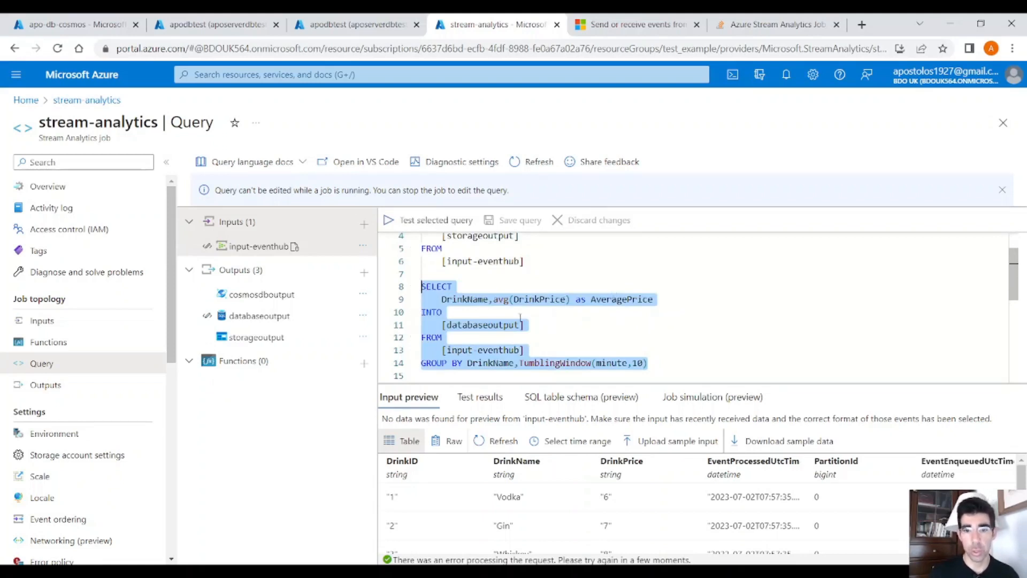
{"action": "scroll", "coordinate": [589, 326], "scroll_direction": "down", "scroll_amount": 5}
{"action": "left_click_drag", "start_coordinate": [663, 337], "coordinate": [421, 263]}
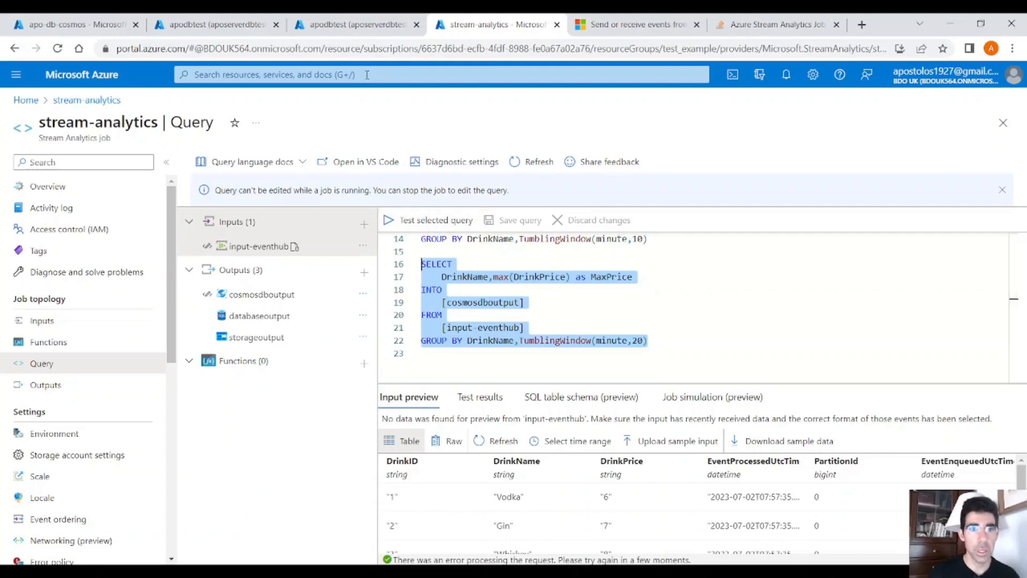
Step: Refresh the apo-db-cosmos data, list the items of the StreamData container and inspect MaxPrice in the Whiskey document
{"action": "left_click", "coordinate": [80, 25]}
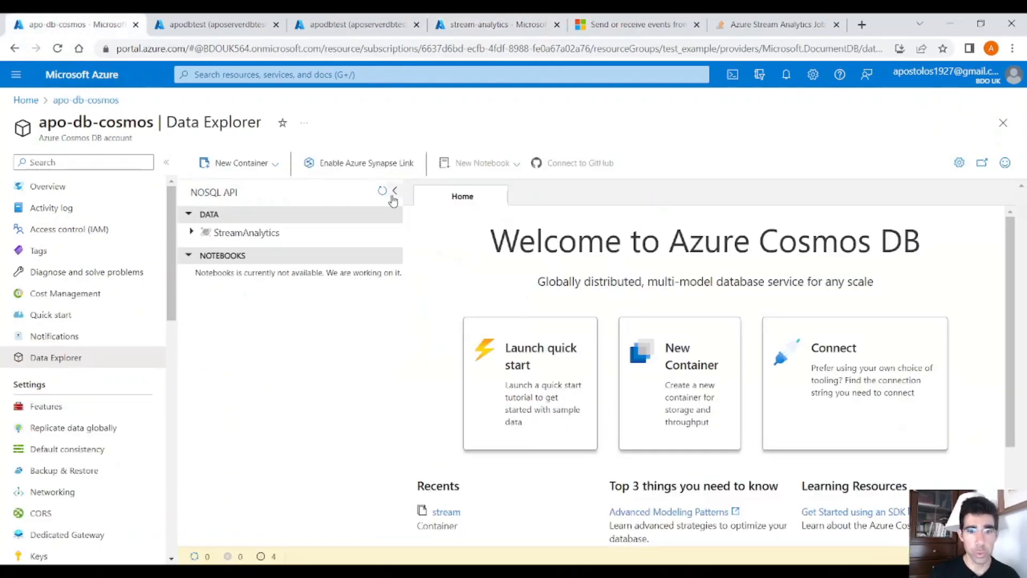
{"action": "left_click", "coordinate": [383, 192]}
{"action": "left_click", "coordinate": [207, 268]}
{"action": "left_click", "coordinate": [350, 285]}
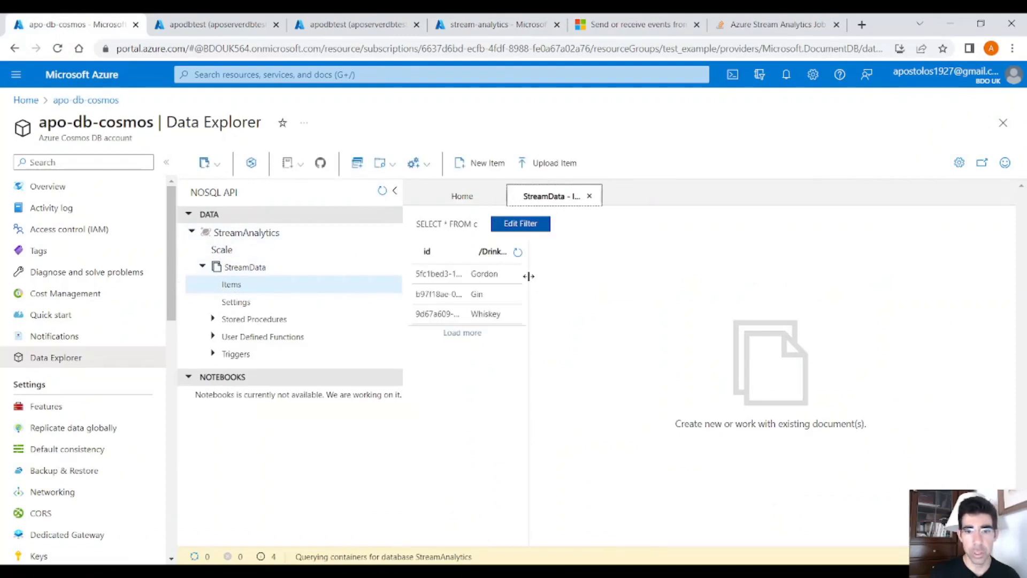
{"action": "left_click_drag", "start_coordinate": [528, 276], "coordinate": [560, 278]}
{"action": "left_click_drag", "start_coordinate": [688, 287], "coordinate": [647, 298]}
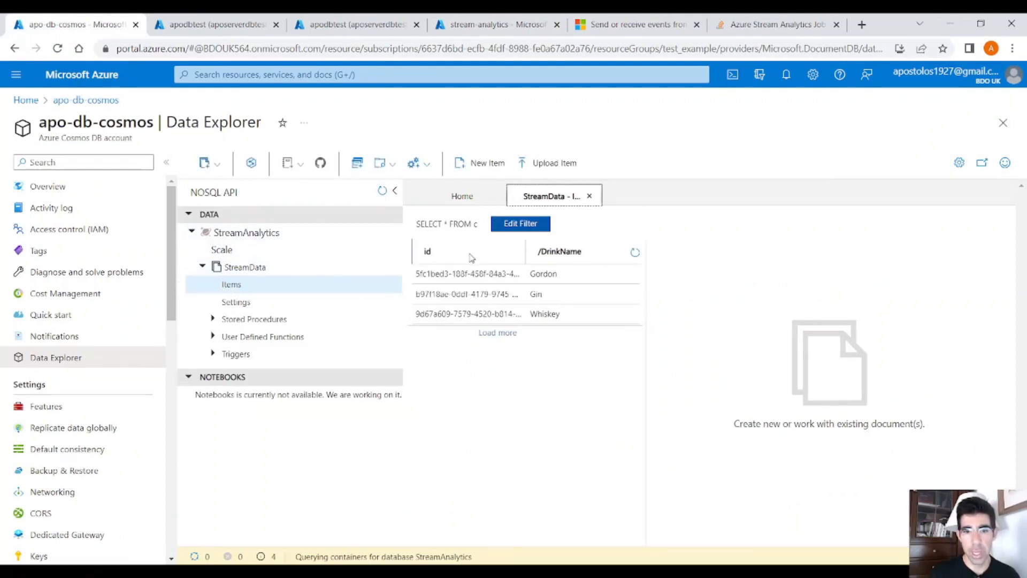
{"action": "left_click", "coordinate": [531, 321]}
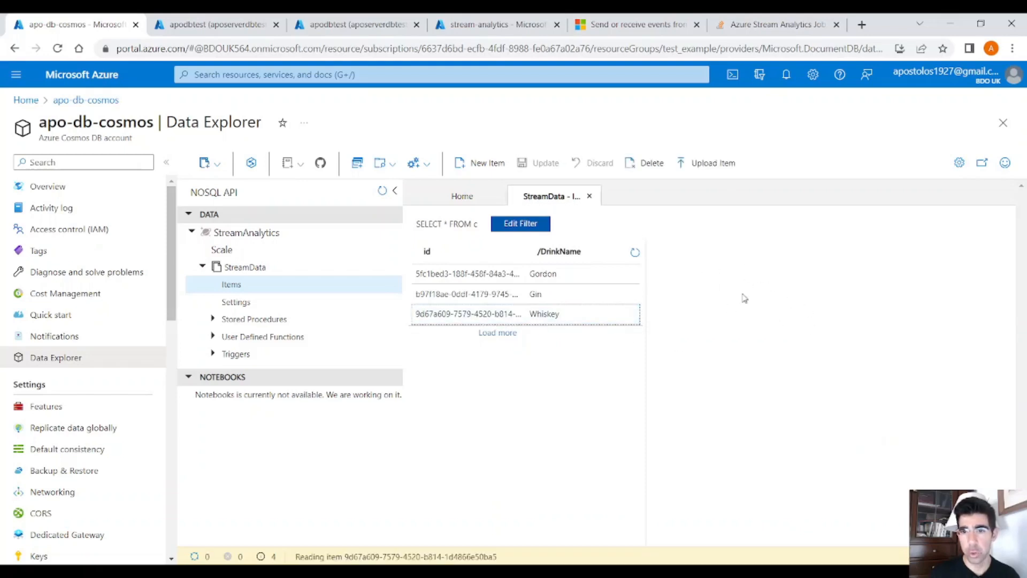
{"action": "left_click_drag", "start_coordinate": [770, 285], "coordinate": [730, 284]}
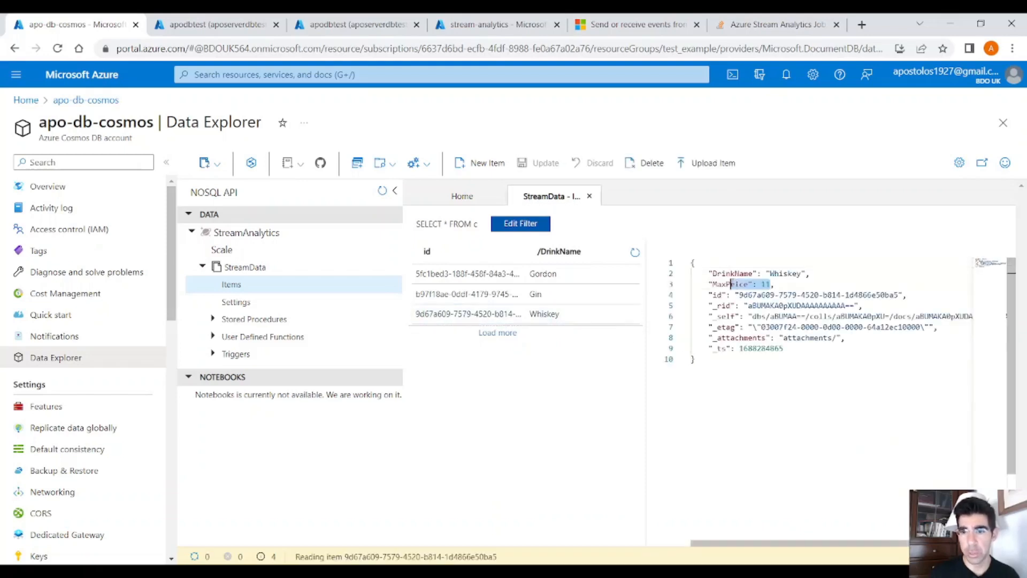
{"action": "left_click", "coordinate": [542, 199]}
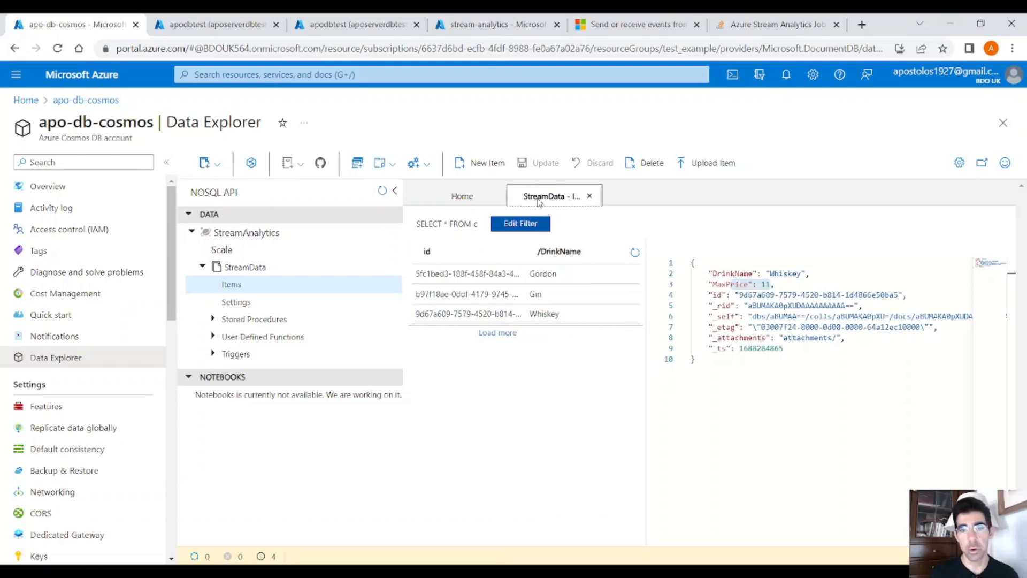
Step: Query the top 1000 rows of dbo.test_stream_analytics in the apodbtest SQL database
{"action": "left_click", "coordinate": [230, 33]}
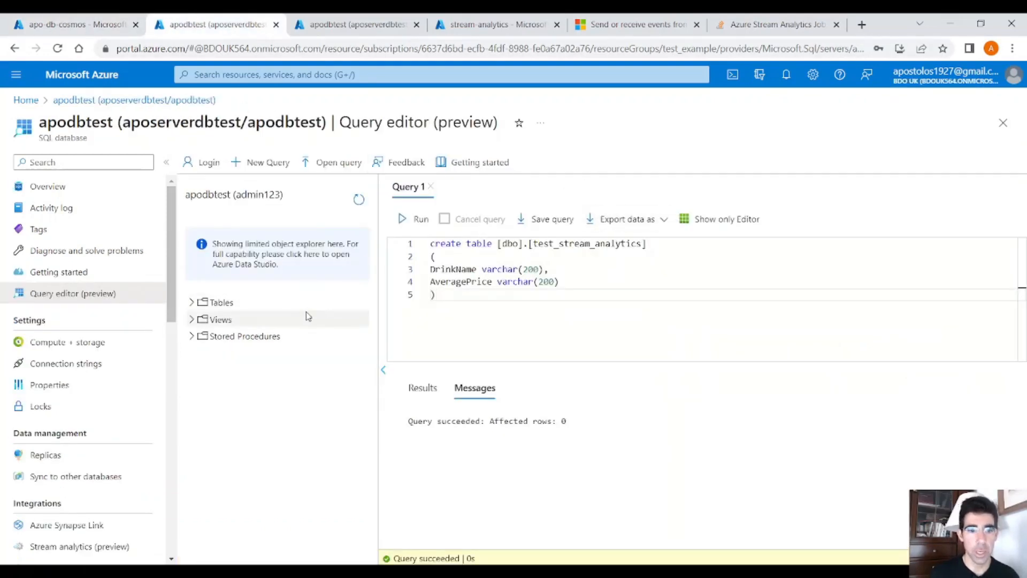
{"action": "left_click", "coordinate": [206, 304]}
{"action": "left_click", "coordinate": [358, 324]}
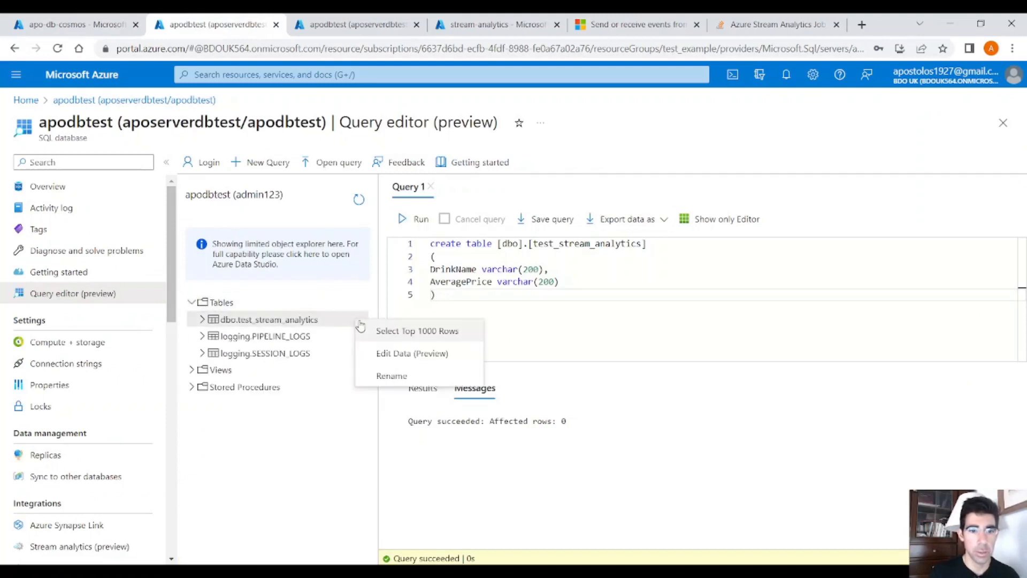
{"action": "left_click", "coordinate": [381, 331]}
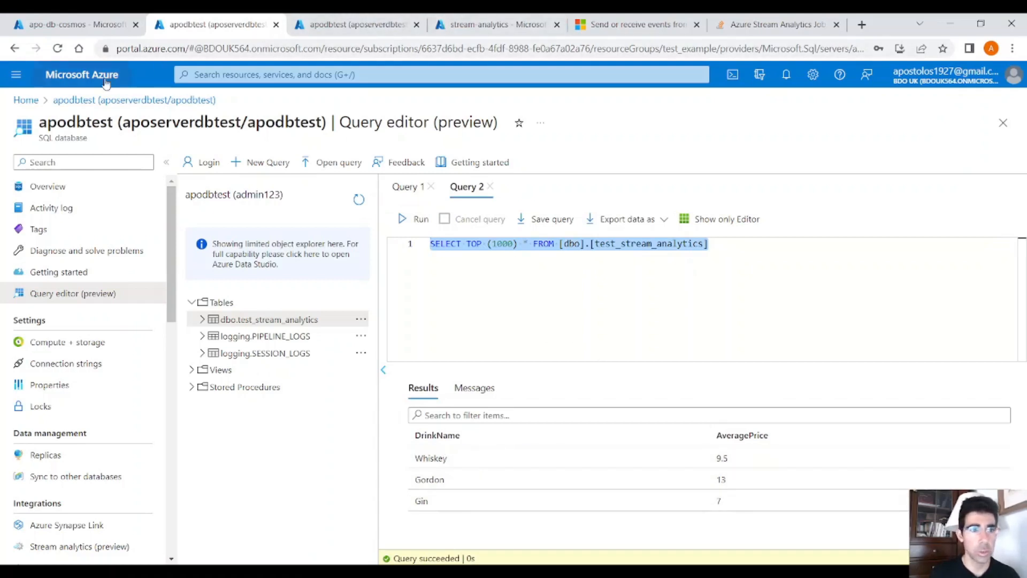
Step: Open the output container of apostorageaccount, view the contents of its first CSV blob and close the blob
{"action": "left_click", "coordinate": [134, 75]}
{"action": "left_click", "coordinate": [572, 127]}
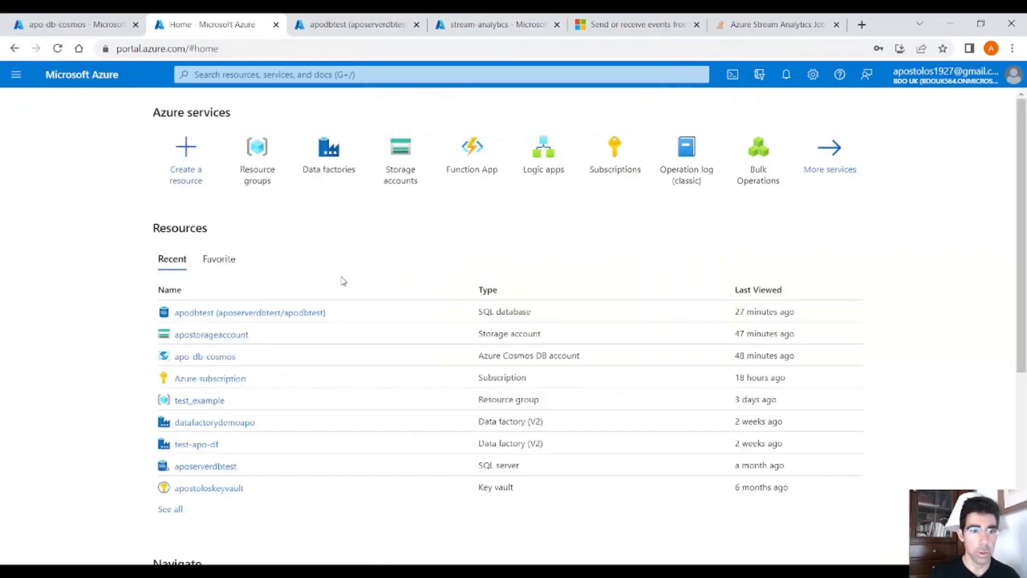
{"action": "left_click", "coordinate": [238, 335]}
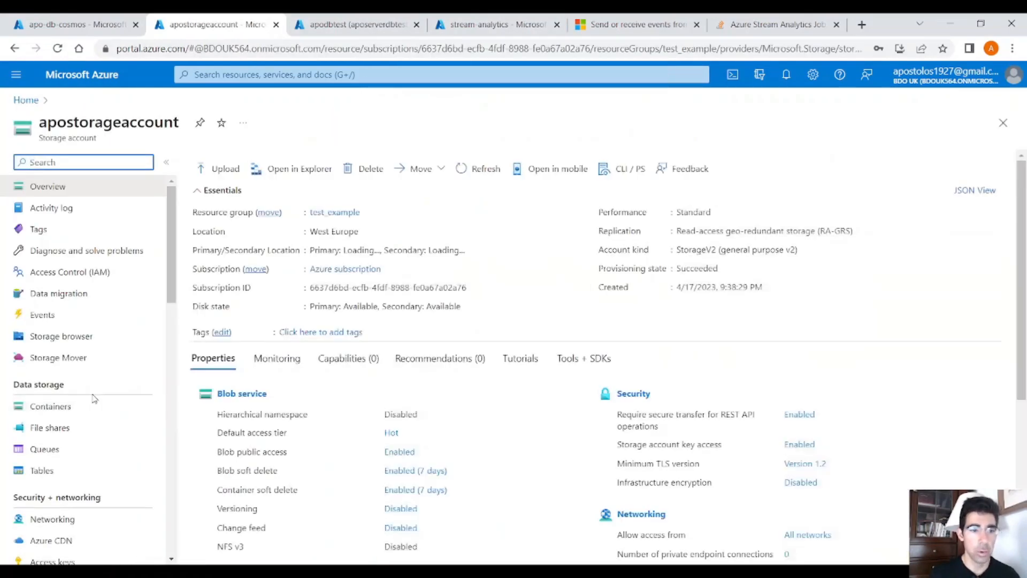
{"action": "left_click", "coordinate": [92, 409]}
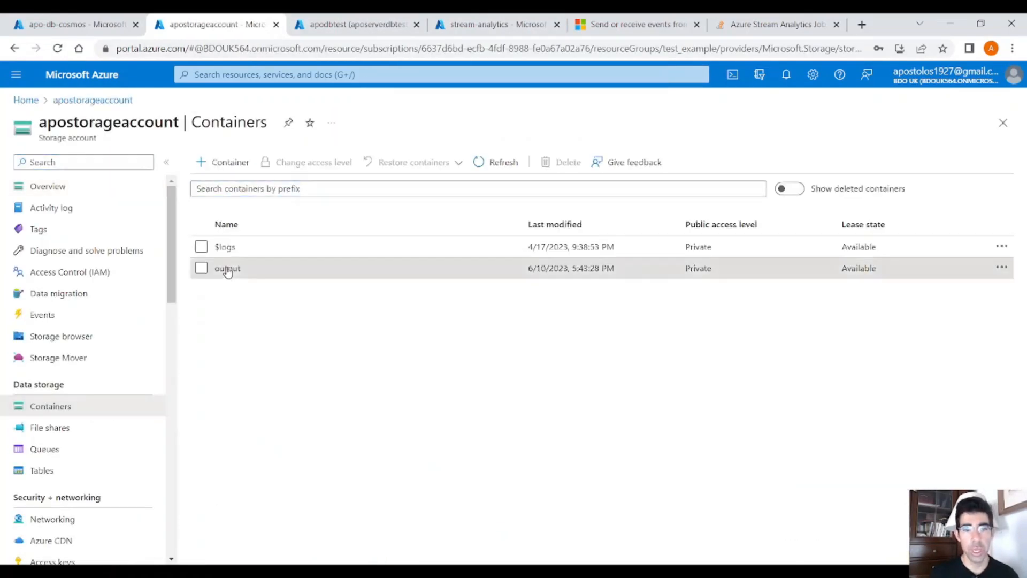
{"action": "left_click", "coordinate": [228, 269]}
{"action": "left_click", "coordinate": [312, 311]}
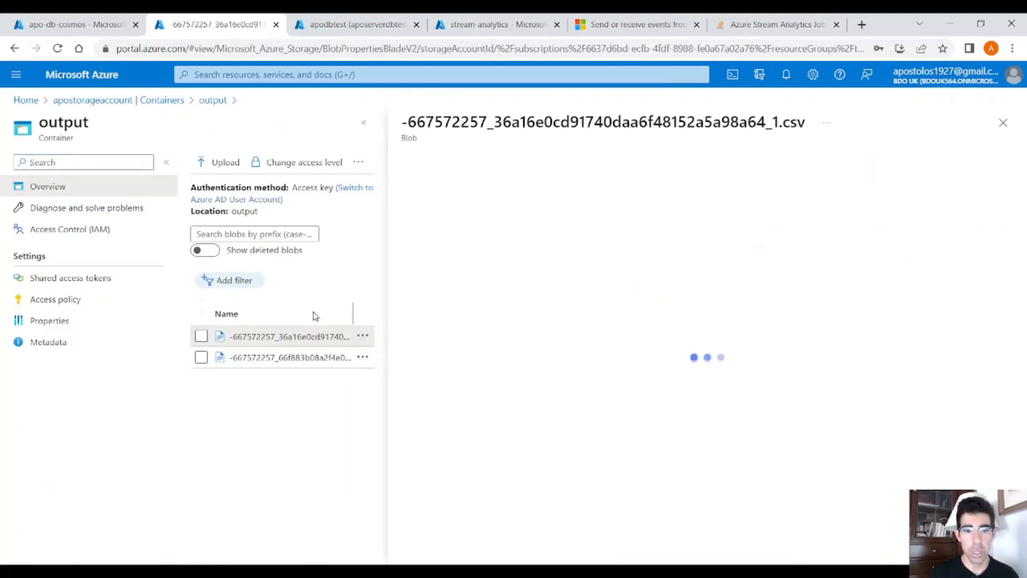
{"action": "left_click", "coordinate": [585, 196]}
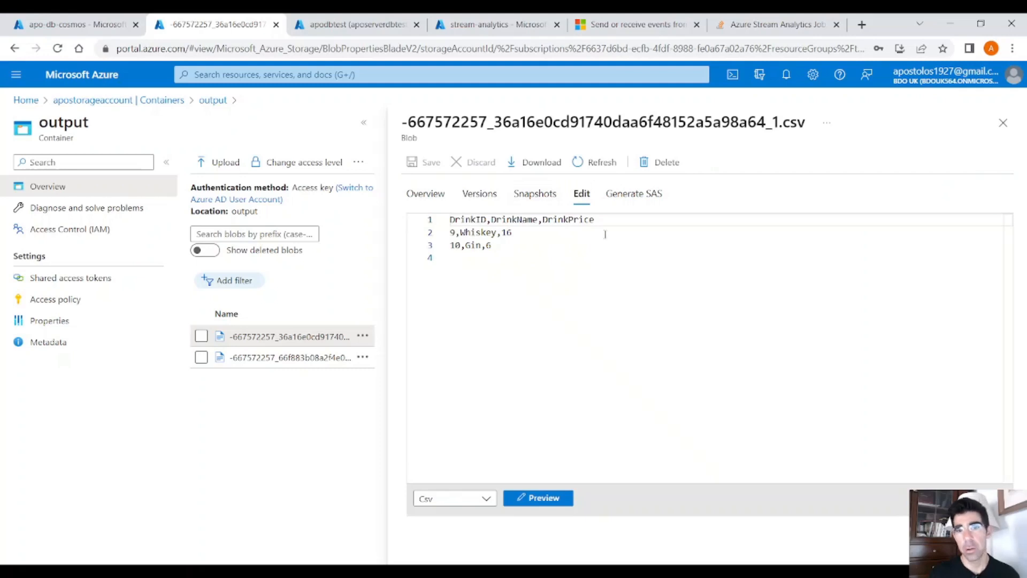
{"action": "left_click", "coordinate": [1003, 122]}
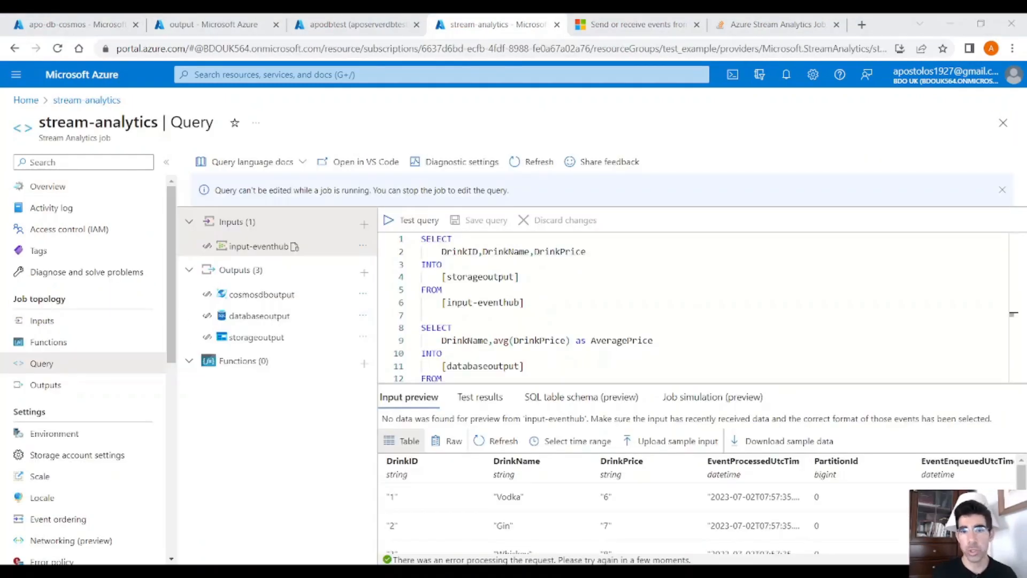